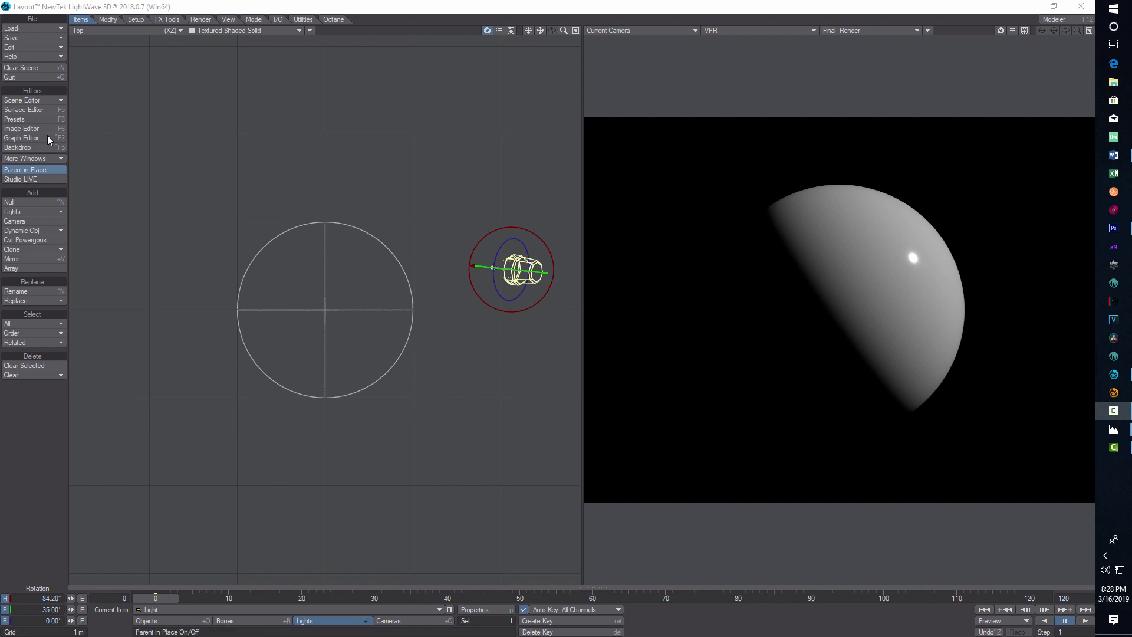
# Choose Clear Scene from the File toolbar to begin wiping the current planet scene.
pyautogui.click(41, 68)
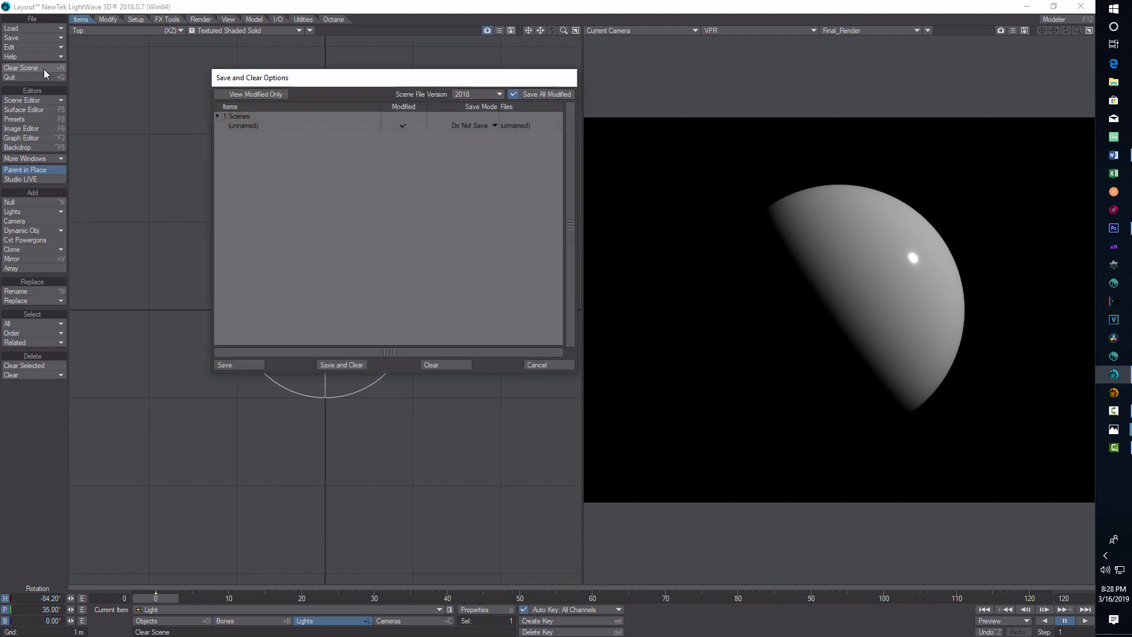
# Discard the unsaved scene and set the viewport layout to Double Vertical in Preferences.
pyautogui.click(424, 360)
pyautogui.press('o')
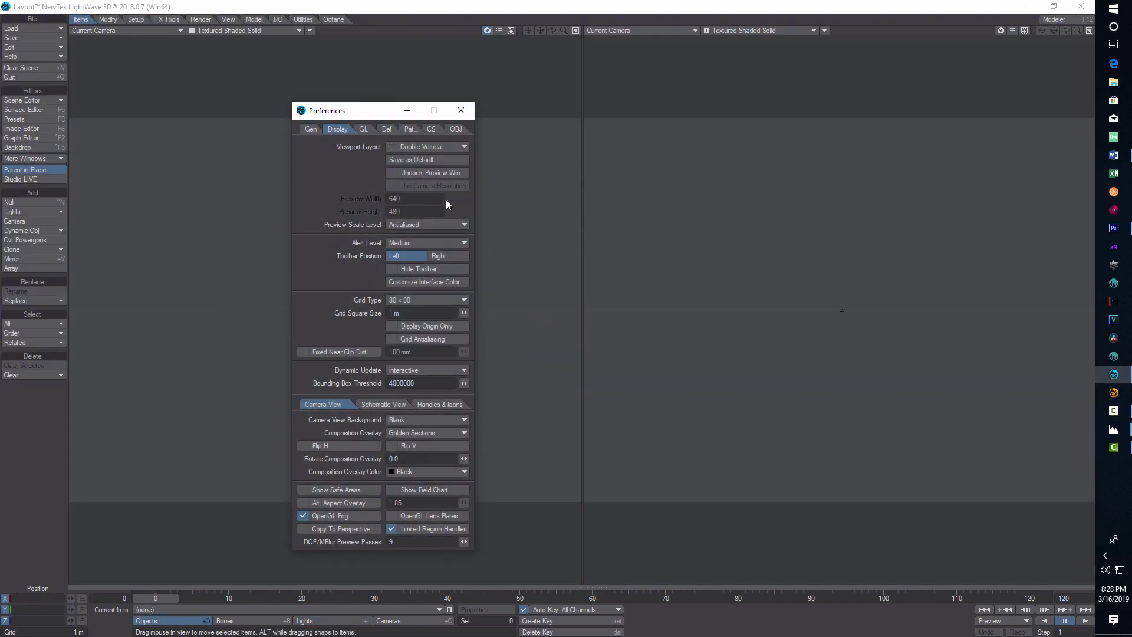
pyautogui.click(451, 147)
pyautogui.click(446, 141)
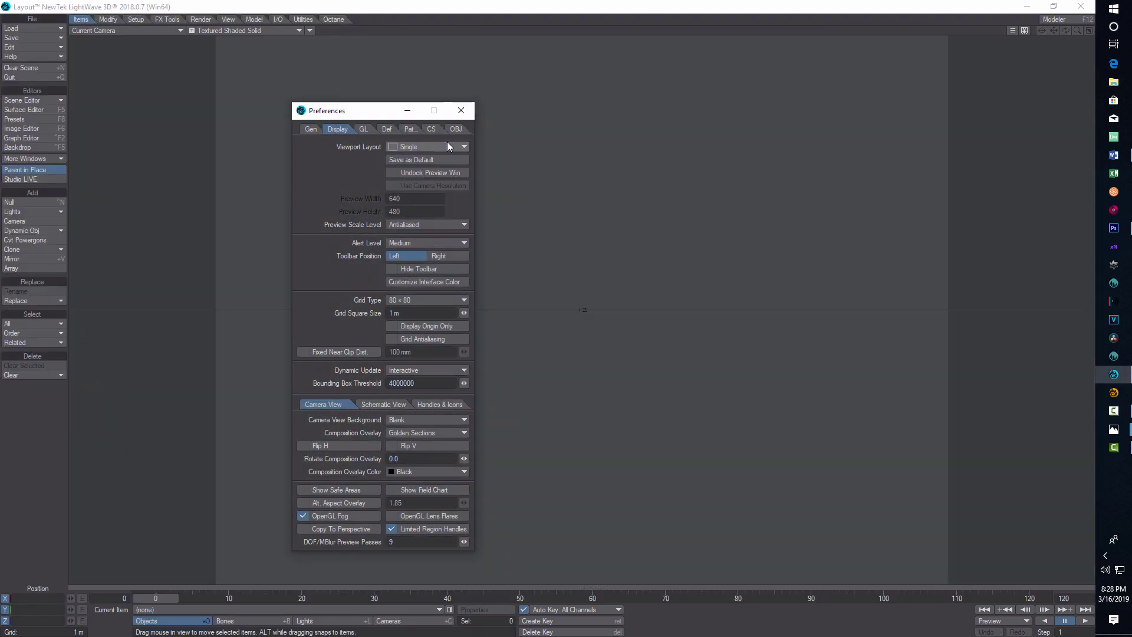
pyautogui.click(460, 147)
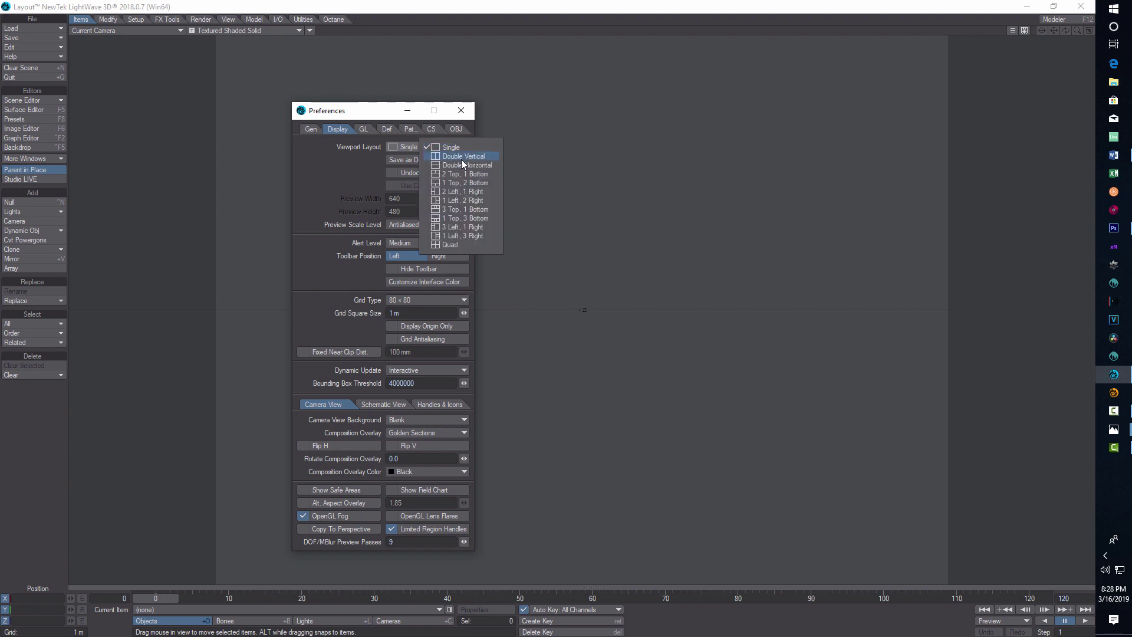
pyautogui.click(461, 158)
pyautogui.click(460, 110)
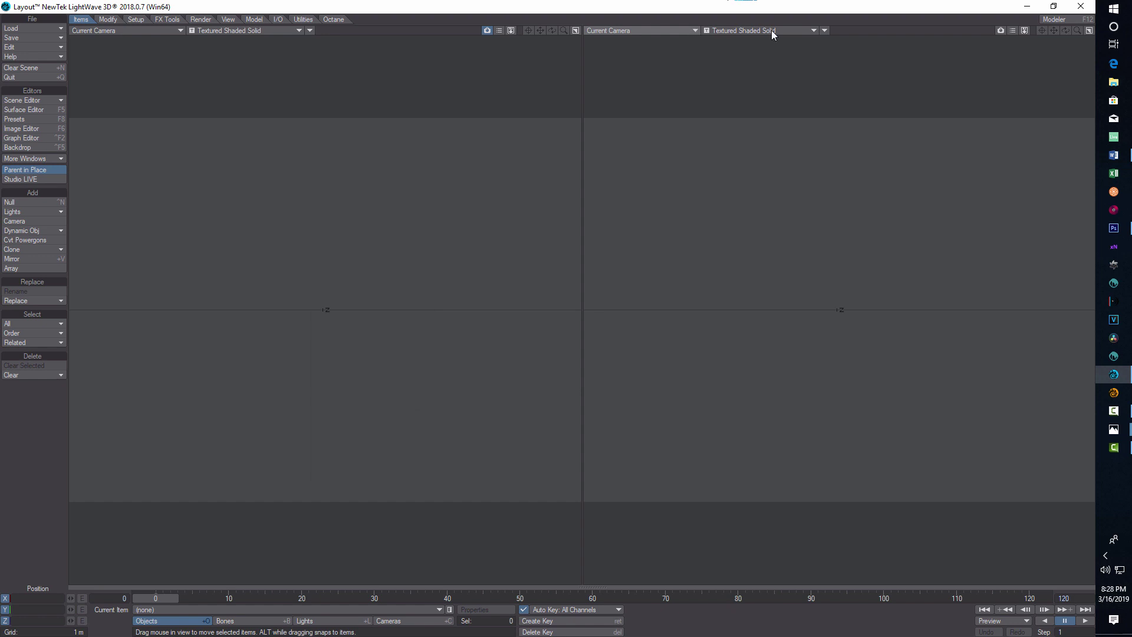
# Set the right view to VPR, turn off Gradient Backdrop, and make the left view Perspective.
pyautogui.click(811, 32)
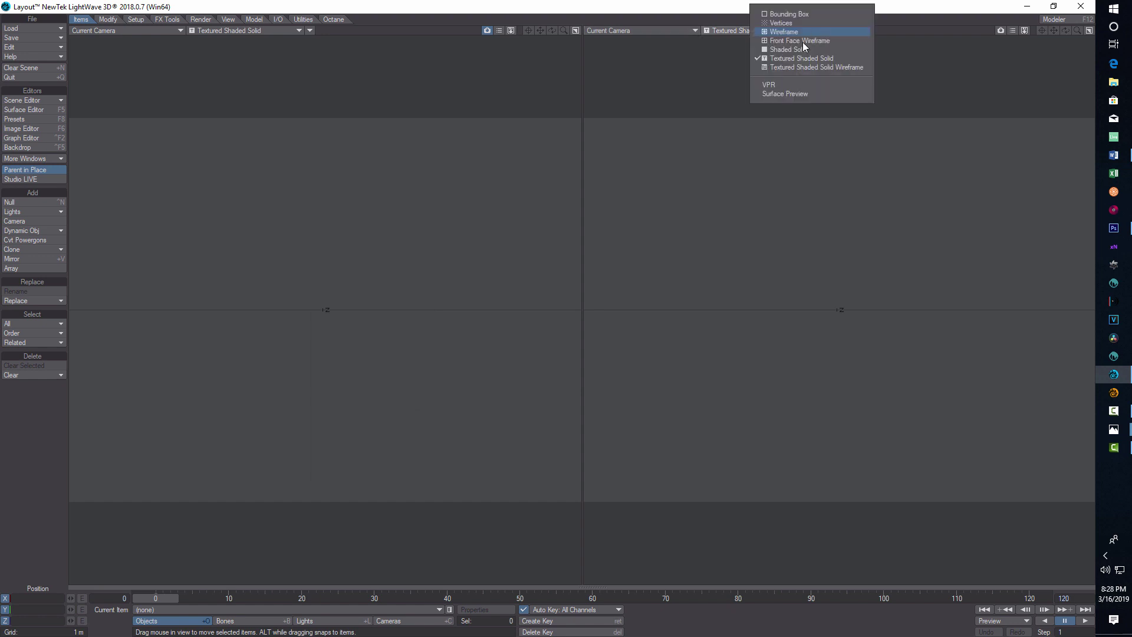
pyautogui.click(786, 84)
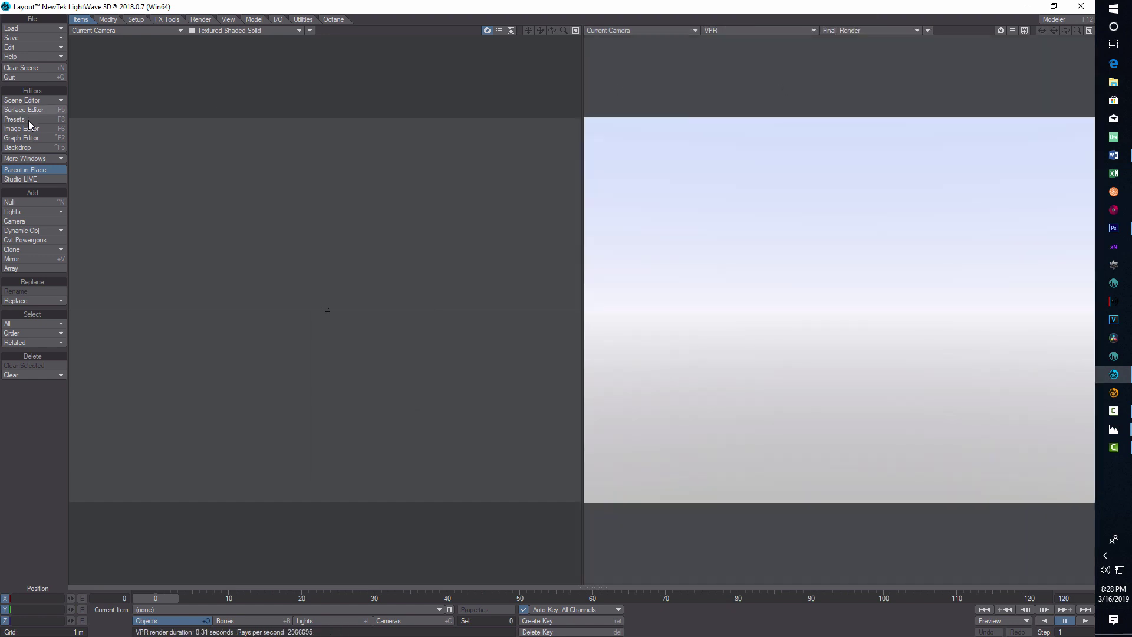
pyautogui.click(31, 147)
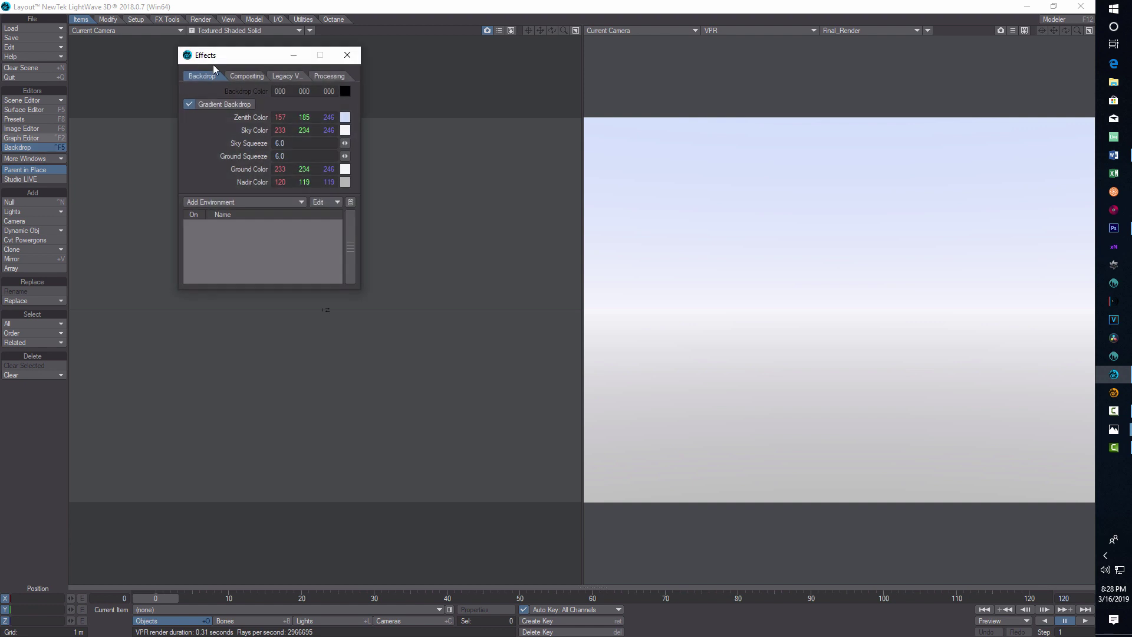
pyautogui.click(189, 104)
pyautogui.click(347, 54)
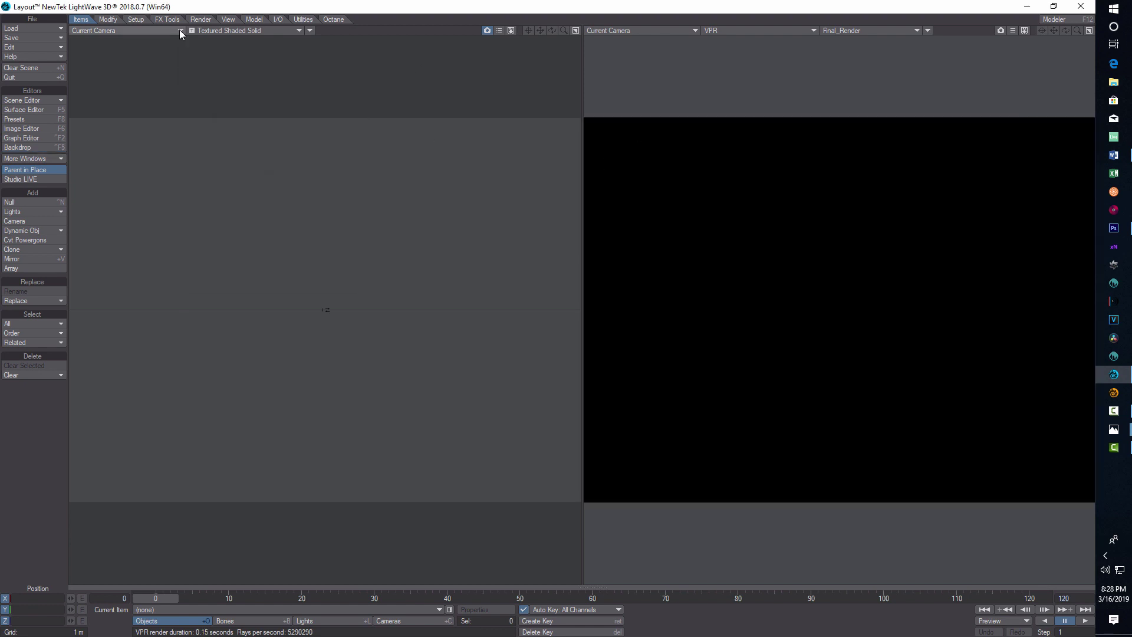
pyautogui.click(180, 34)
pyautogui.click(180, 72)
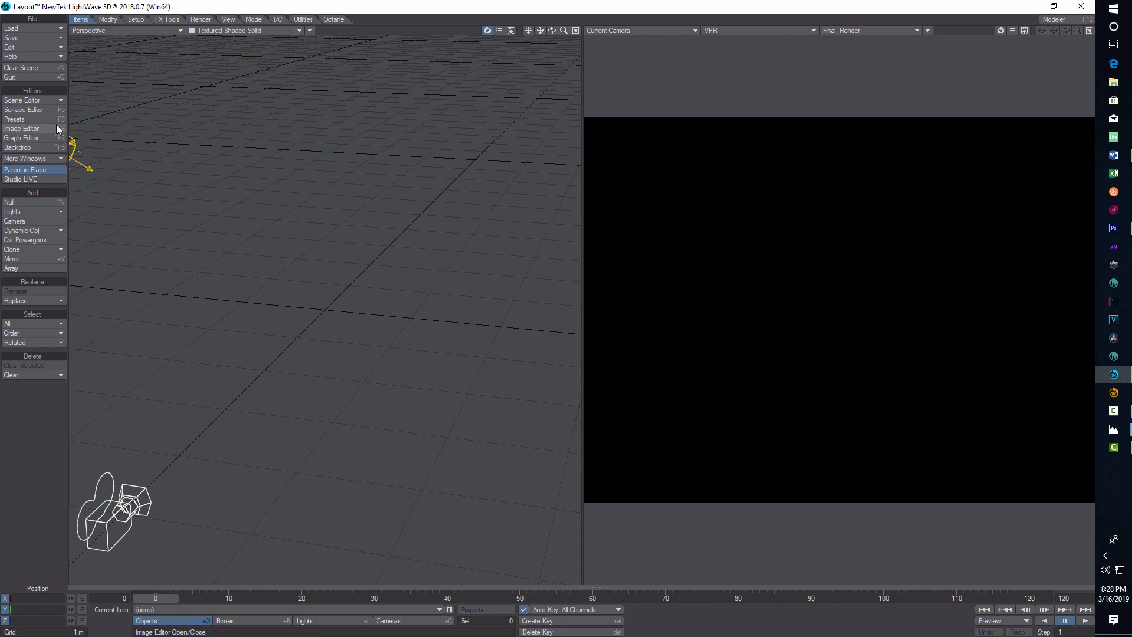
# Add a new null object named Planet.
pyautogui.click(50, 202)
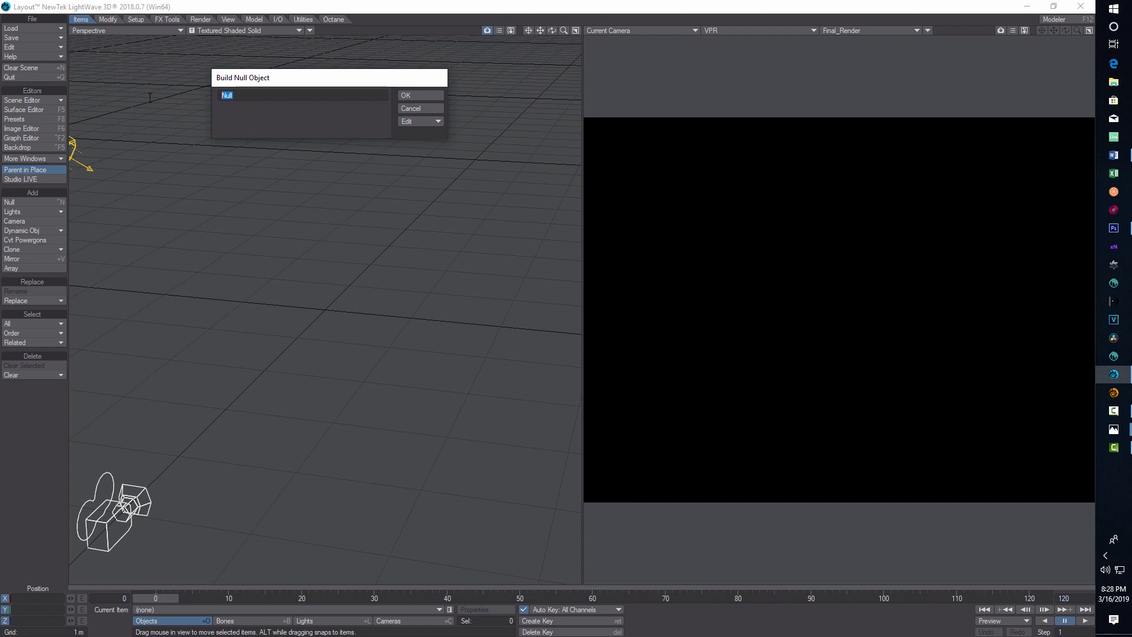
pyautogui.write('Planet')
pyautogui.click(428, 98)
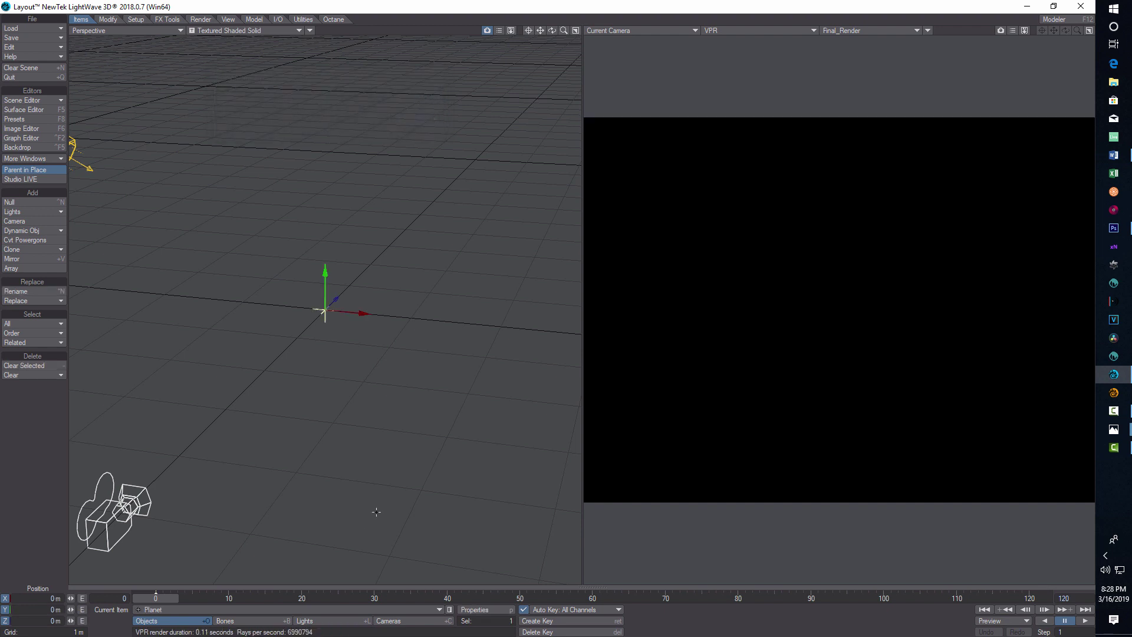
# Make Planet a Sphere primitive with radius 1.0, displacement height 0.04 and adjusted accuracy.
pyautogui.click(473, 610)
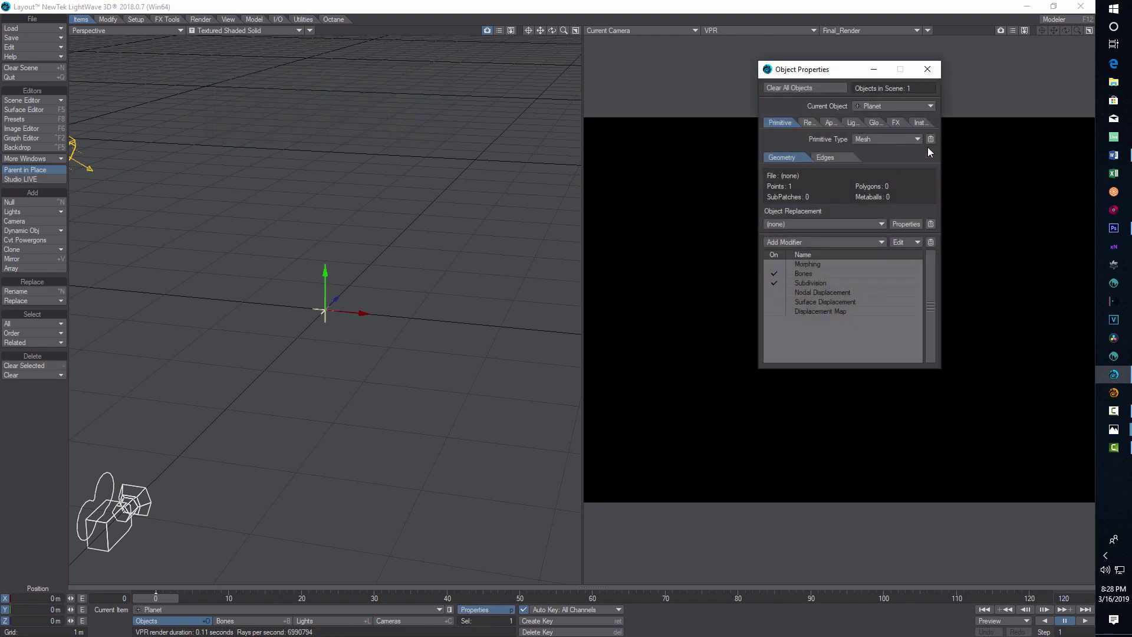
pyautogui.click(914, 139)
pyautogui.click(911, 165)
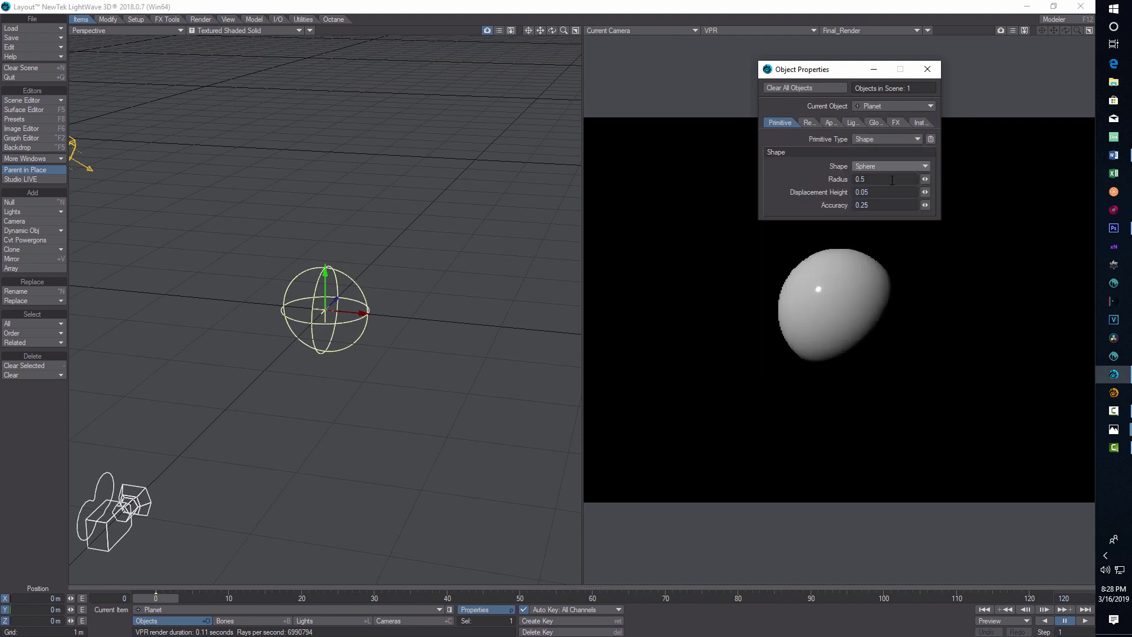
pyautogui.click(892, 179)
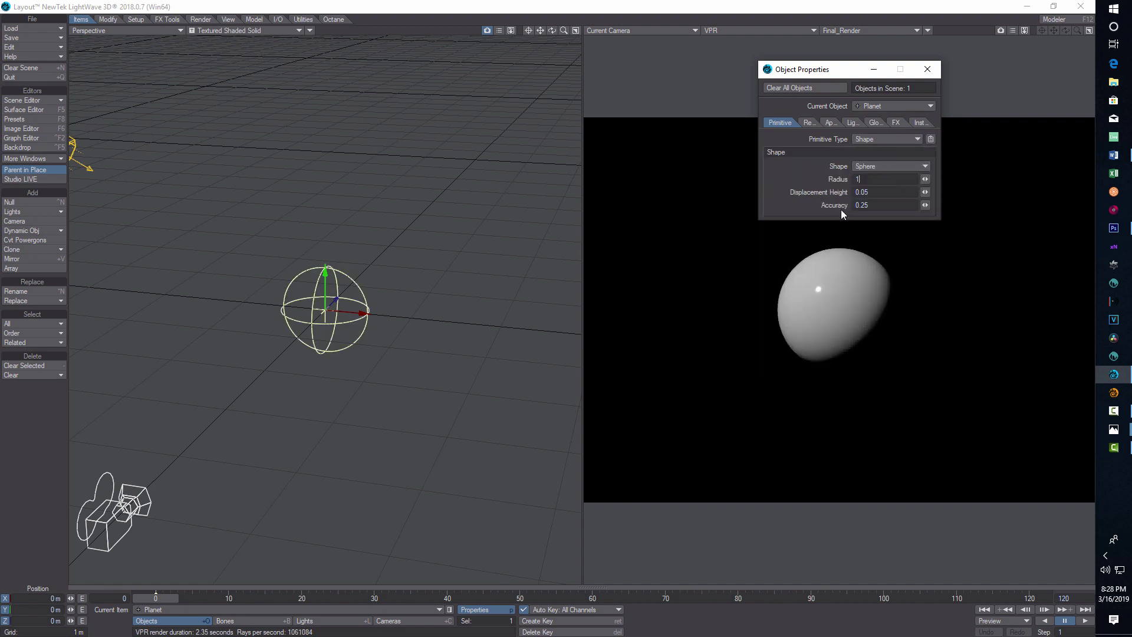
pyautogui.press('Return')
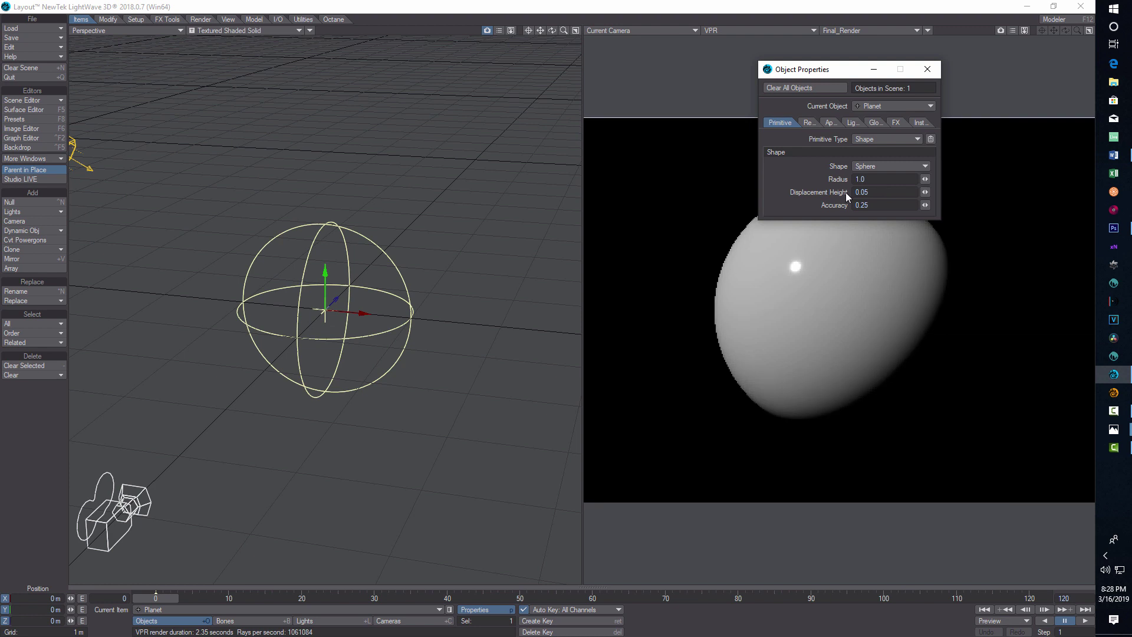
pyautogui.press('Tab')
pyautogui.write('0.04')
pyautogui.click(890, 204)
pyautogui.press('BackSpace')
pyautogui.press('BackSpace')
pyautogui.click(927, 70)
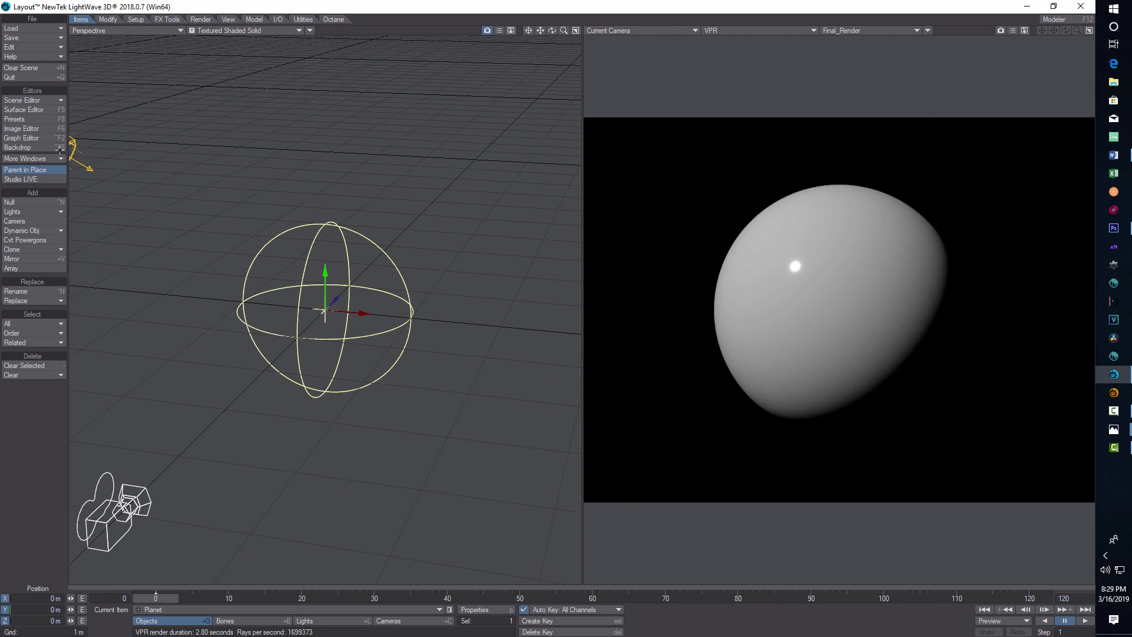
pyautogui.click(179, 27)
# In Top view, move the light right of the planet and turn its heading to about -95.1°.
pyautogui.click(179, 27)
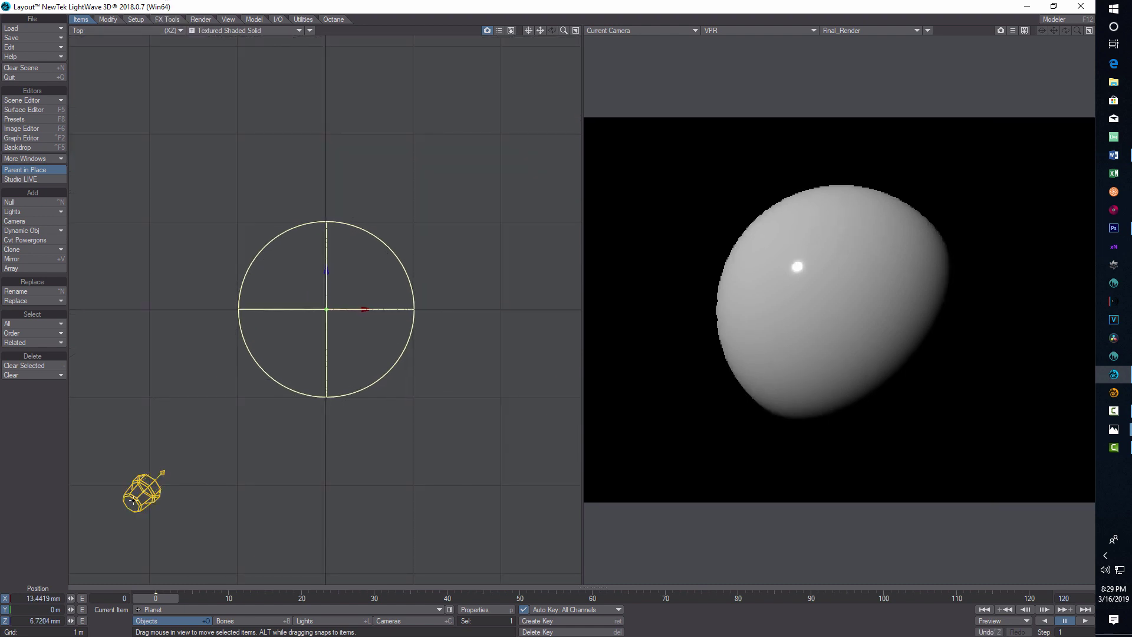
pyautogui.click(140, 496)
pyautogui.moveTo(172, 490); pyautogui.dragTo(546, 490)
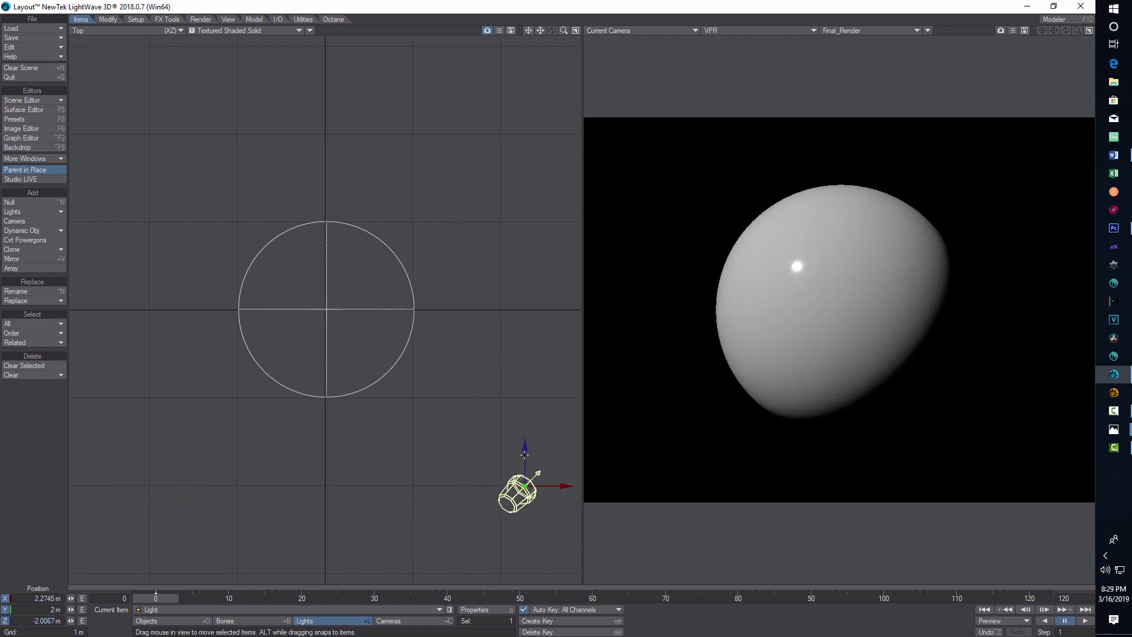
pyautogui.moveTo(525, 435); pyautogui.dragTo(521, 220)
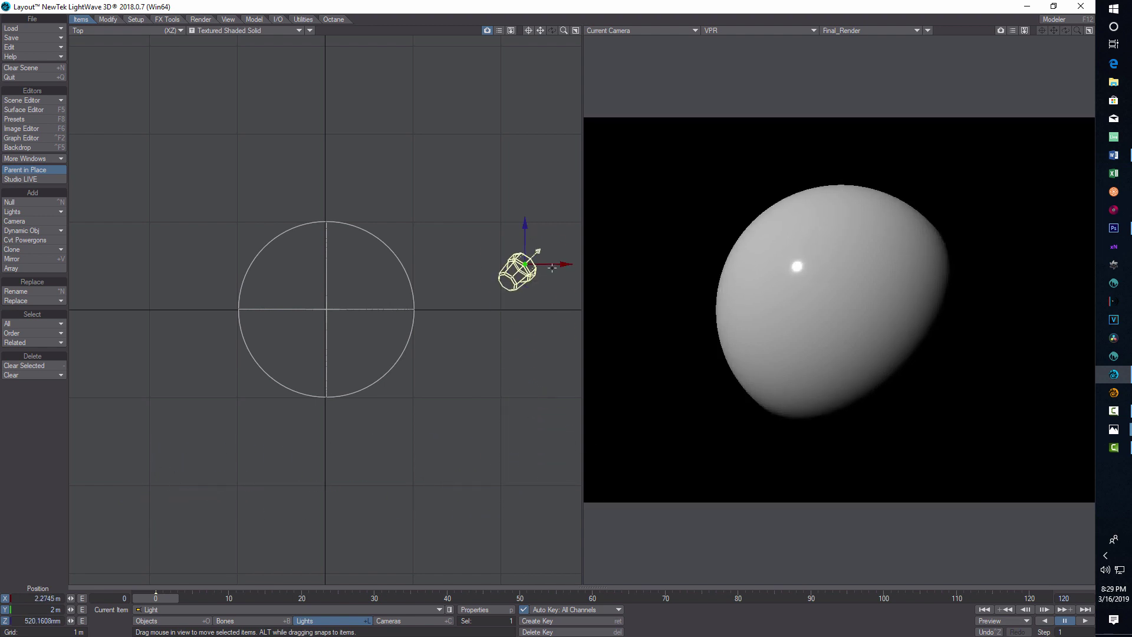
pyautogui.press('y')
pyautogui.moveTo(547, 233); pyautogui.dragTo(485, 266)
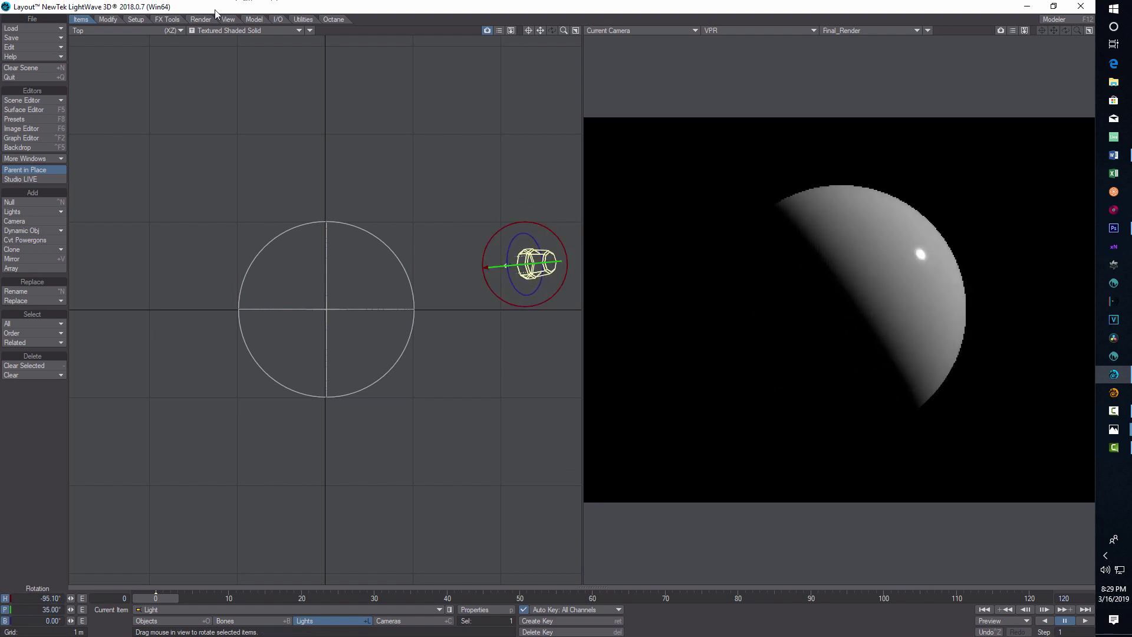
# Back in Perspective, lower the light to the planet's height, ready for a 3.5° pitch.
pyautogui.click(181, 30)
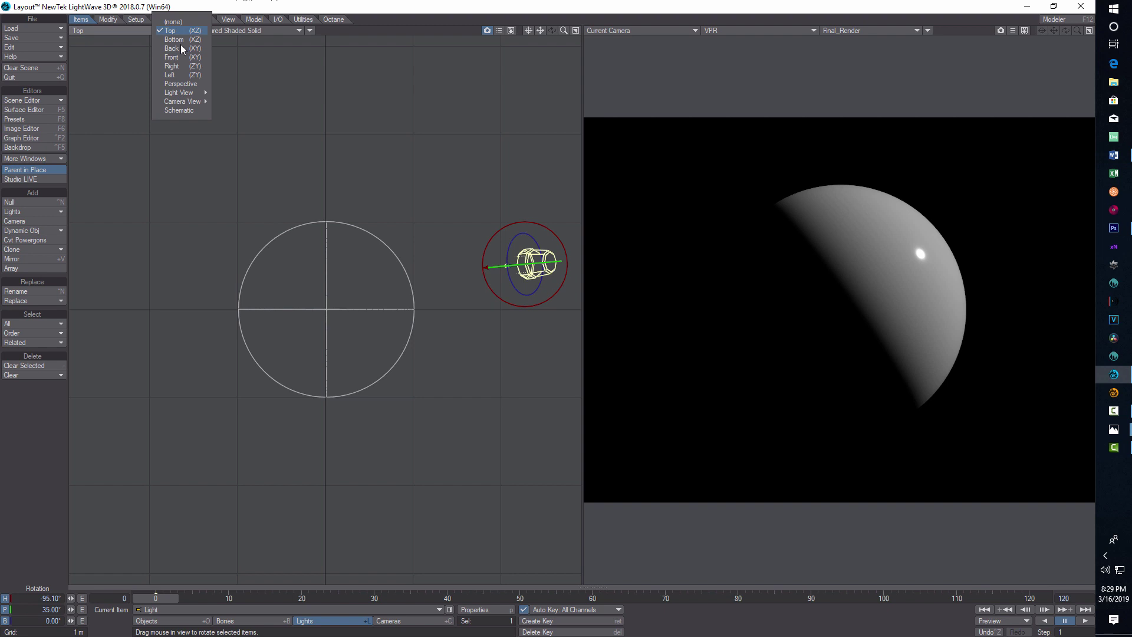
pyautogui.click(181, 84)
pyautogui.press('t')
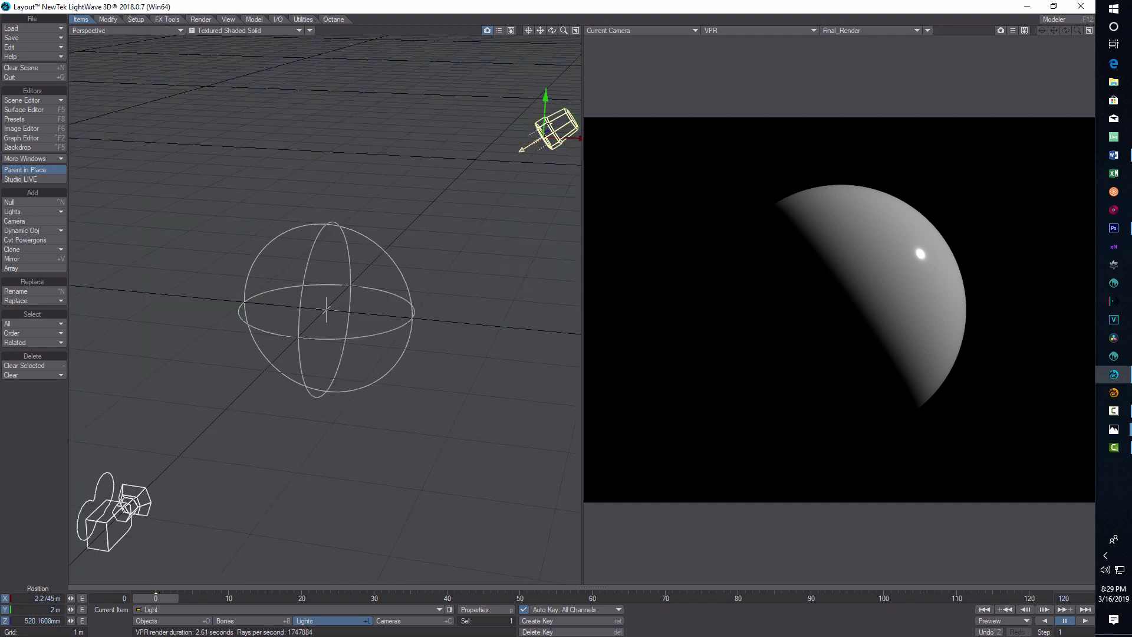
pyautogui.moveTo(536, 90); pyautogui.dragTo(485, 310)
pyautogui.press('y')
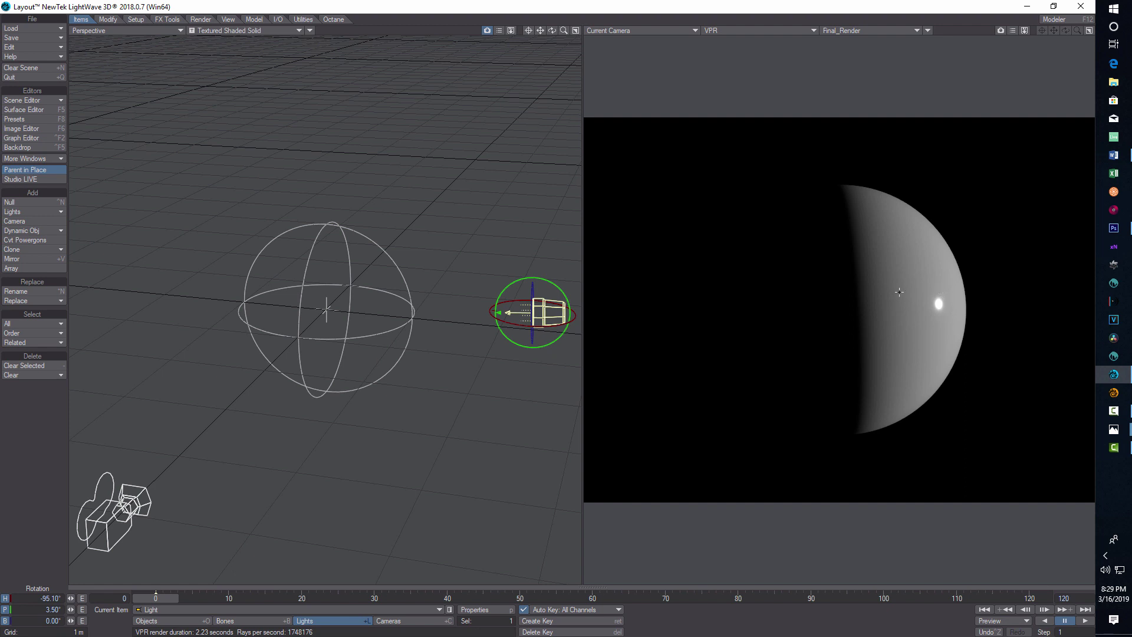
# Open the Planet surface's node editor and reposition it and the Principled BSDF node.
pyautogui.click(35, 110)
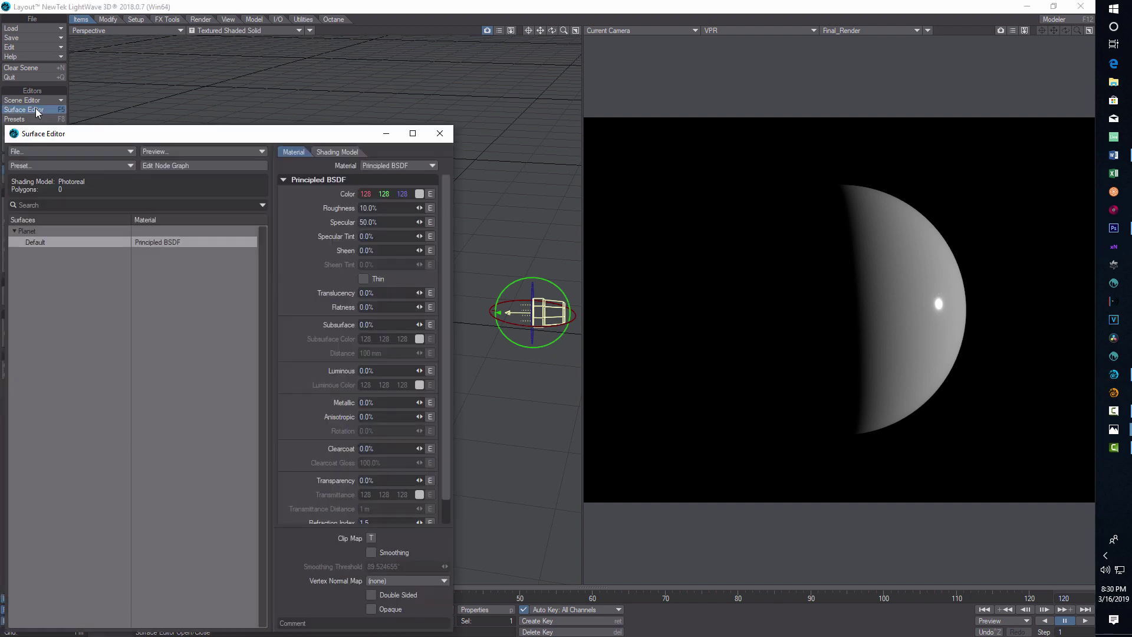
pyautogui.click(197, 167)
pyautogui.moveTo(646, 336); pyautogui.dragTo(493, 92)
pyautogui.moveTo(363, 205); pyautogui.dragTo(455, 280)
# Search 'tu' and add two Turbulence texture nodes to the graph.
pyautogui.click(35, 137)
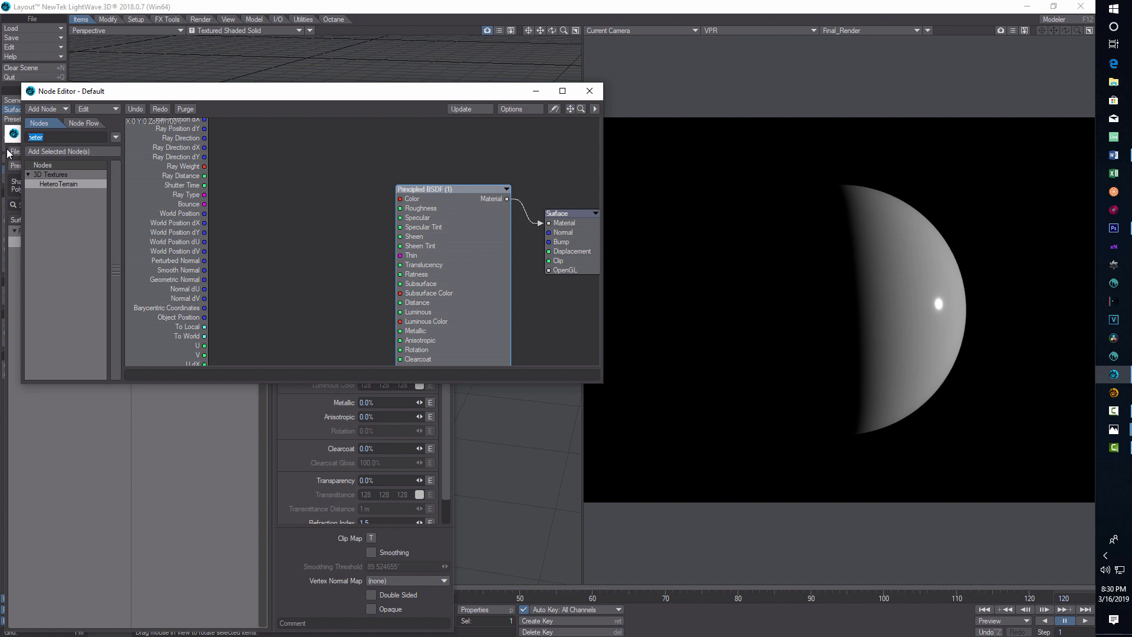
pyautogui.write('tur')
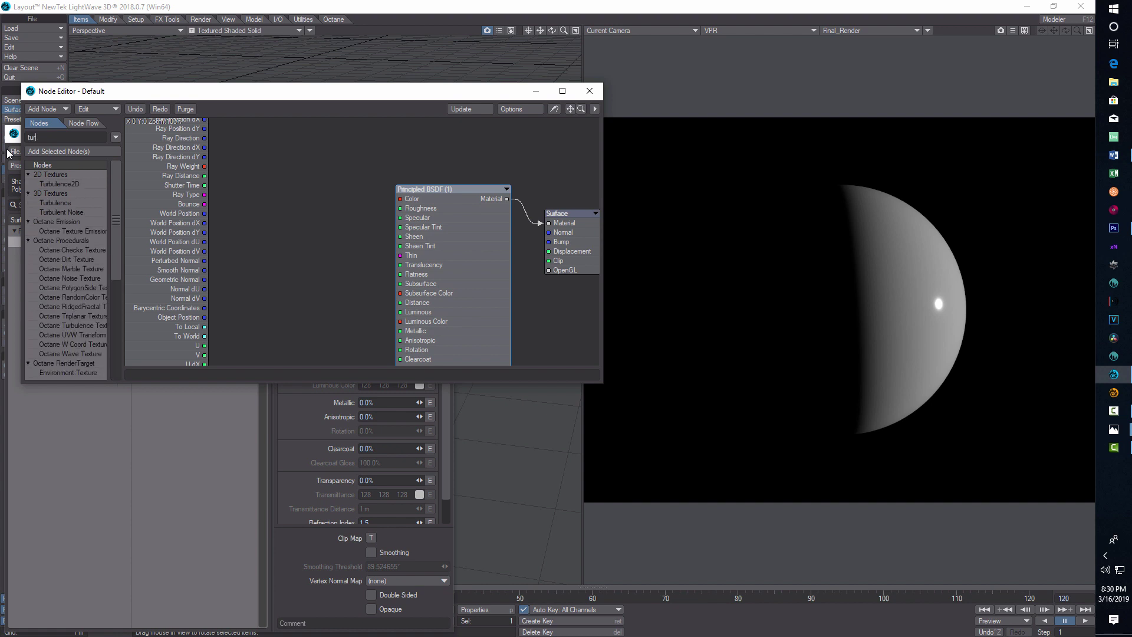
pyautogui.doubleClick(66, 203)
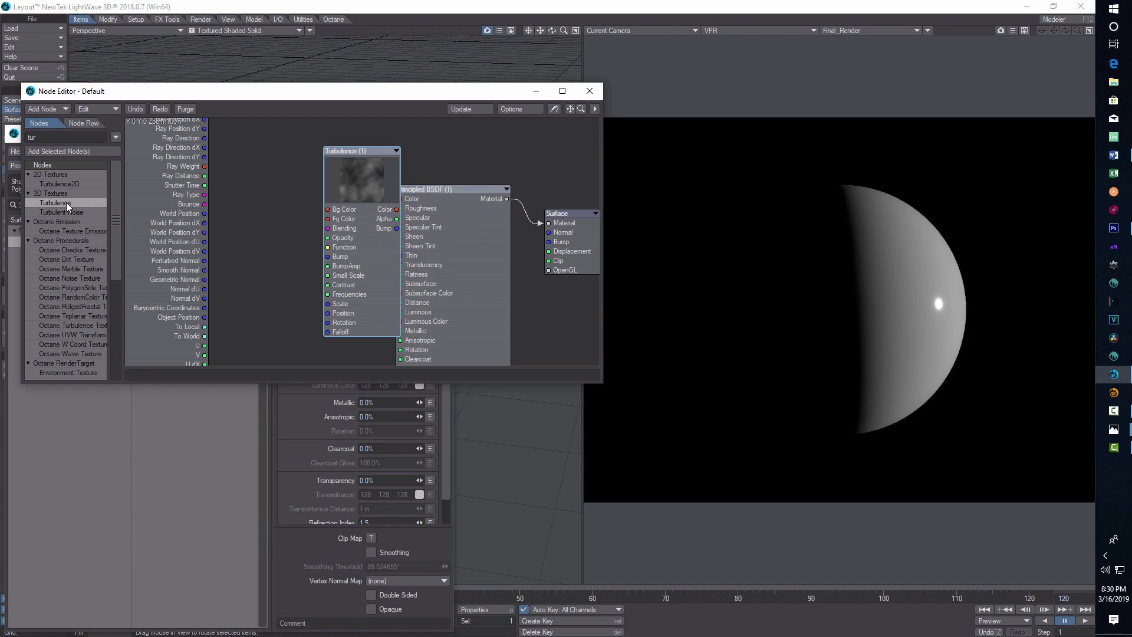
pyautogui.moveTo(66, 203); pyautogui.dragTo(386, 279)
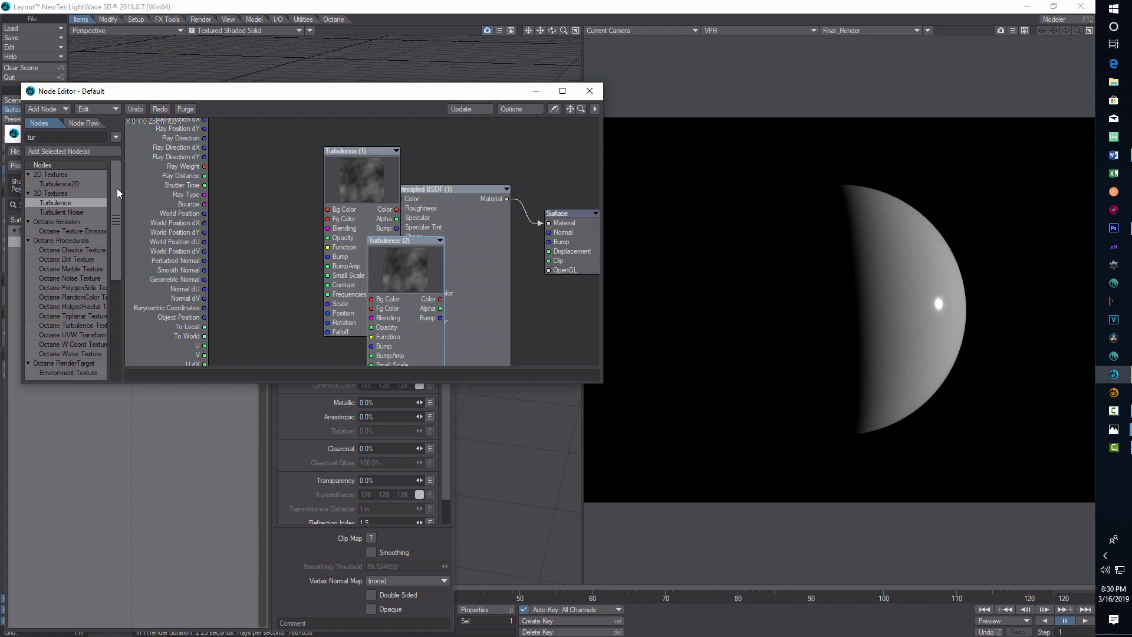
# Add a HeteroTerrain node from 3D Textures, place it left of the Turbulences, and maximize the editor.
pyautogui.doubleClick(49, 139)
pyautogui.press('BackSpace')
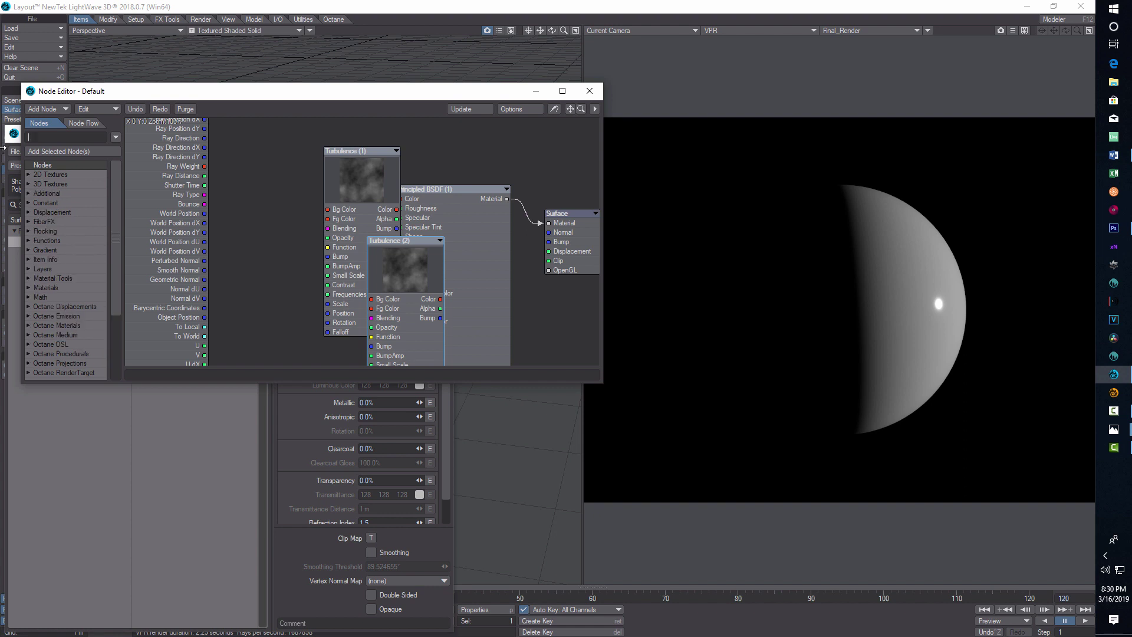
pyautogui.click(28, 184)
pyautogui.scroll(-1, 115, 190)
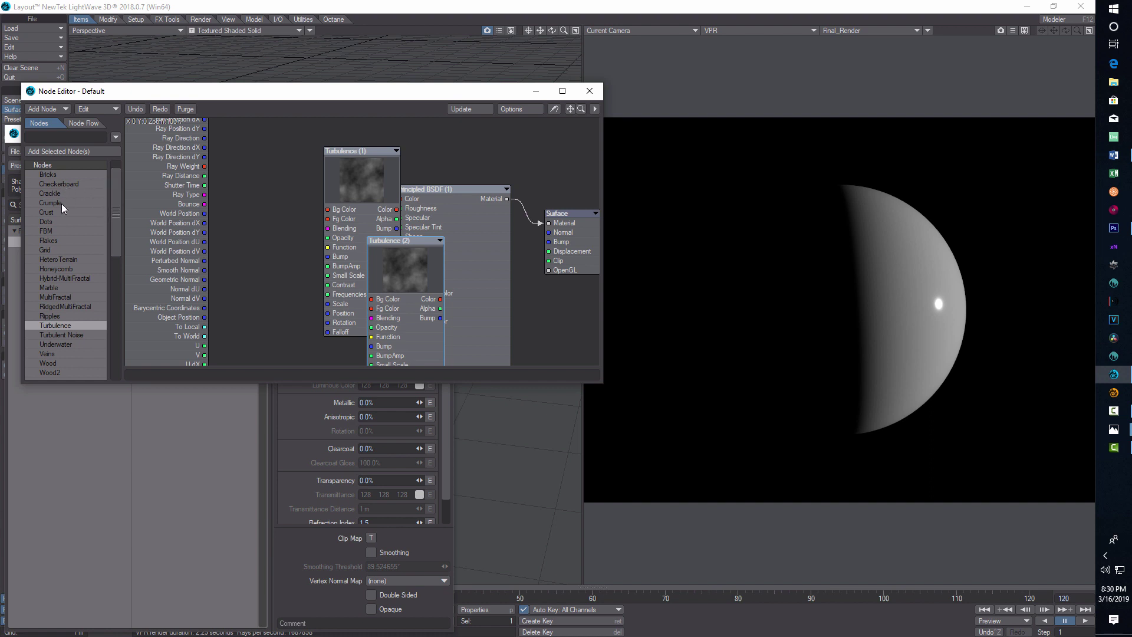
pyautogui.doubleClick(64, 260)
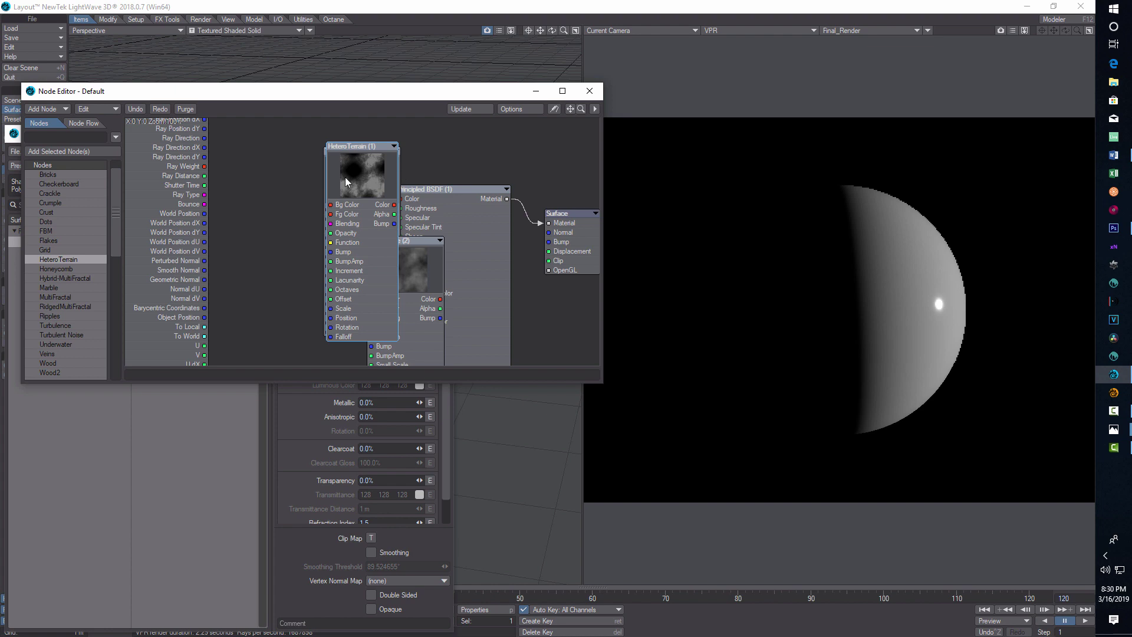
pyautogui.moveTo(345, 177); pyautogui.dragTo(257, 180)
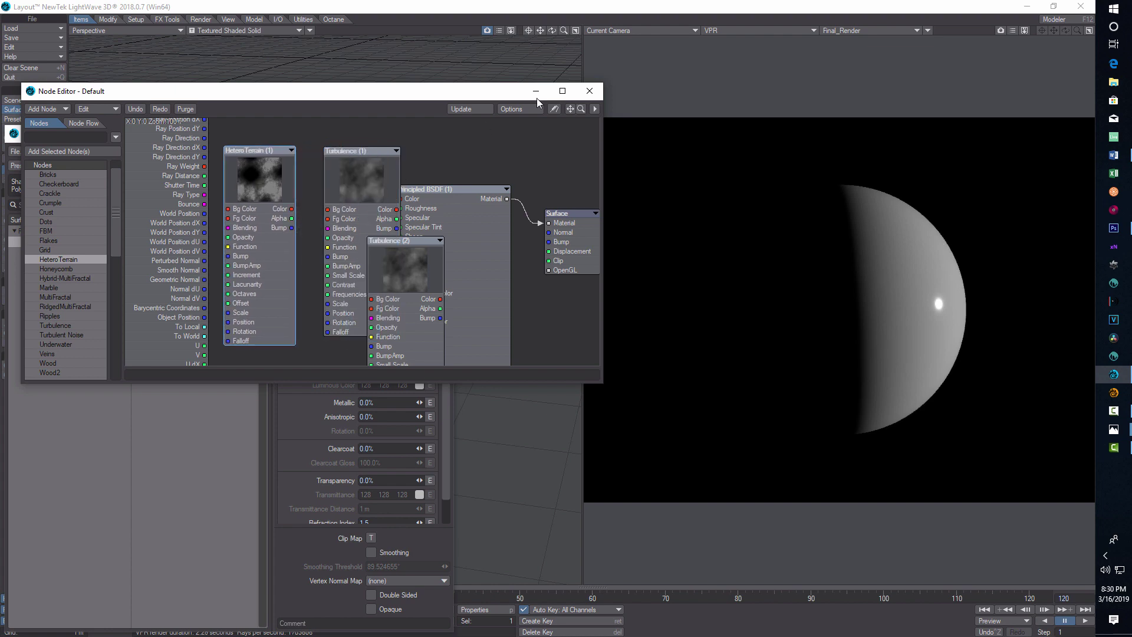
pyautogui.click(561, 91)
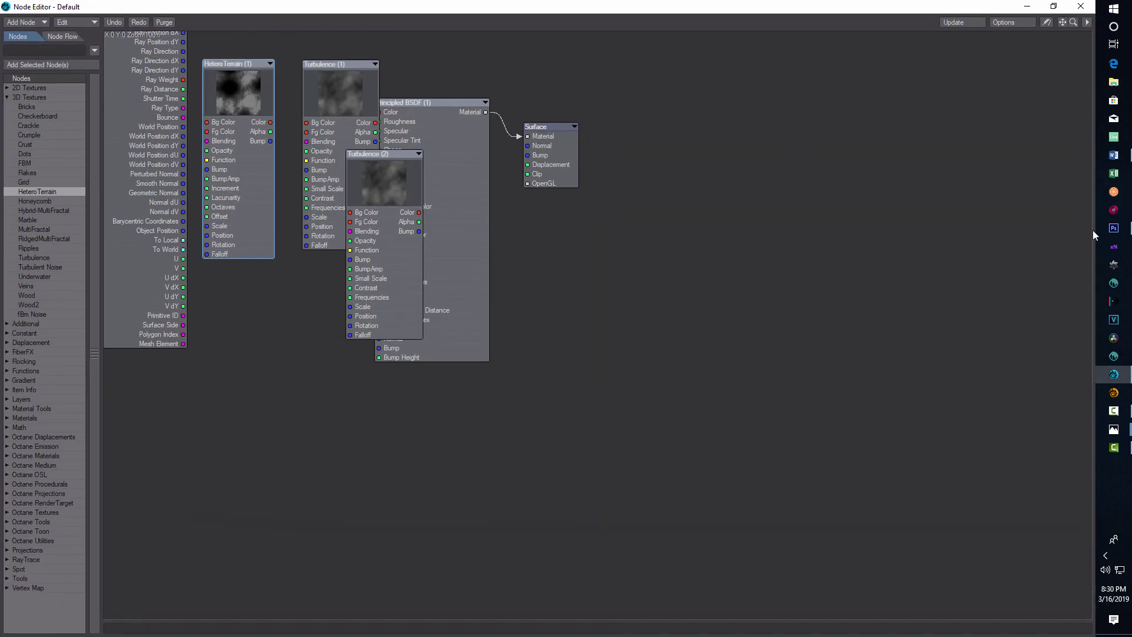
# Restore the node editor, move it top-left and stretch it taller and wider.
pyautogui.moveTo(1096, 228); pyautogui.dragTo(1095, 230)
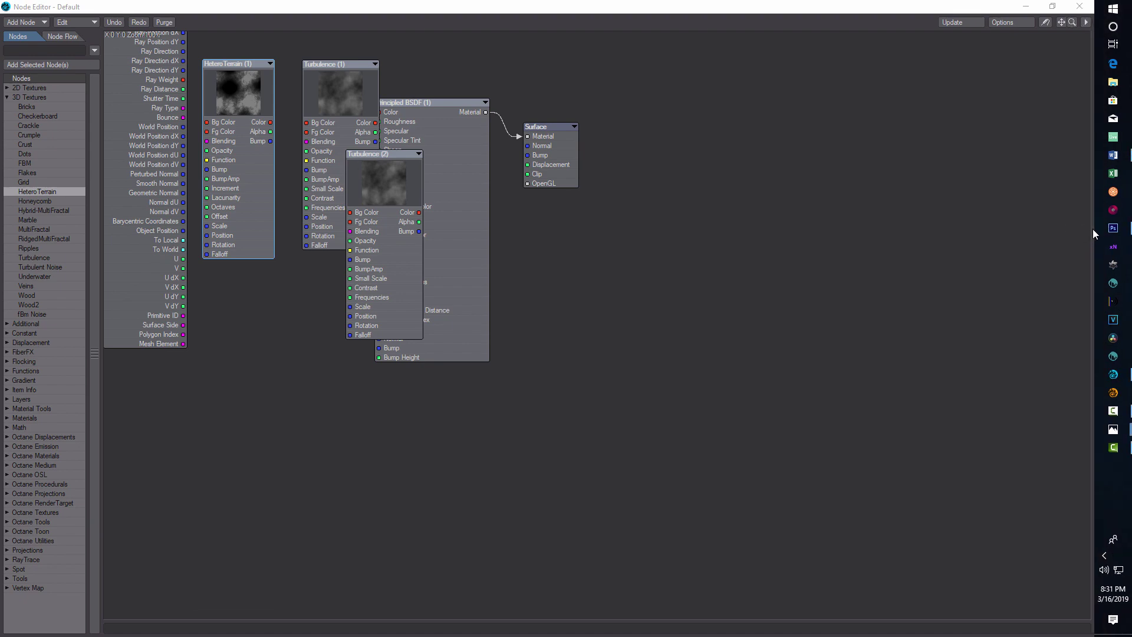
pyautogui.moveTo(964, 6); pyautogui.dragTo(941, 23)
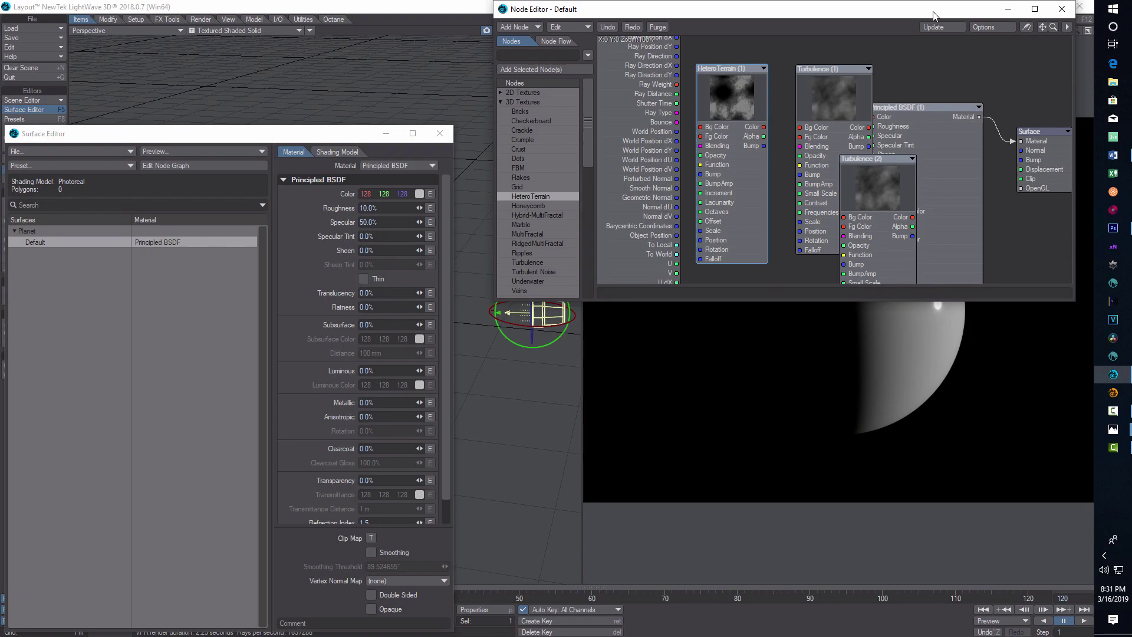
pyautogui.moveTo(866, 16); pyautogui.dragTo(396, 43)
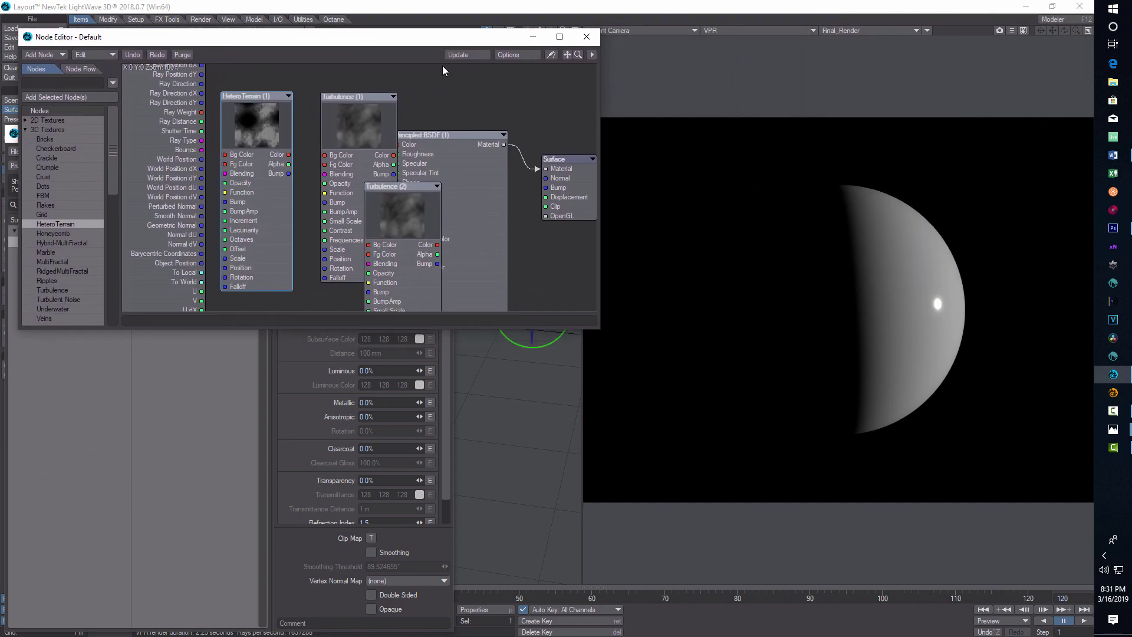
pyautogui.click(460, 324)
pyautogui.moveTo(454, 329); pyautogui.dragTo(455, 584)
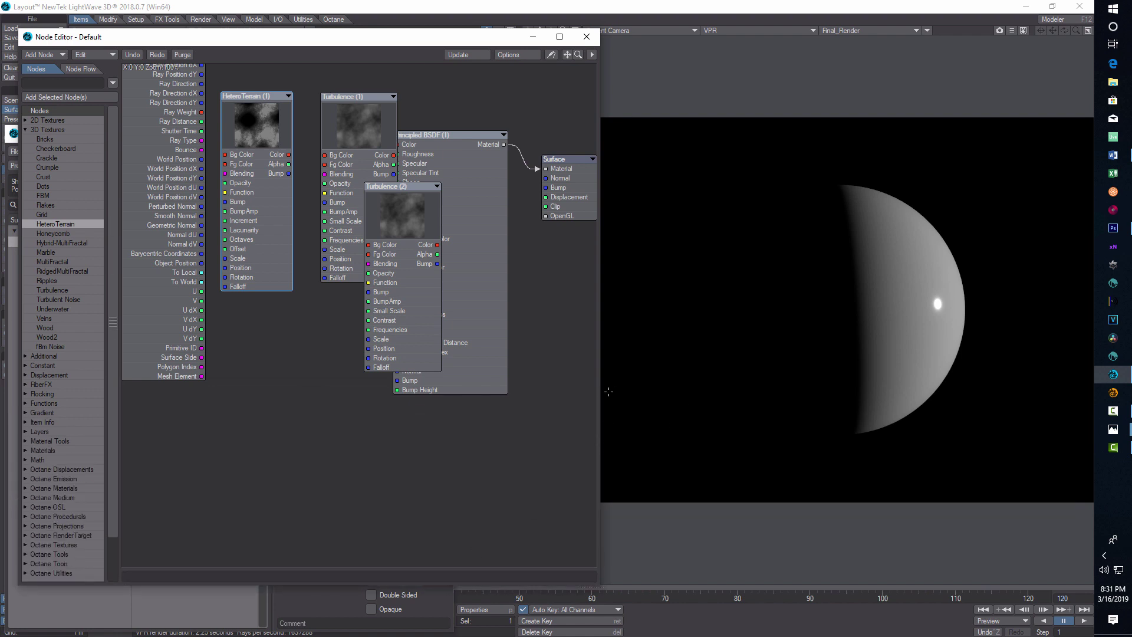
pyautogui.moveTo(598, 382); pyautogui.dragTo(758, 374)
pyautogui.moveTo(411, 307); pyautogui.dragTo(336, 497)
# Spread out Surface, Principled BSDF and both Turbulence nodes so none overlap.
pyautogui.moveTo(583, 192); pyautogui.dragTo(711, 182)
pyautogui.moveTo(486, 190); pyautogui.dragTo(610, 234)
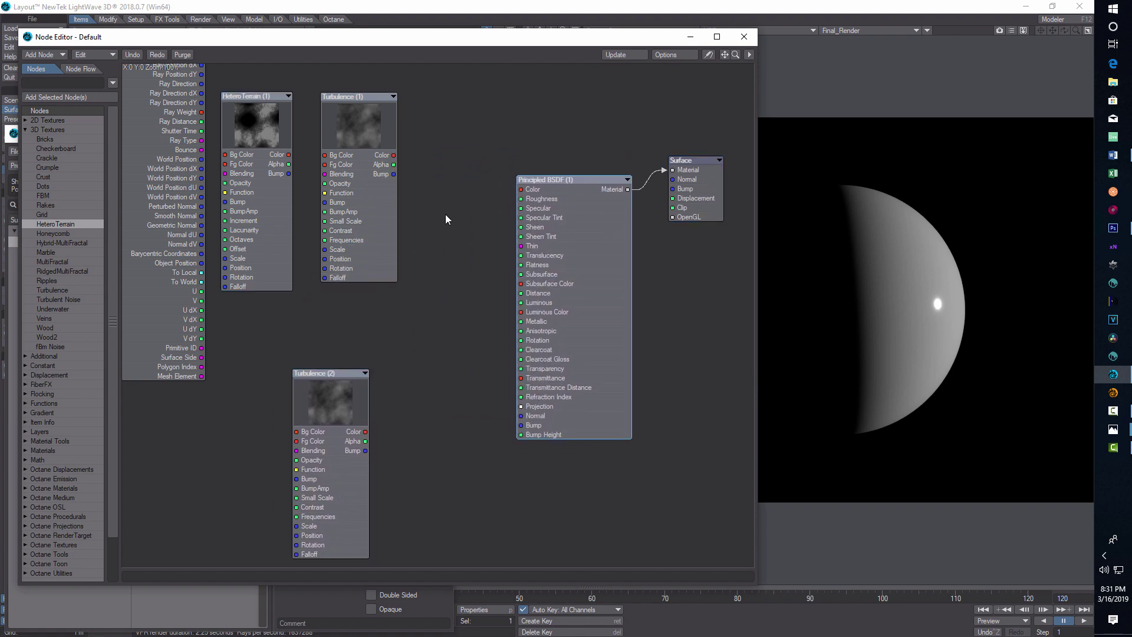
pyautogui.moveTo(375, 220); pyautogui.dragTo(465, 312)
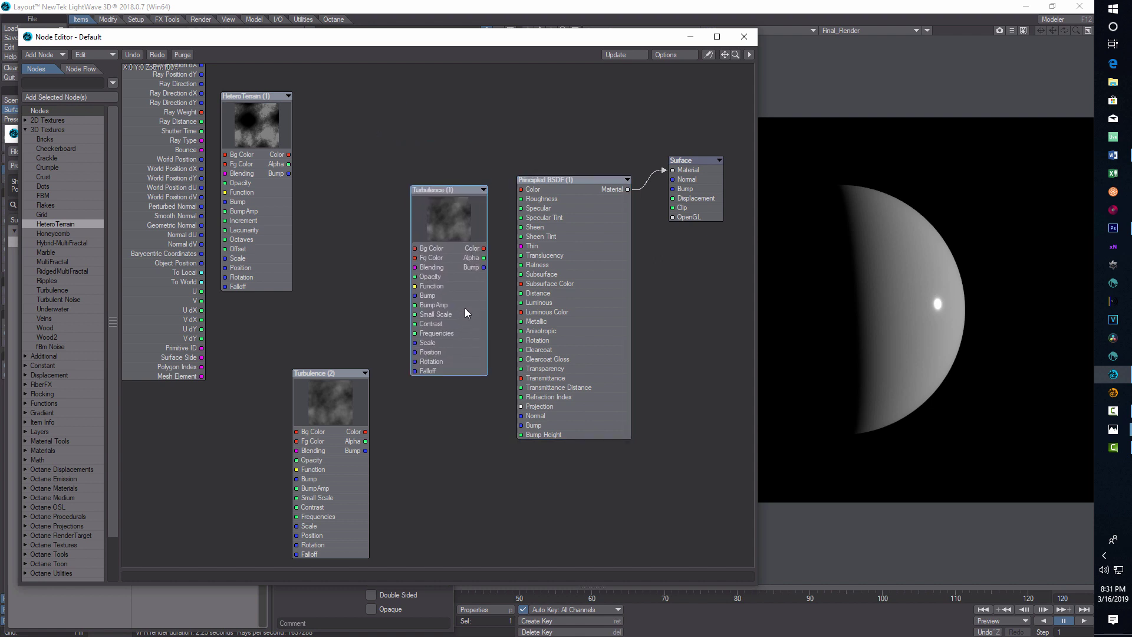
pyautogui.moveTo(366, 451); pyautogui.dragTo(378, 172)
pyautogui.moveTo(598, 313); pyautogui.dragTo(599, 408)
pyautogui.moveTo(472, 327); pyautogui.dragTo(482, 397)
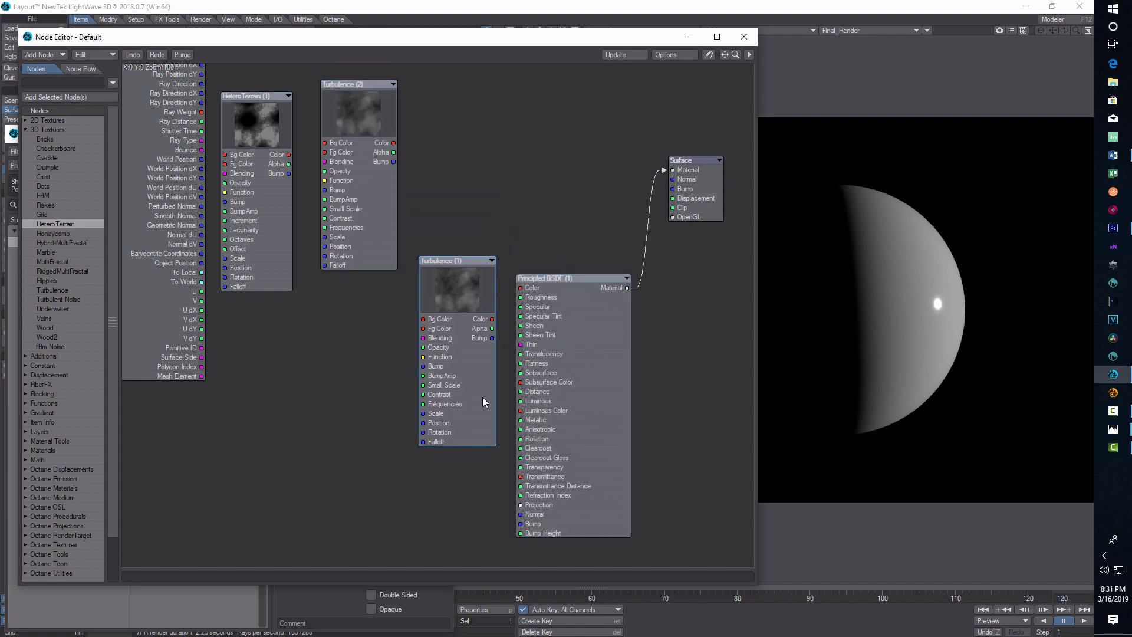
pyautogui.click(281, 232)
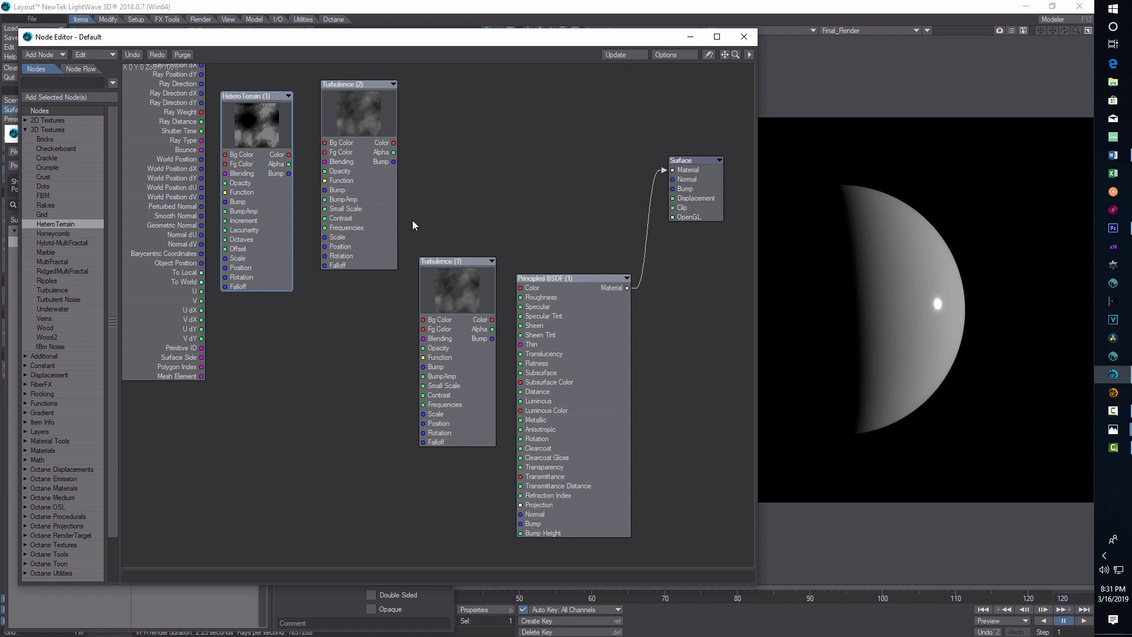
# Give Turbulence (2) a red foreground, 25% contrast and 12 frequencies.
pyautogui.doubleClick(360, 121)
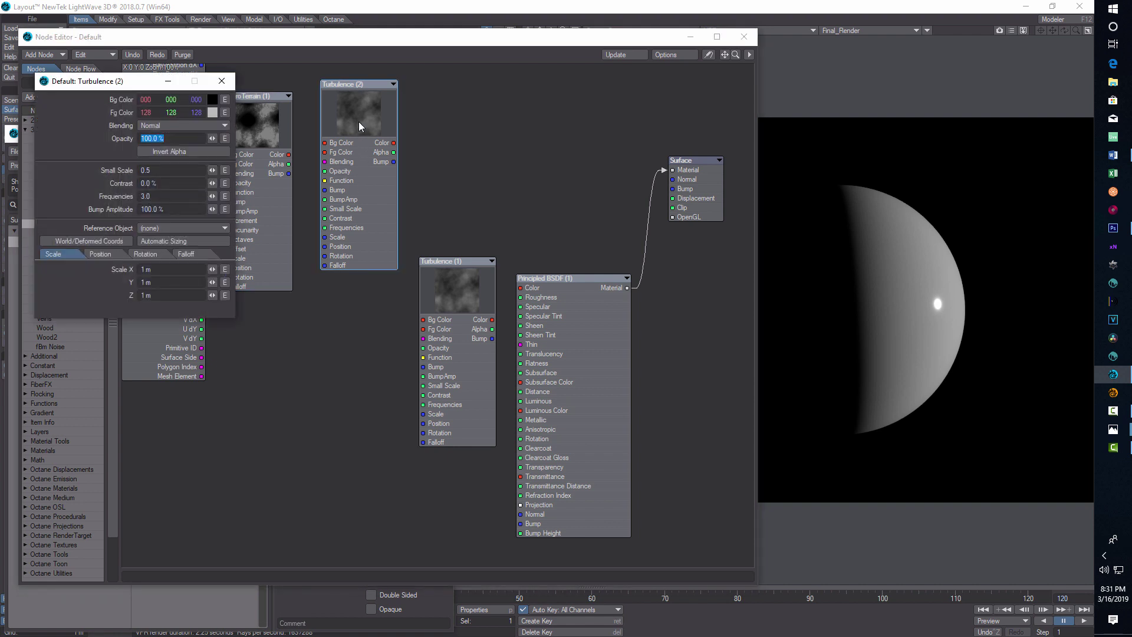
pyautogui.click(211, 112)
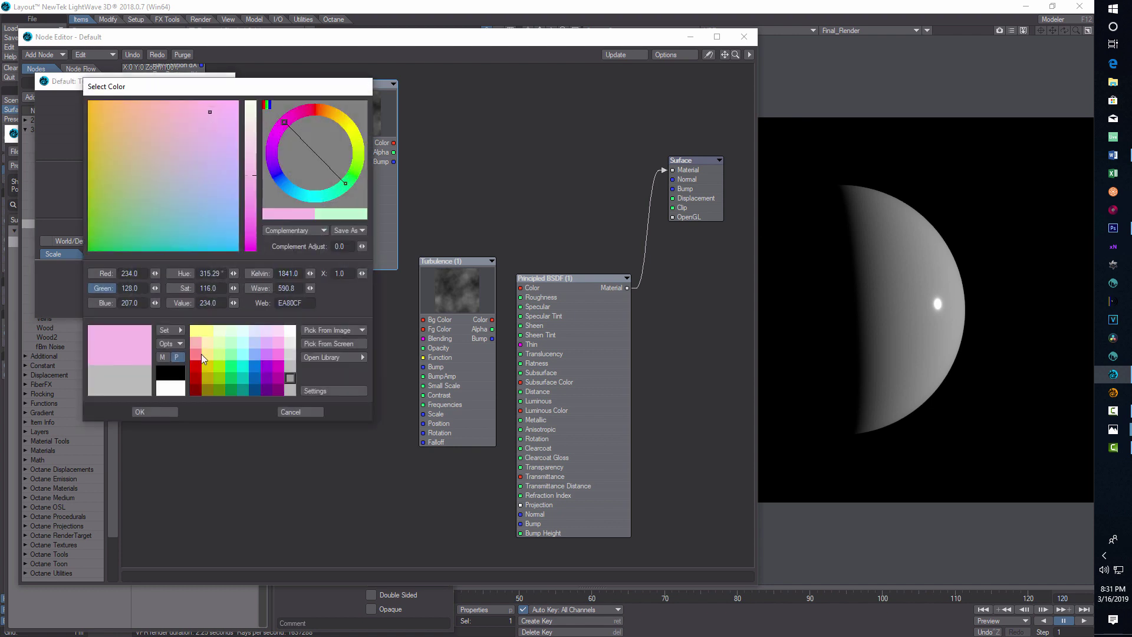
pyautogui.click(194, 366)
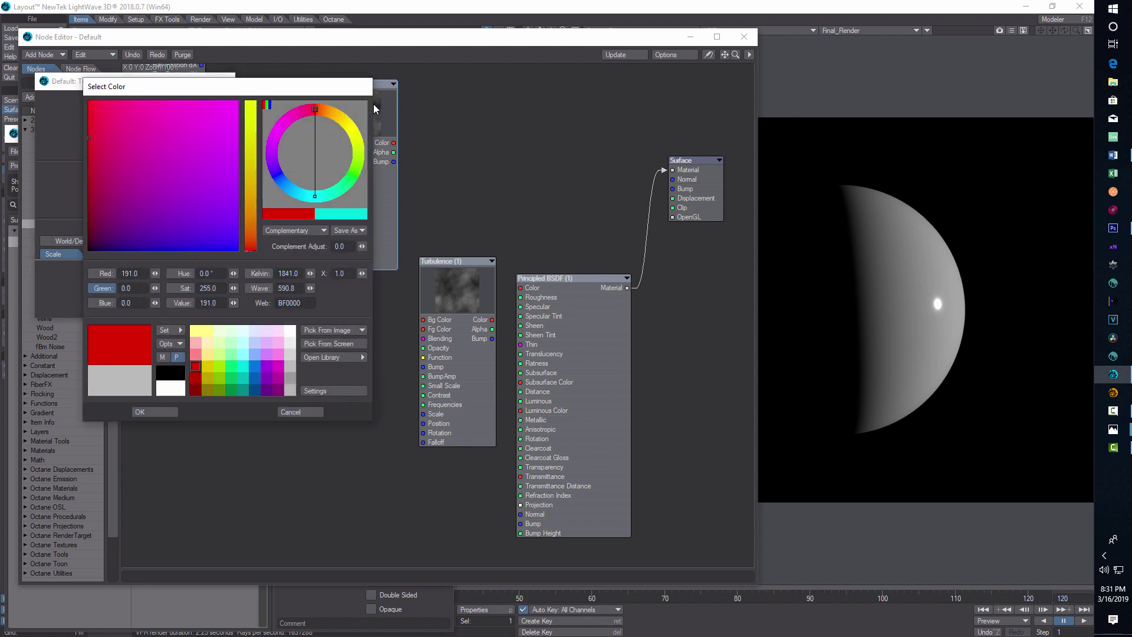
pyautogui.click(149, 412)
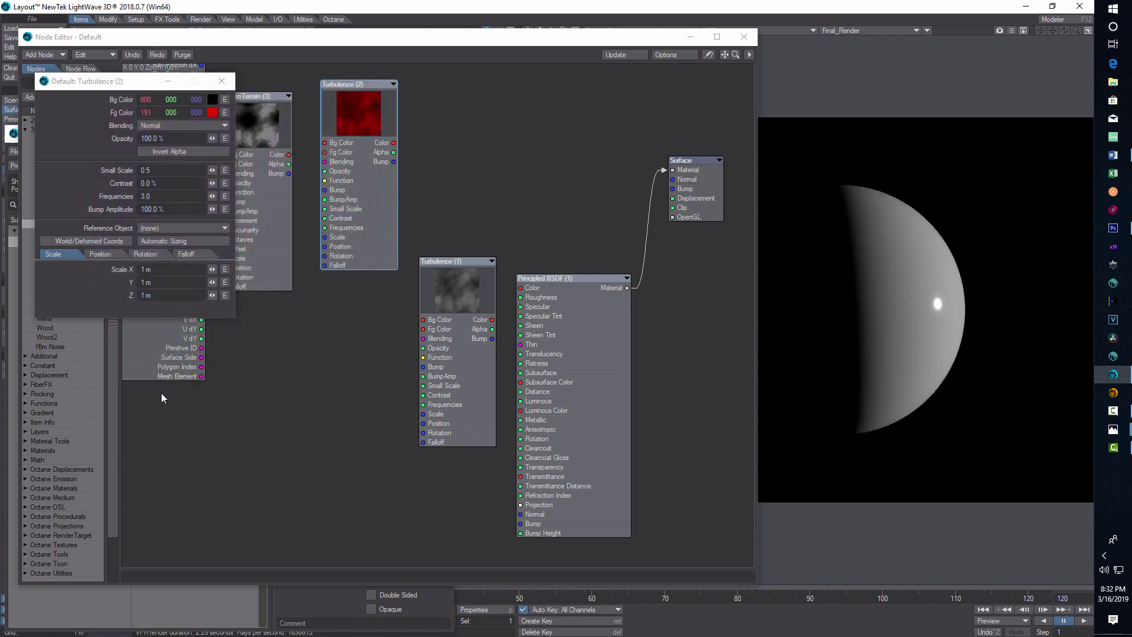
pyautogui.click(182, 182)
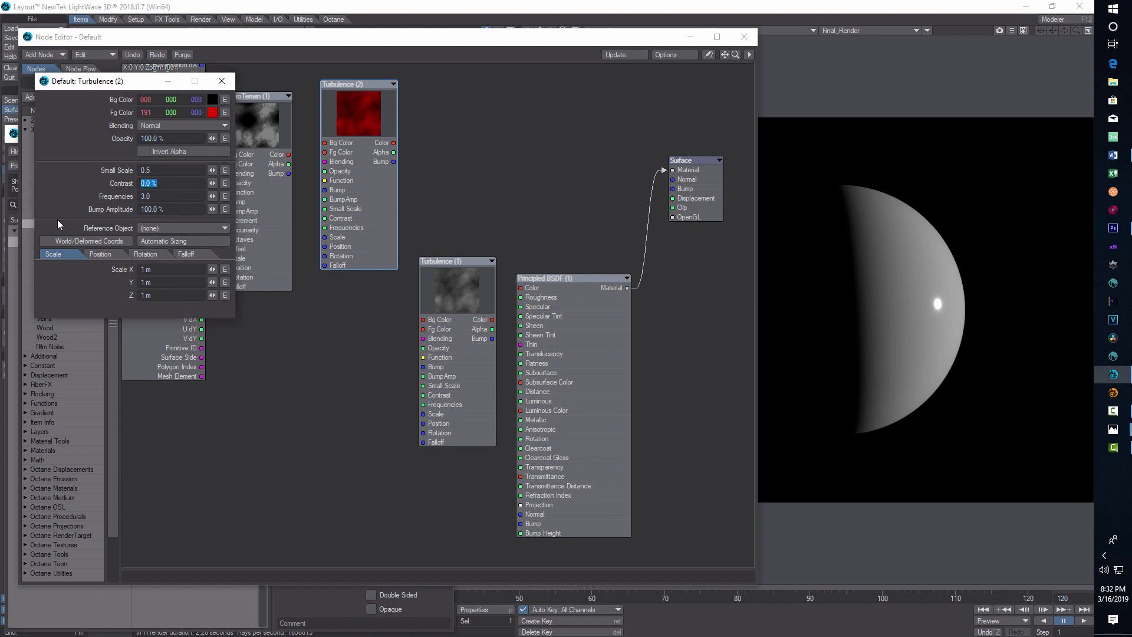
pyautogui.write('25')
pyautogui.click(164, 195)
pyautogui.write('12')
pyautogui.press('Escape')
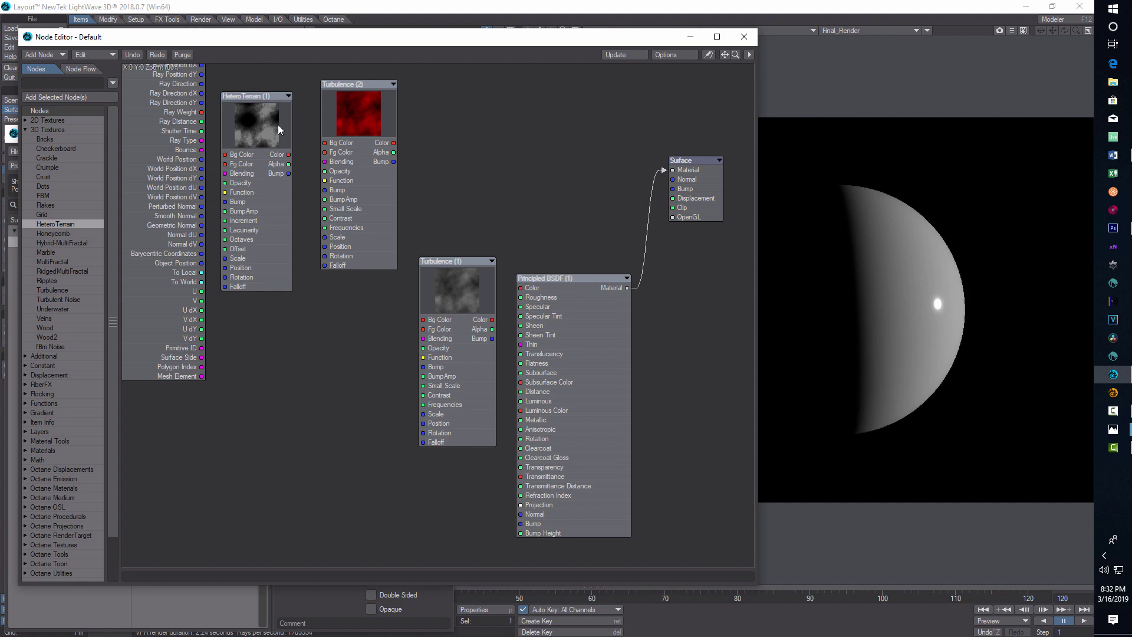
# Set Turbulence (2) scale to 500 mm on X, Y and Z.
pyautogui.doubleClick(356, 122)
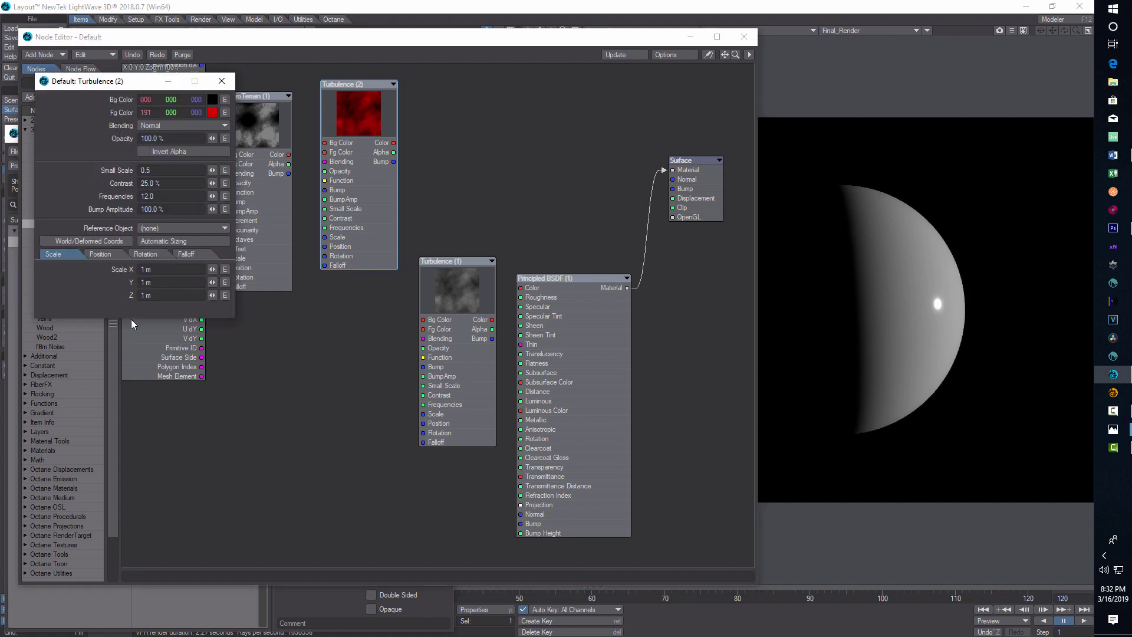
pyautogui.moveTo(153, 270); pyautogui.dragTo(62, 283)
pyautogui.write('0.5')
pyautogui.press('Return')
pyautogui.click(159, 285)
pyautogui.write('0.5')
pyautogui.press('Return')
pyautogui.click(159, 293)
pyautogui.write('0.5')
pyautogui.press('Return')
# Change the Turbulence (2) foreground to 255 063 063 and lower its opacity to about 68%.
pyautogui.click(212, 112)
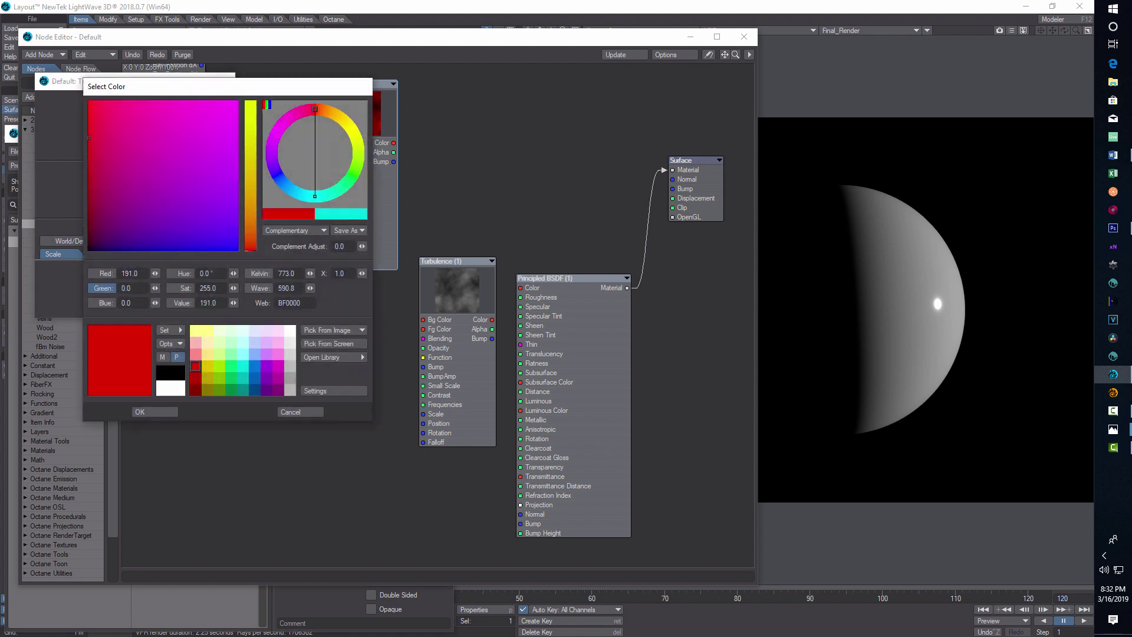
pyautogui.click(195, 356)
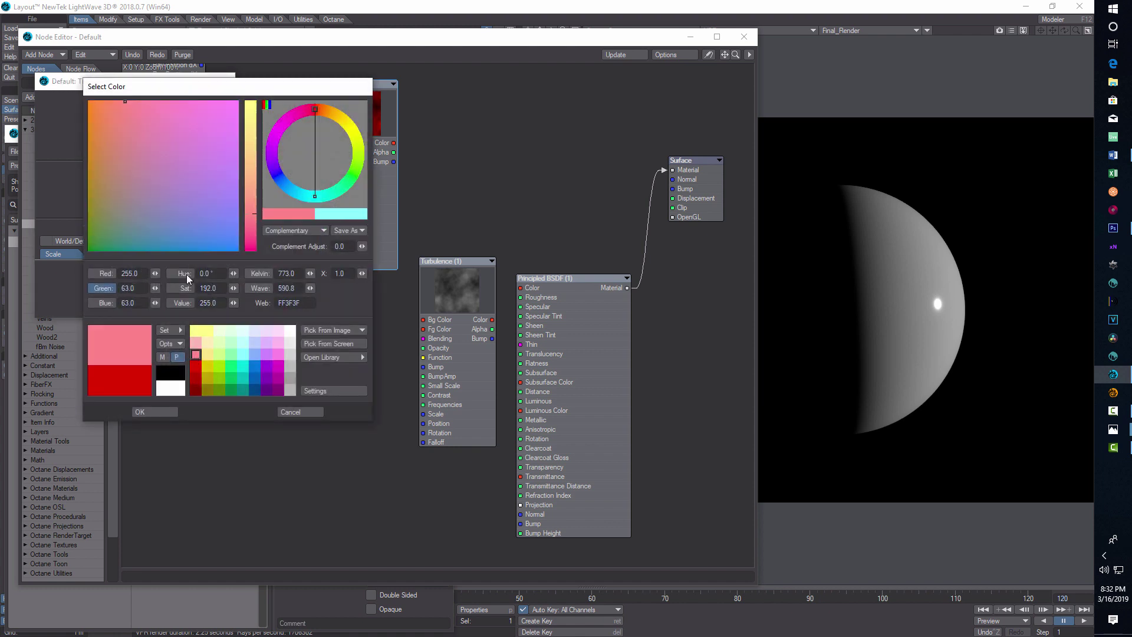
pyautogui.click(160, 412)
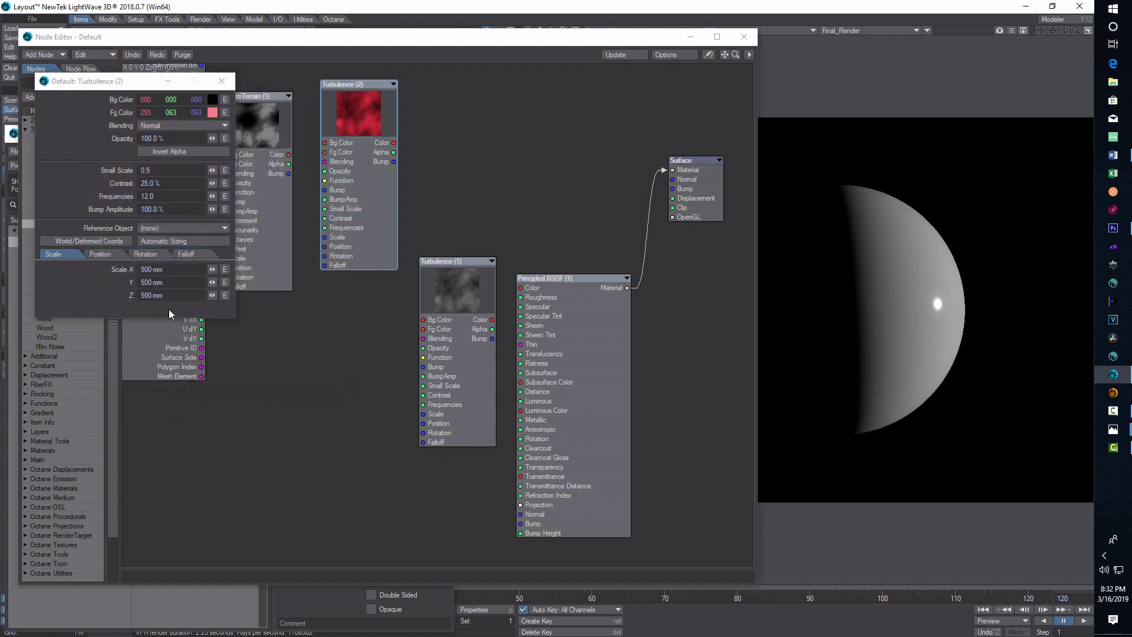
pyautogui.moveTo(212, 138); pyautogui.dragTo(196, 139)
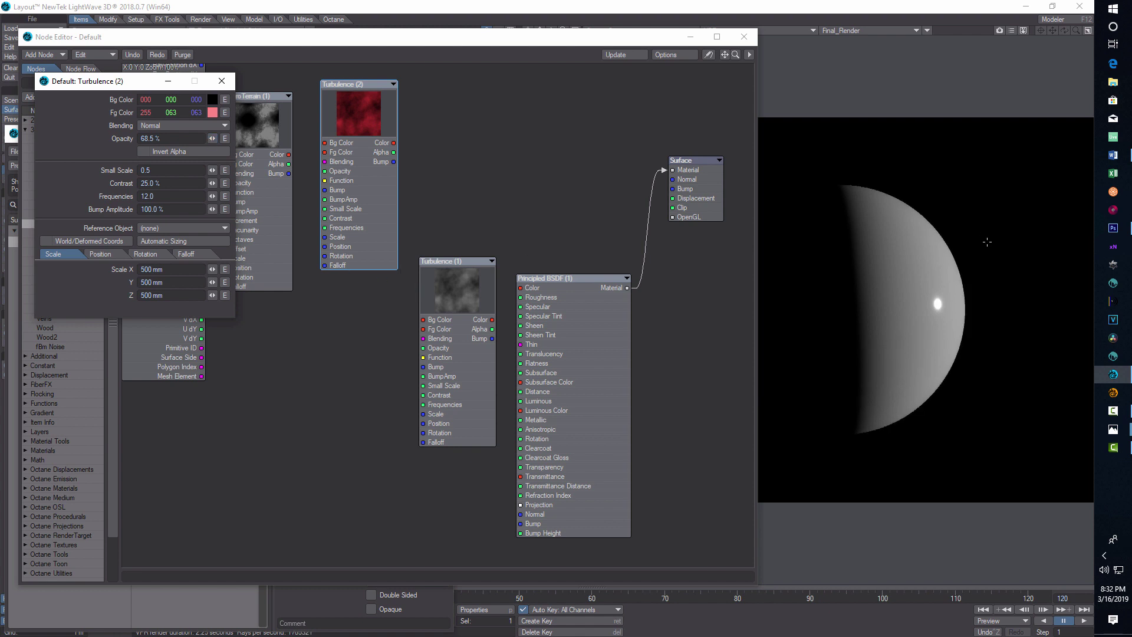
pyautogui.doubleClick(447, 299)
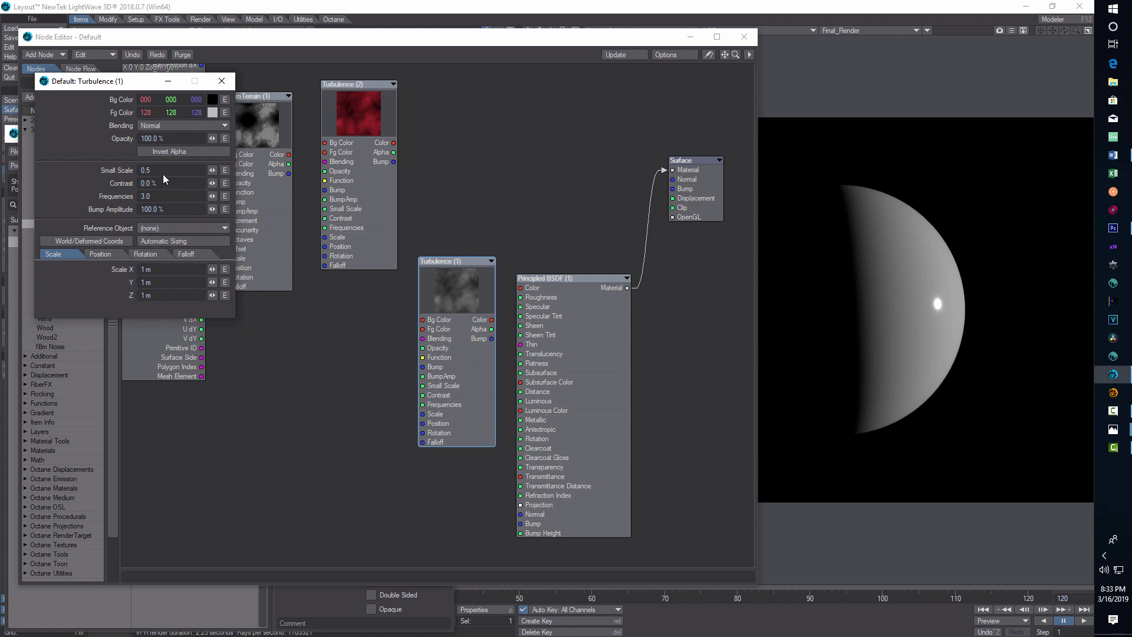
# Give Turbulence (1) a black Fg Color, Contrast 10 and Frequencies 12, then close its panel.
pyautogui.click(212, 113)
pyautogui.click(171, 373)
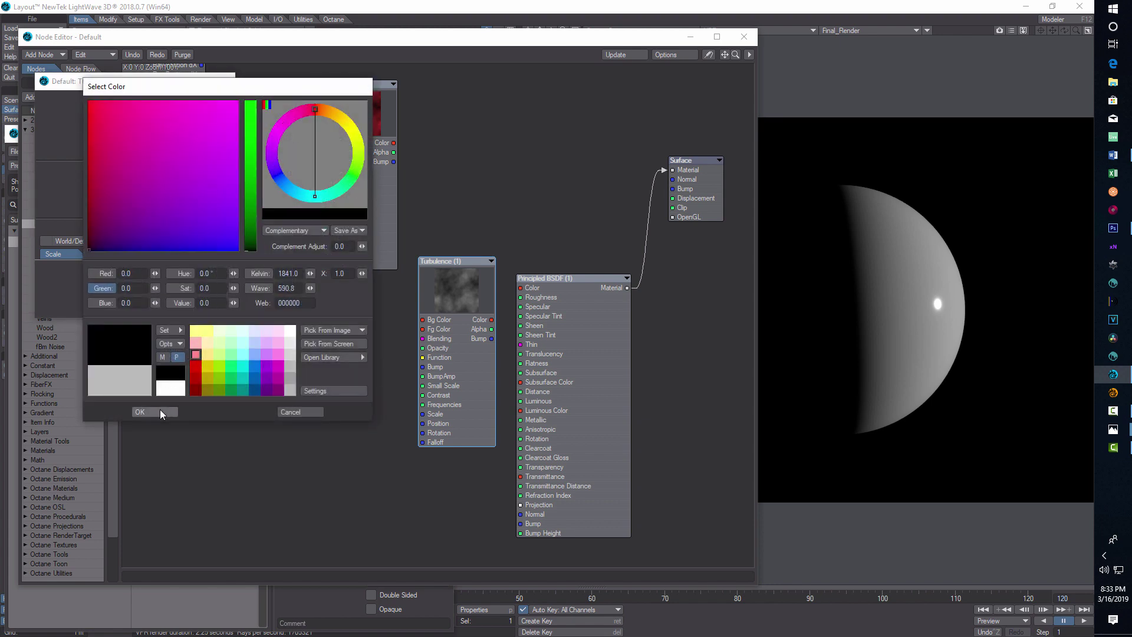
pyautogui.click(159, 411)
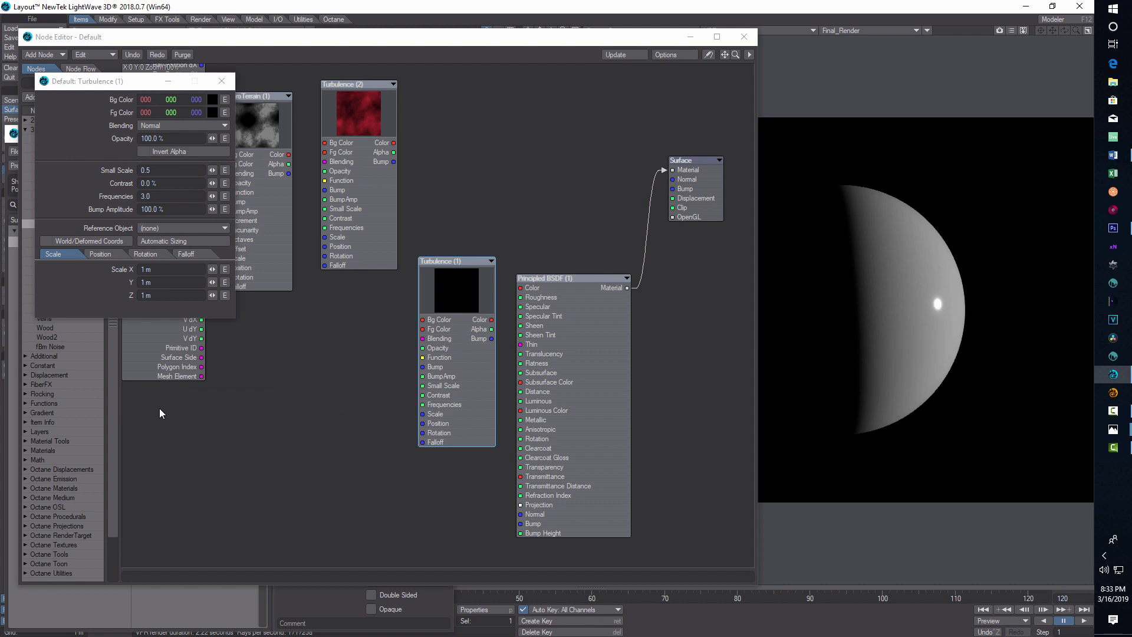
pyautogui.click(170, 183)
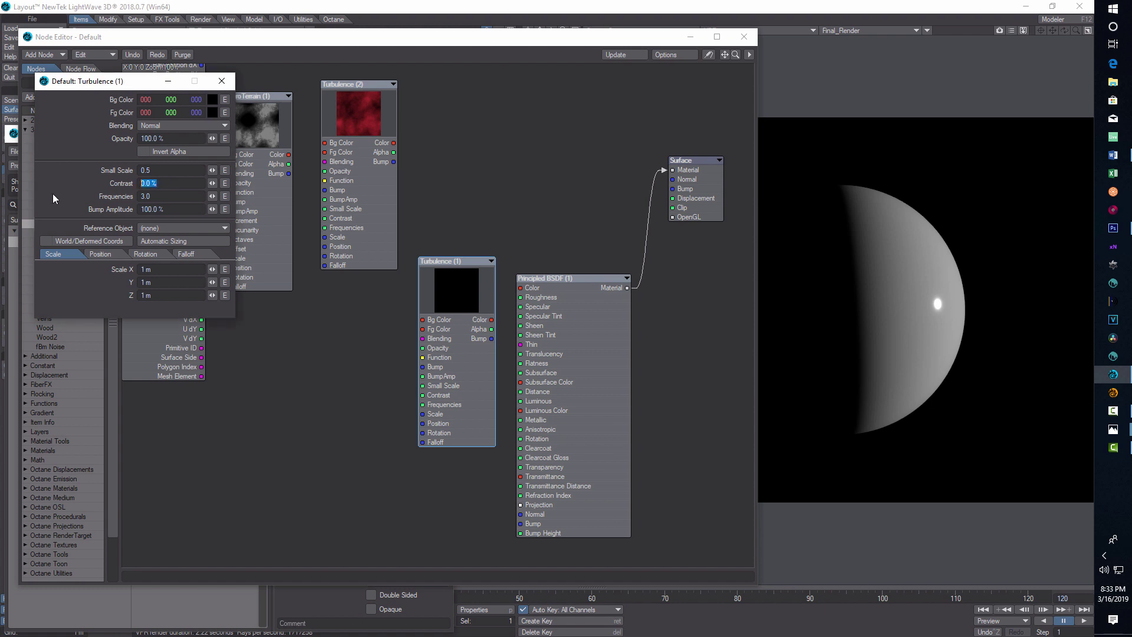
pyautogui.write('10')
pyautogui.click(166, 196)
pyautogui.write('12')
pyautogui.click(320, 405)
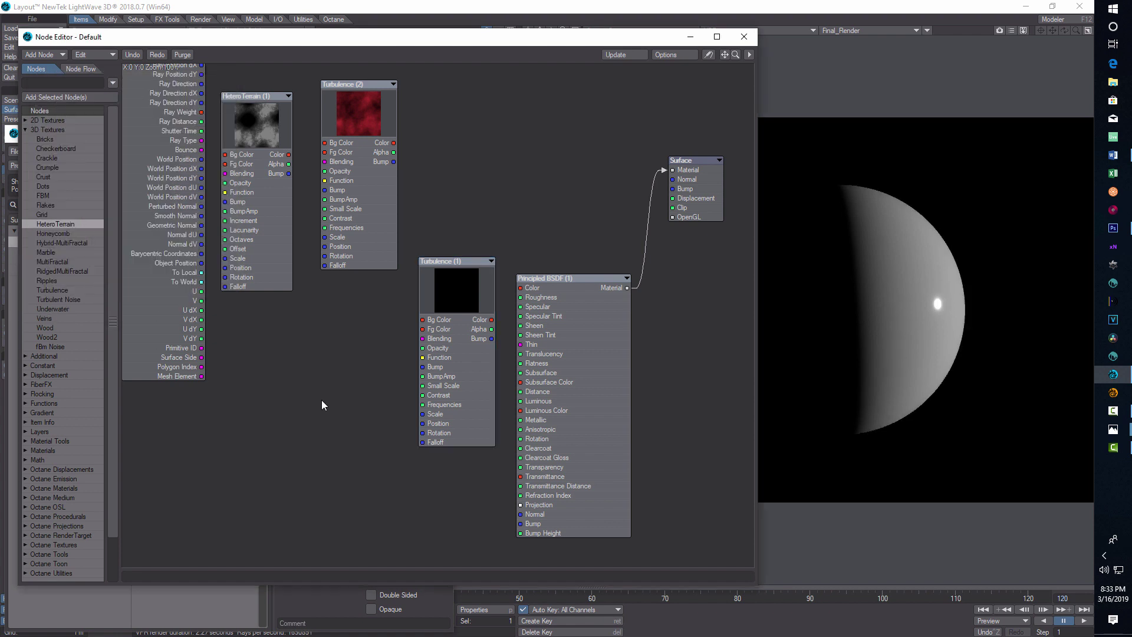
# Rearrange nodes and wire HeteroTerrain Alpha into Turbulence (2) Position.
pyautogui.moveTo(378, 206); pyautogui.dragTo(367, 325)
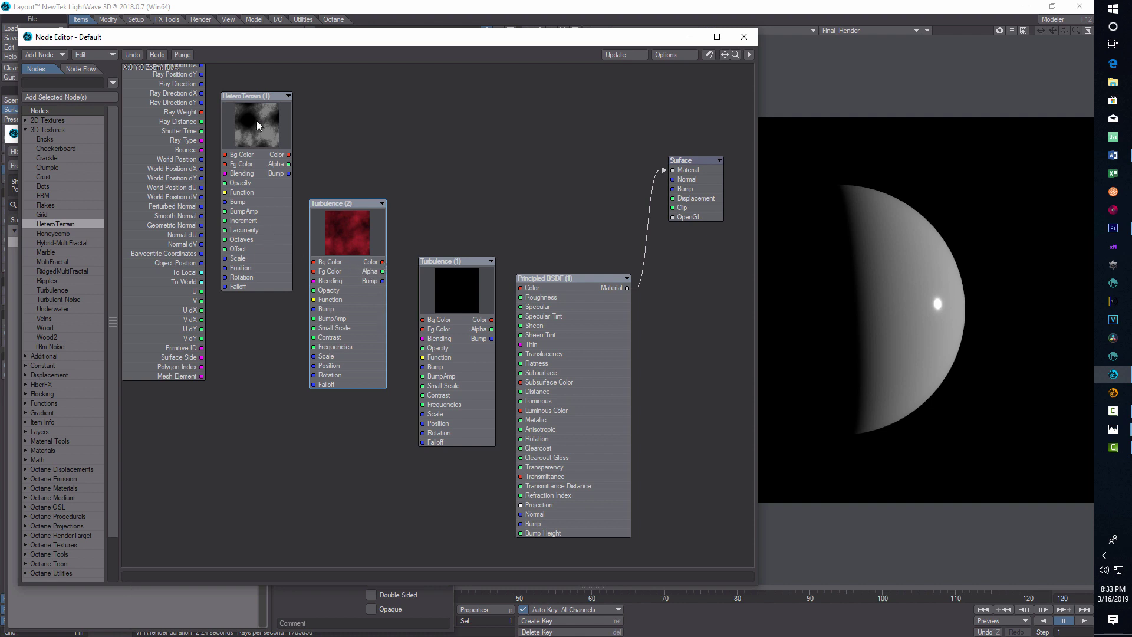
pyautogui.moveTo(257, 124); pyautogui.dragTo(234, 228)
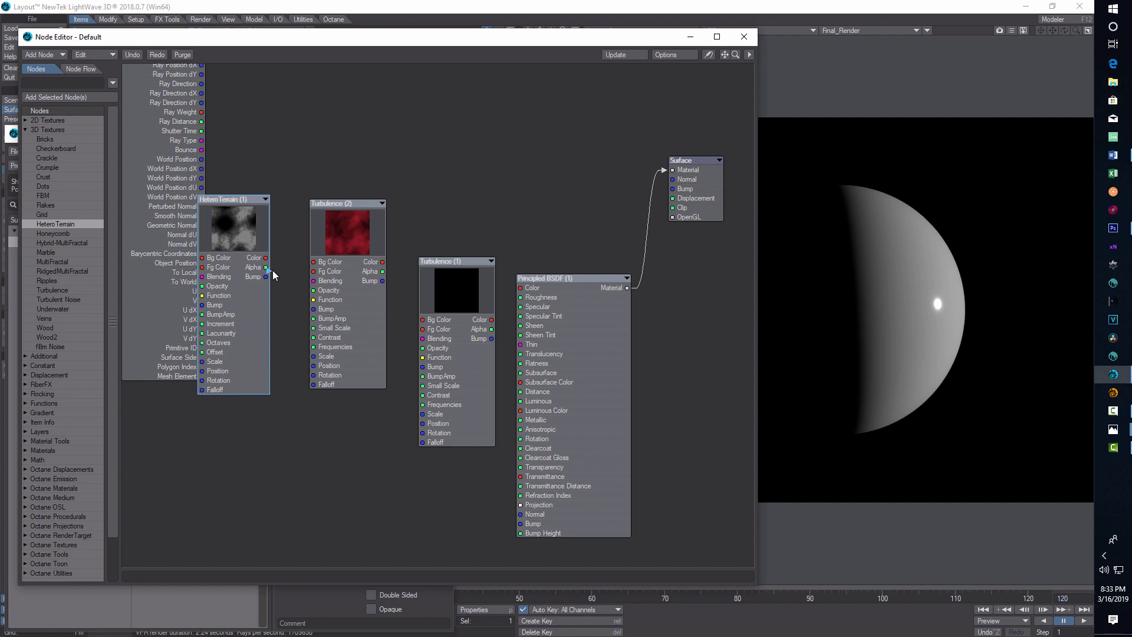
pyautogui.moveTo(272, 270); pyautogui.dragTo(313, 366)
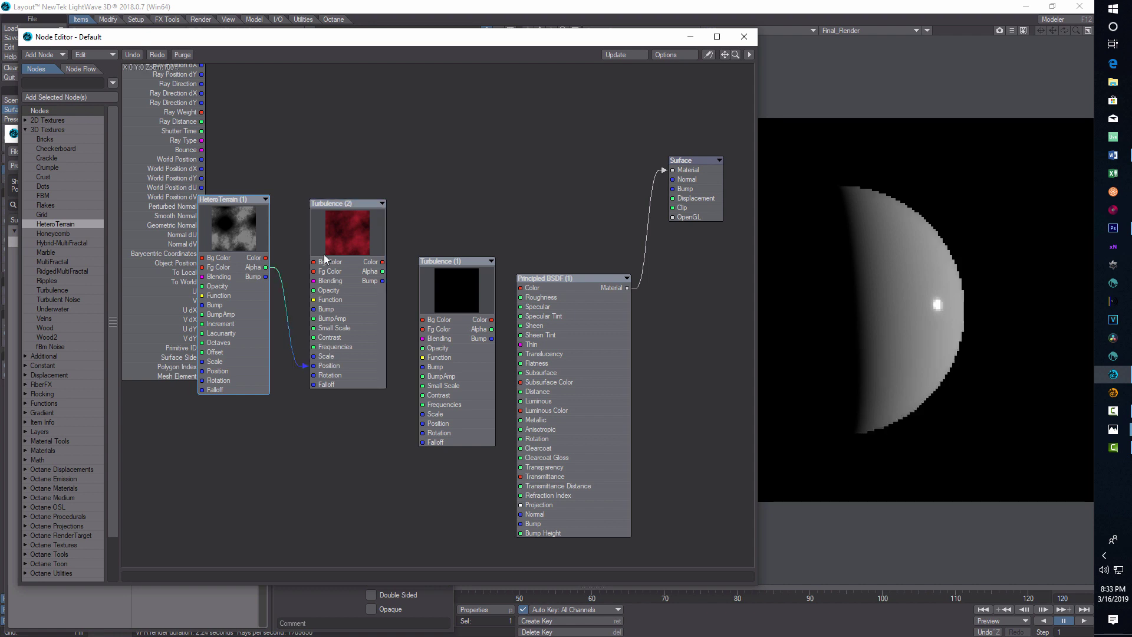
pyautogui.moveTo(342, 239); pyautogui.dragTo(330, 245)
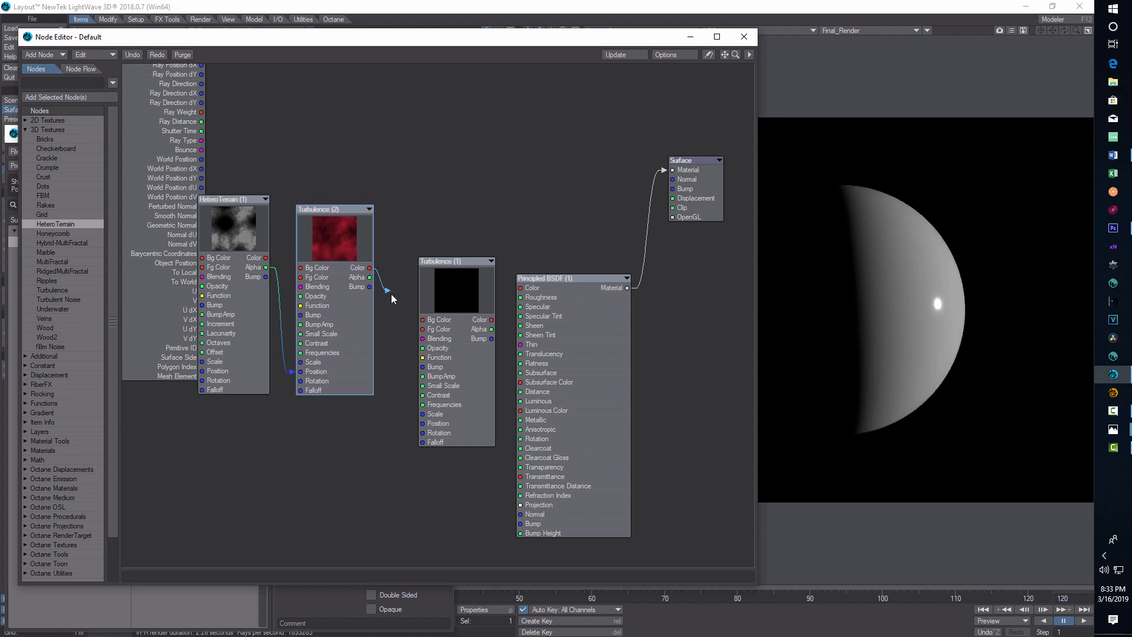
# Wire Turbulence (2) Color into Turbulence (1) Fg Color, and Turbulence (1) Color into Principled BSDF Color.
pyautogui.moveTo(391, 296); pyautogui.dragTo(430, 307)
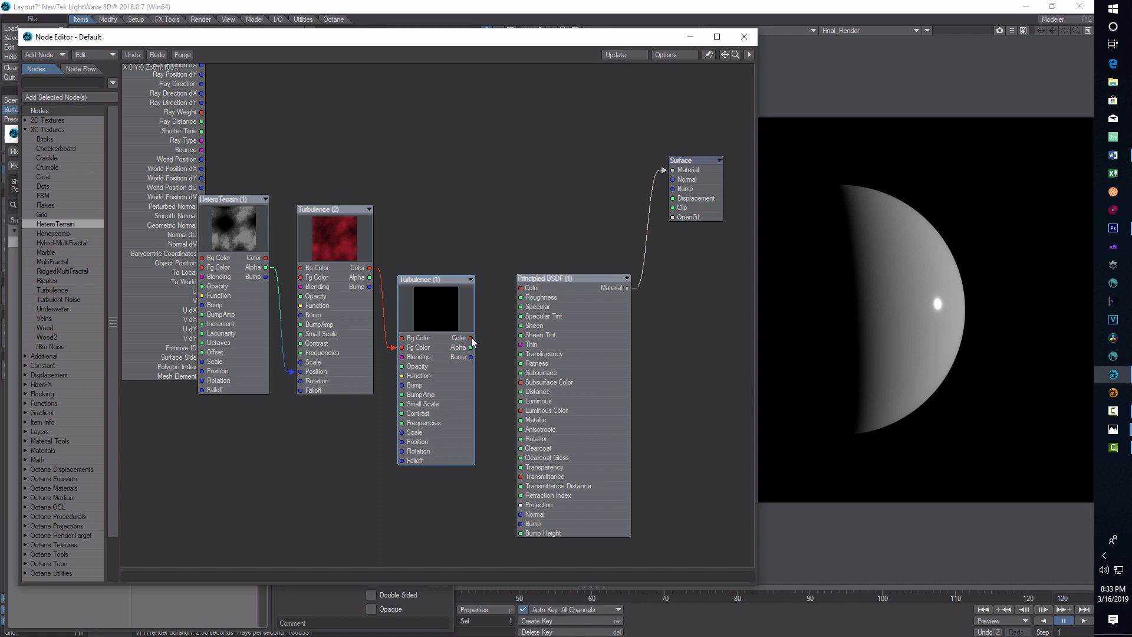
pyautogui.moveTo(470, 339); pyautogui.dragTo(521, 290)
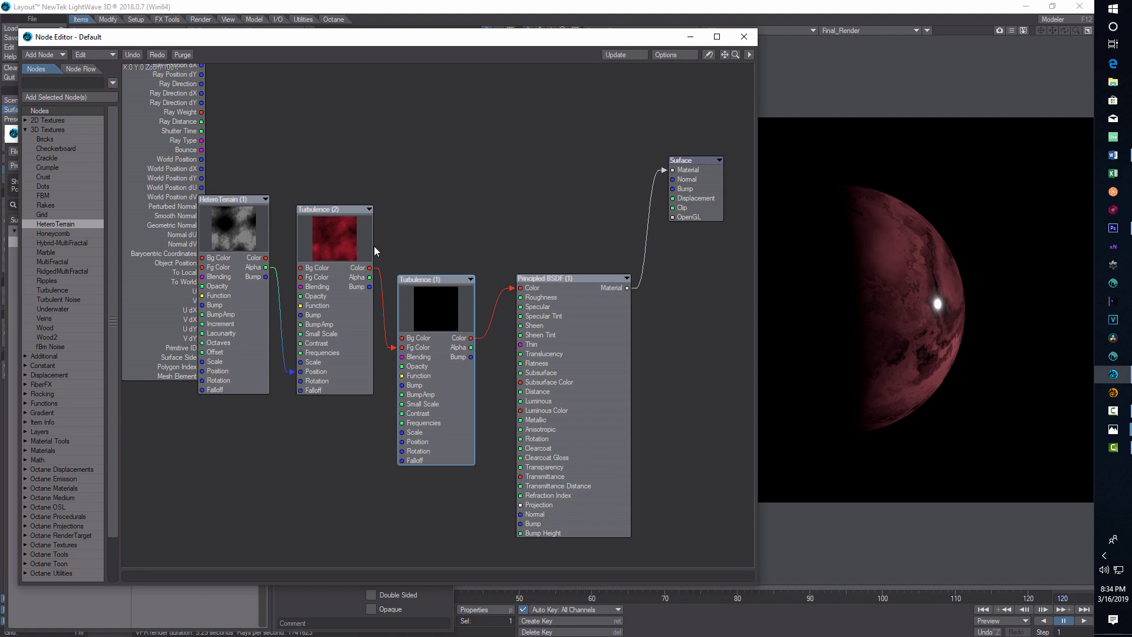
pyautogui.moveTo(336, 236); pyautogui.dragTo(330, 208)
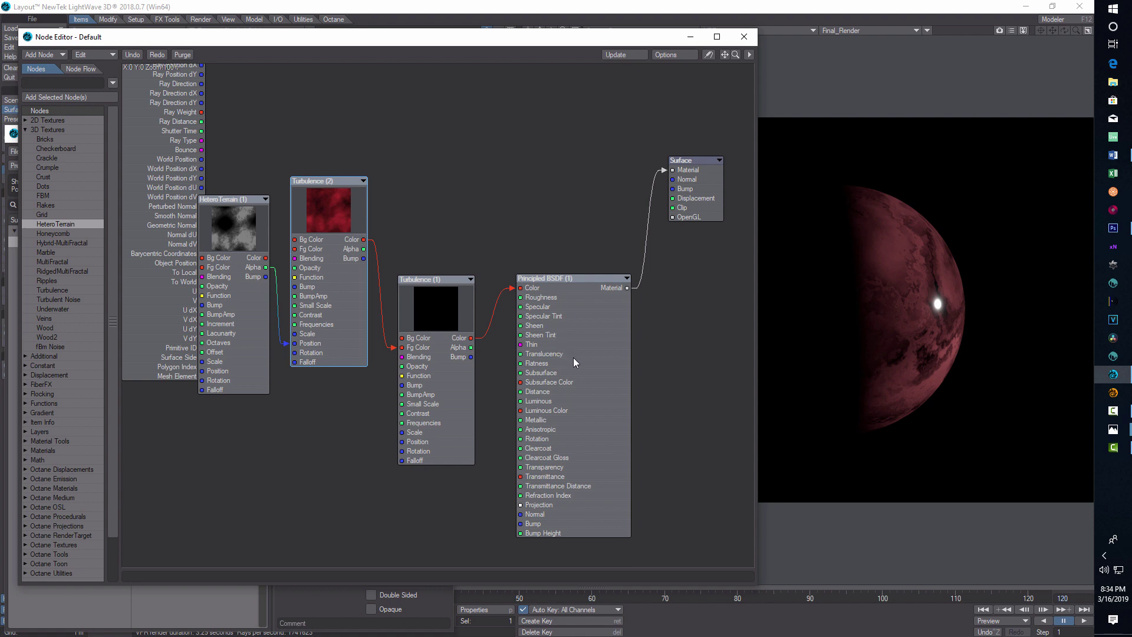
pyautogui.moveTo(578, 361); pyautogui.dragTo(602, 377)
pyautogui.moveTo(450, 376); pyautogui.dragTo(470, 407)
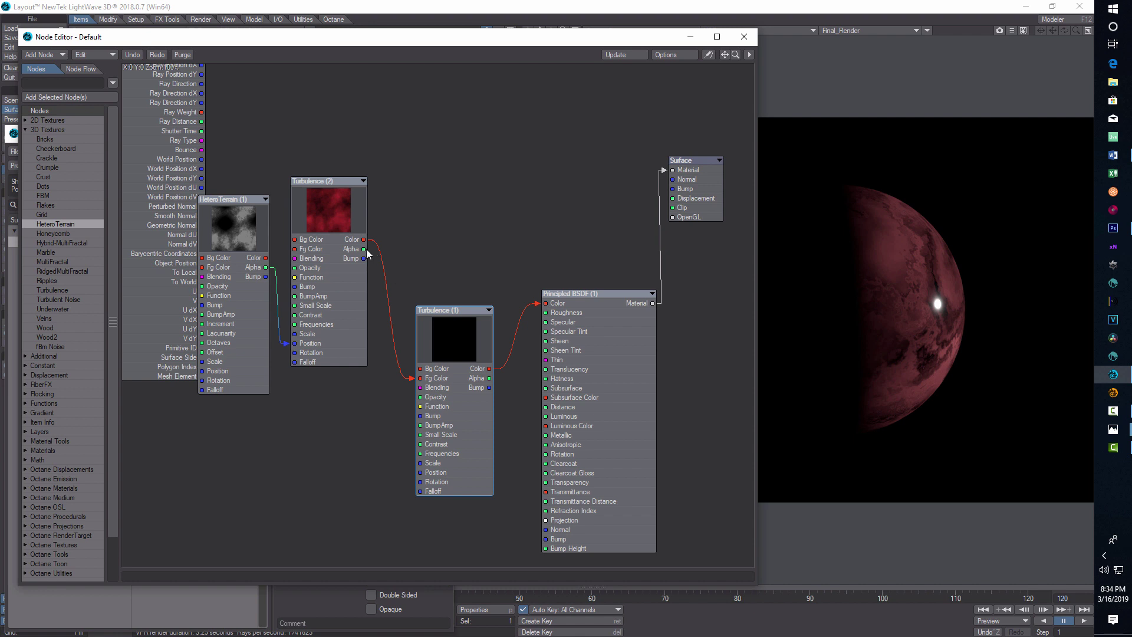
# Connect Turbulence (2) Alpha to the Surface Displacement input and minimize the node editor.
pyautogui.moveTo(366, 251); pyautogui.dragTo(672, 199)
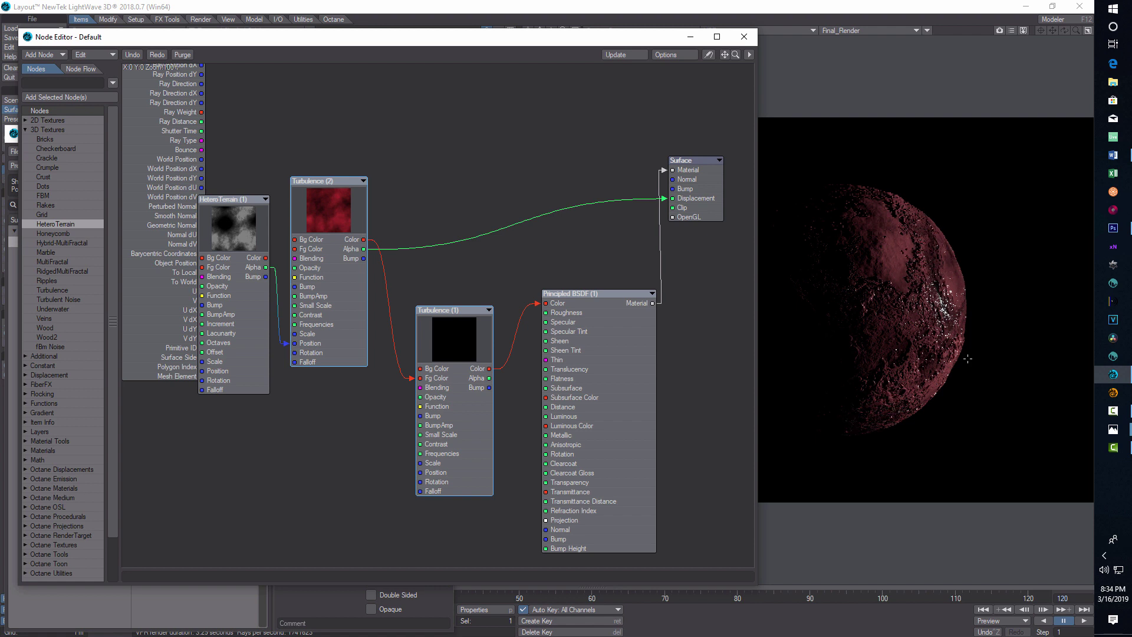
pyautogui.click(690, 36)
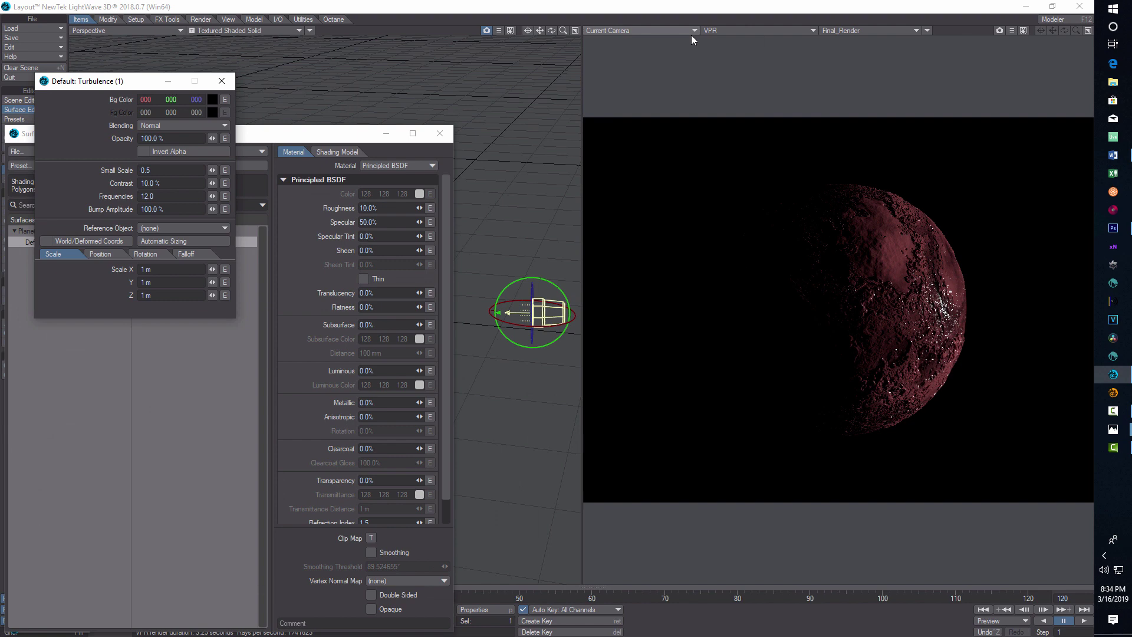
# Set the planet surface's Specular to 0%, then close the node graph and Surface Editor.
pyautogui.click(420, 224)
pyautogui.moveTo(420, 223); pyautogui.dragTo(354, 223)
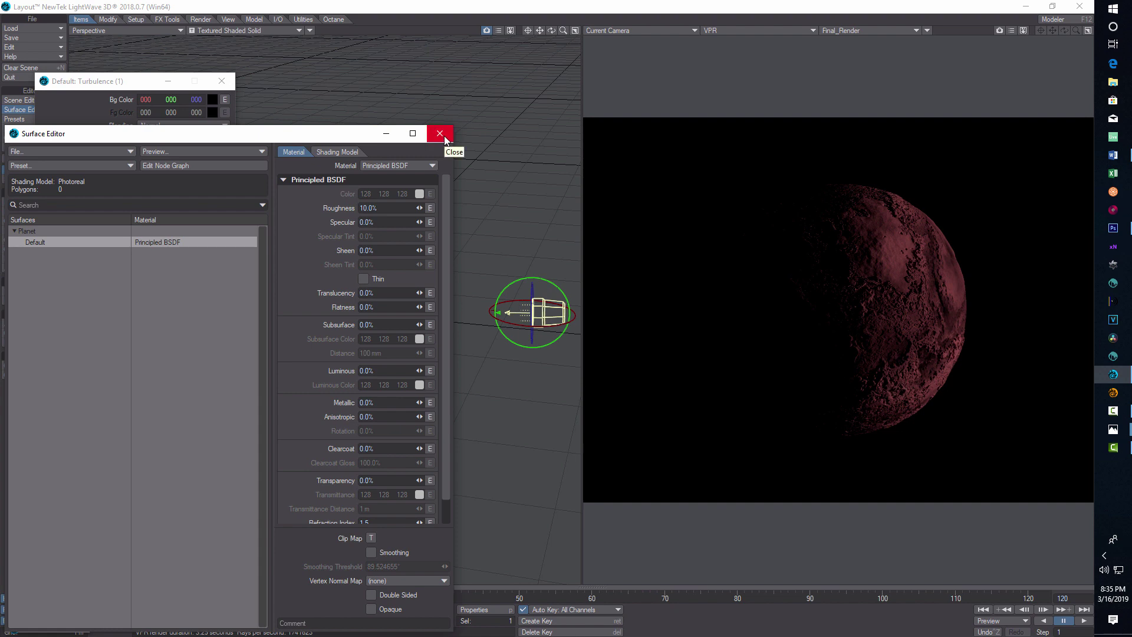
pyautogui.click(167, 168)
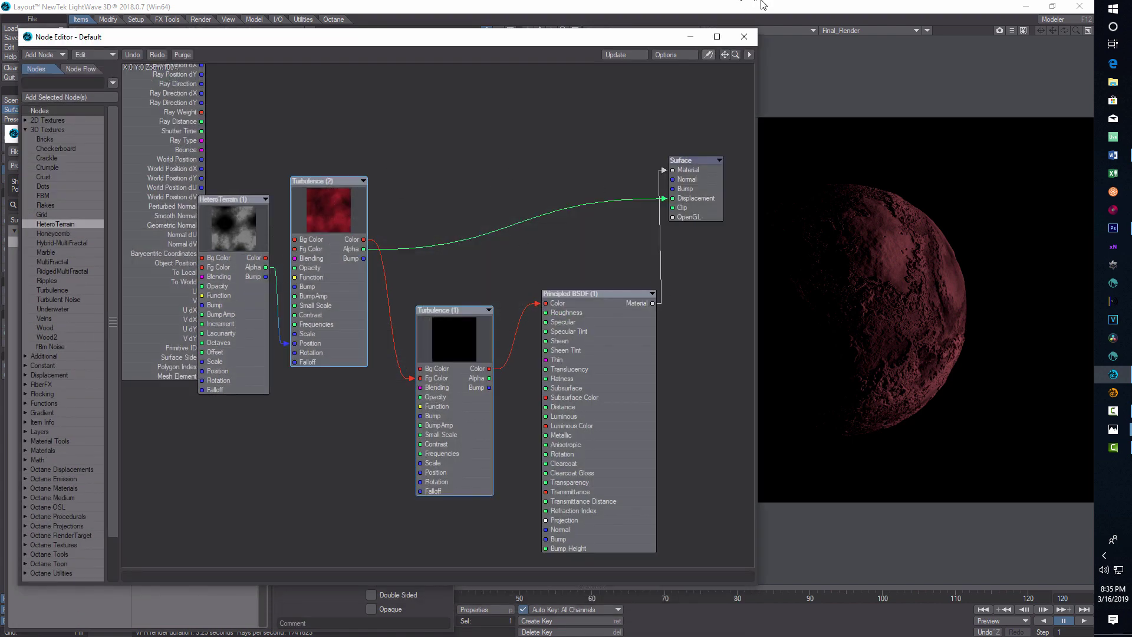
pyautogui.click(744, 37)
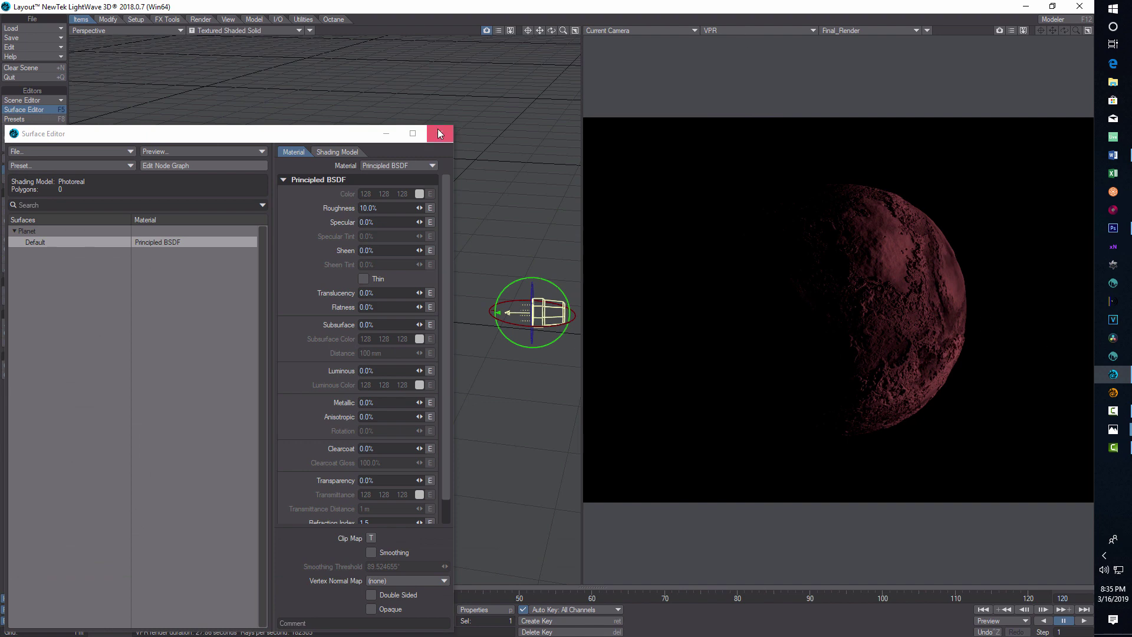
pyautogui.click(437, 129)
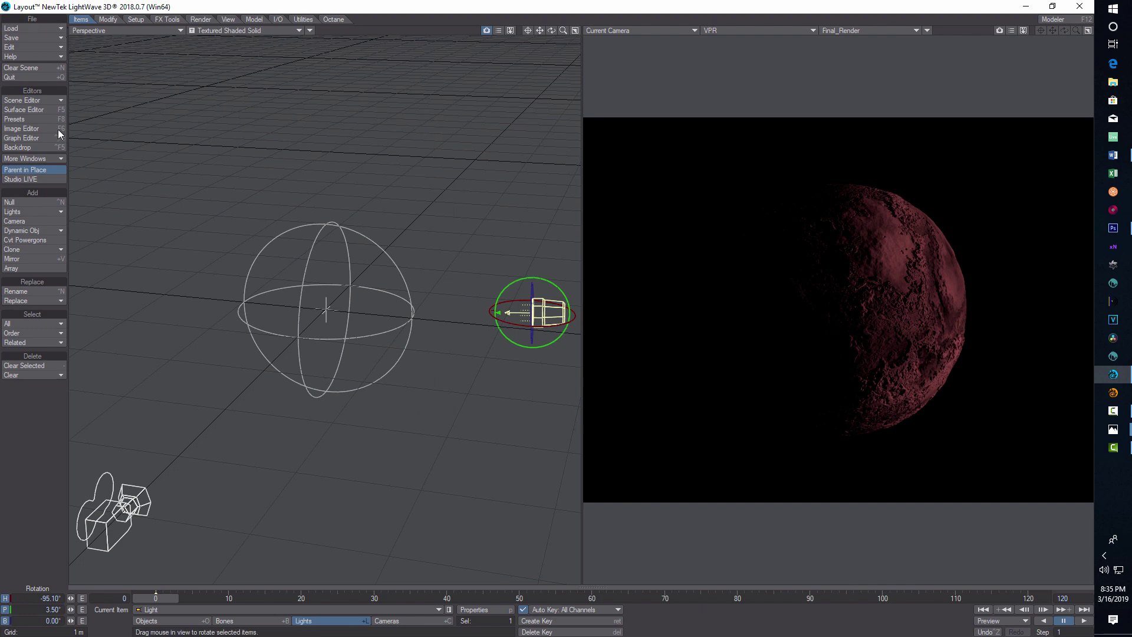
# Add a point light named 'Point' and bring up its Light Properties.
pyautogui.click(46, 212)
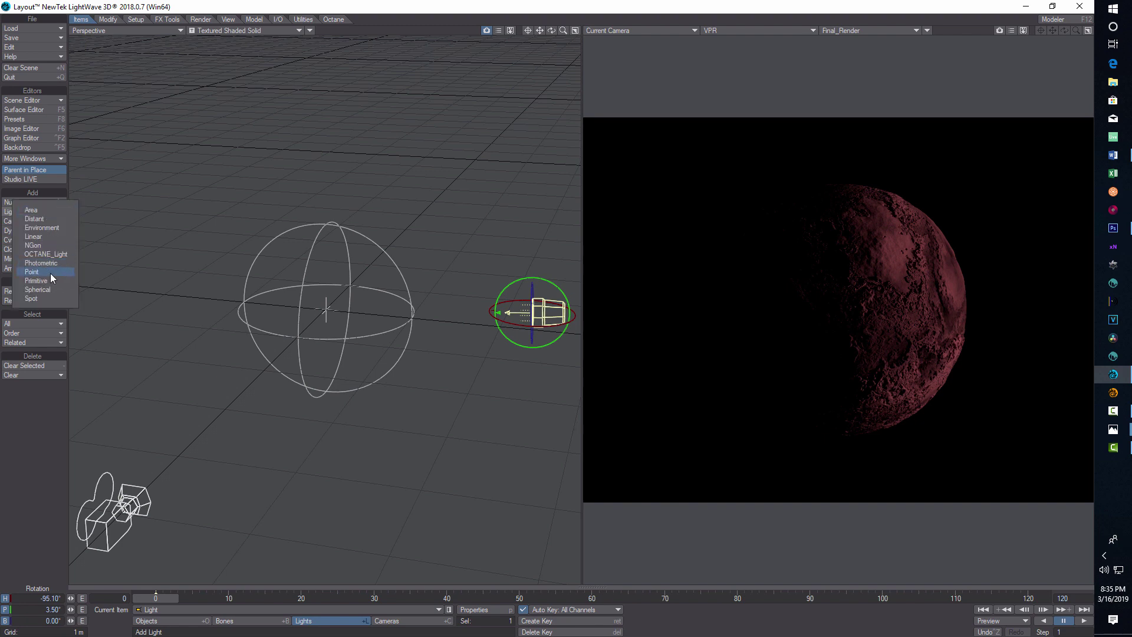
pyautogui.click(50, 273)
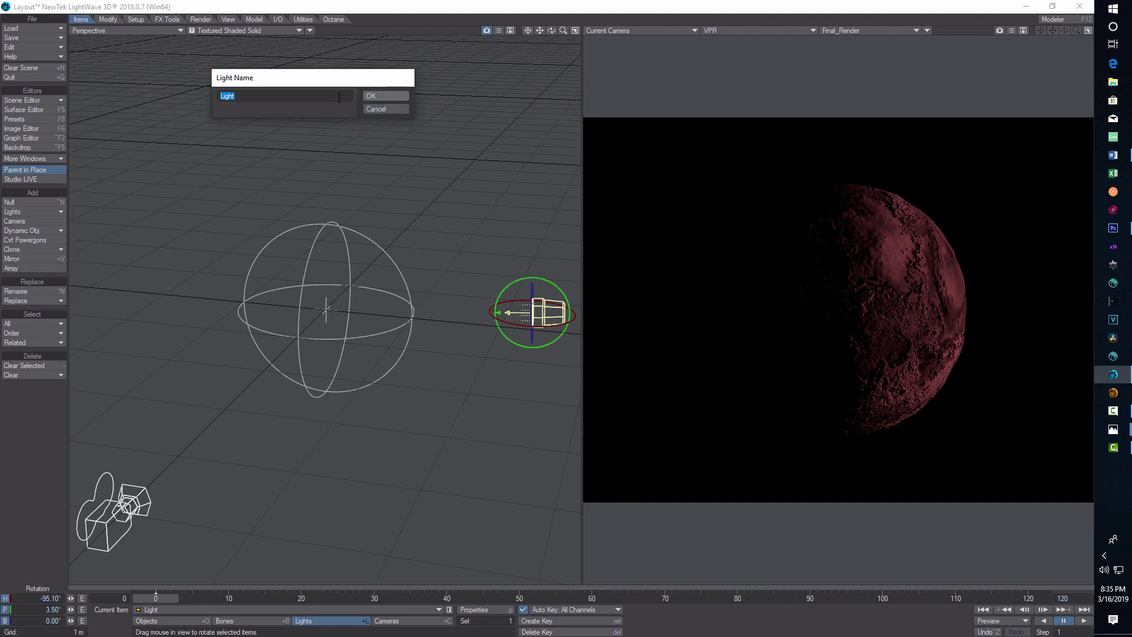
pyautogui.write('Point')
pyautogui.press('Return')
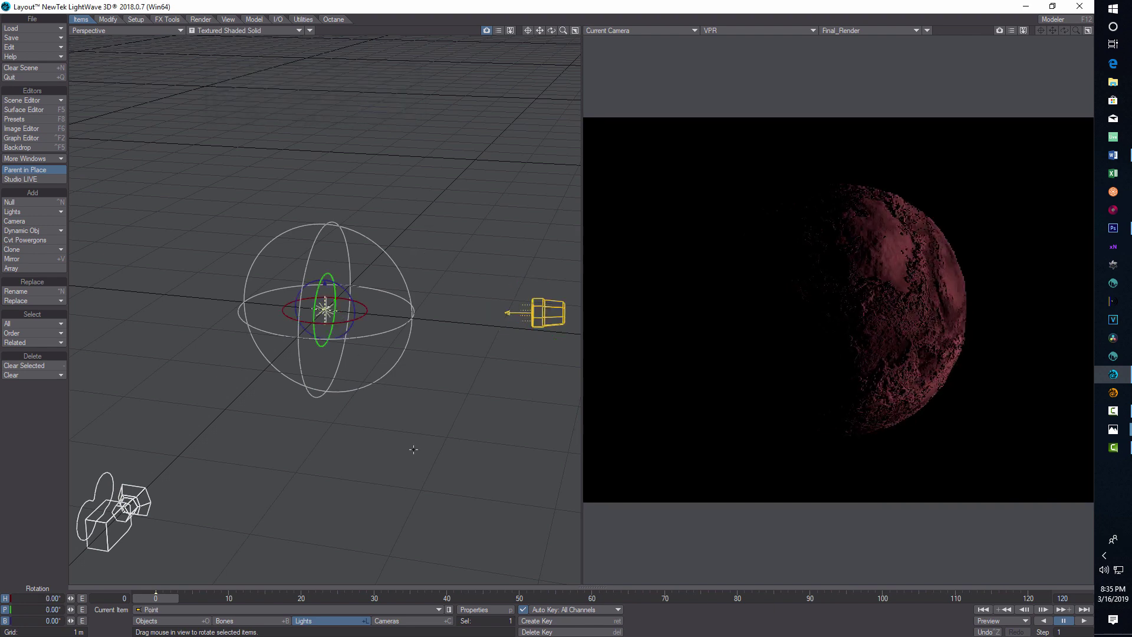
pyautogui.click(481, 610)
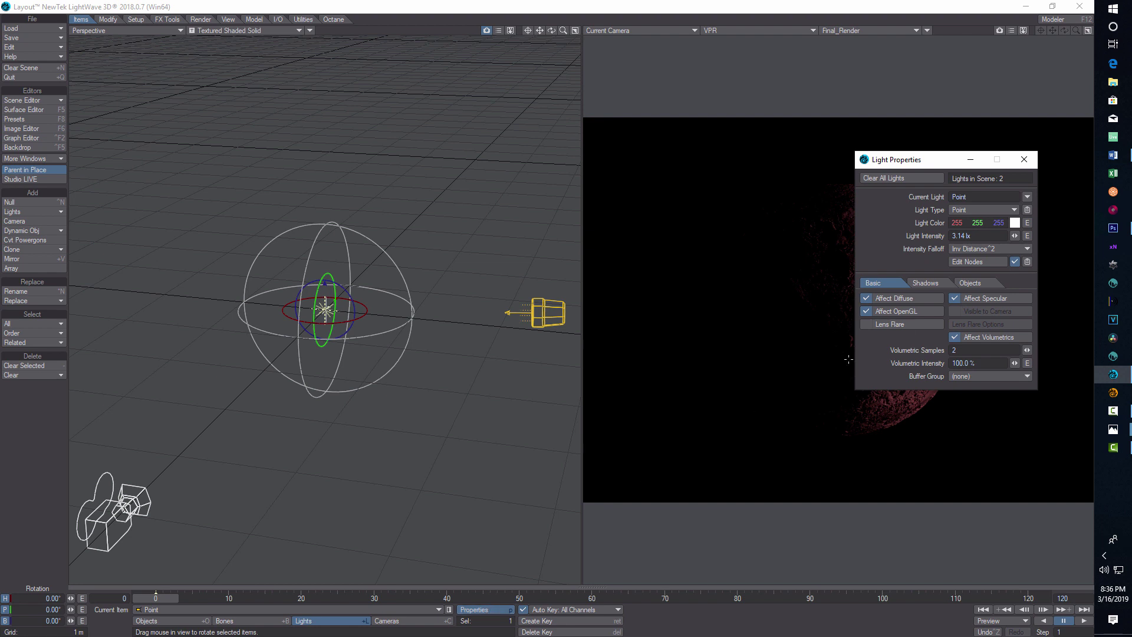
# Switch to moving and slide the point light along X to about 968 mm.
pyautogui.moveTo(934, 162); pyautogui.dragTo(649, 366)
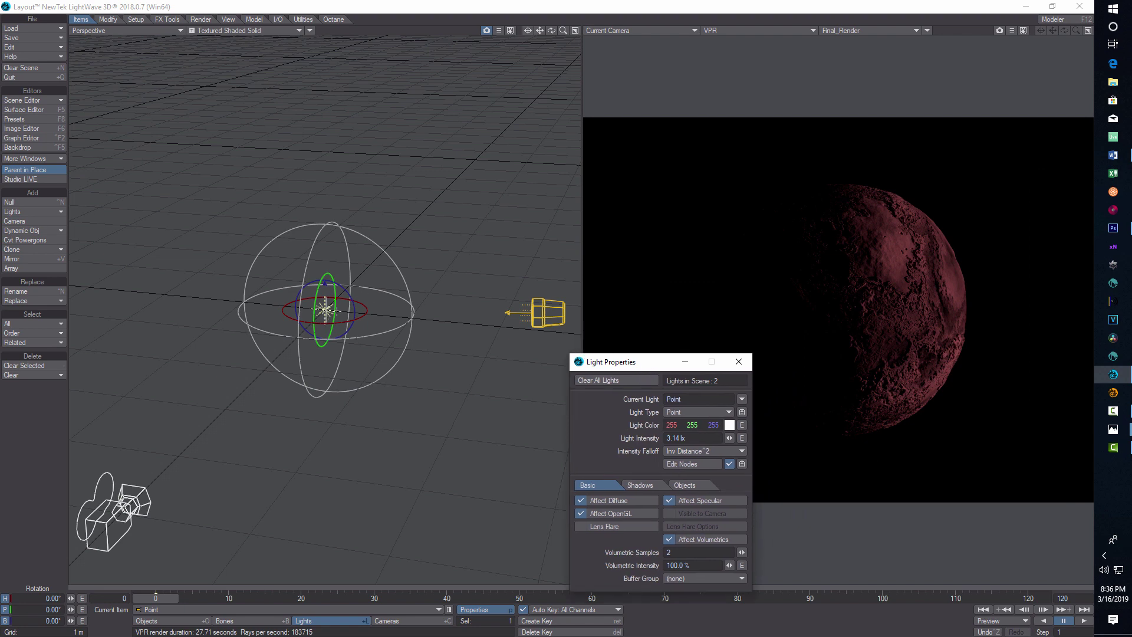
pyautogui.press('t')
pyautogui.moveTo(325, 309); pyautogui.dragTo(422, 319)
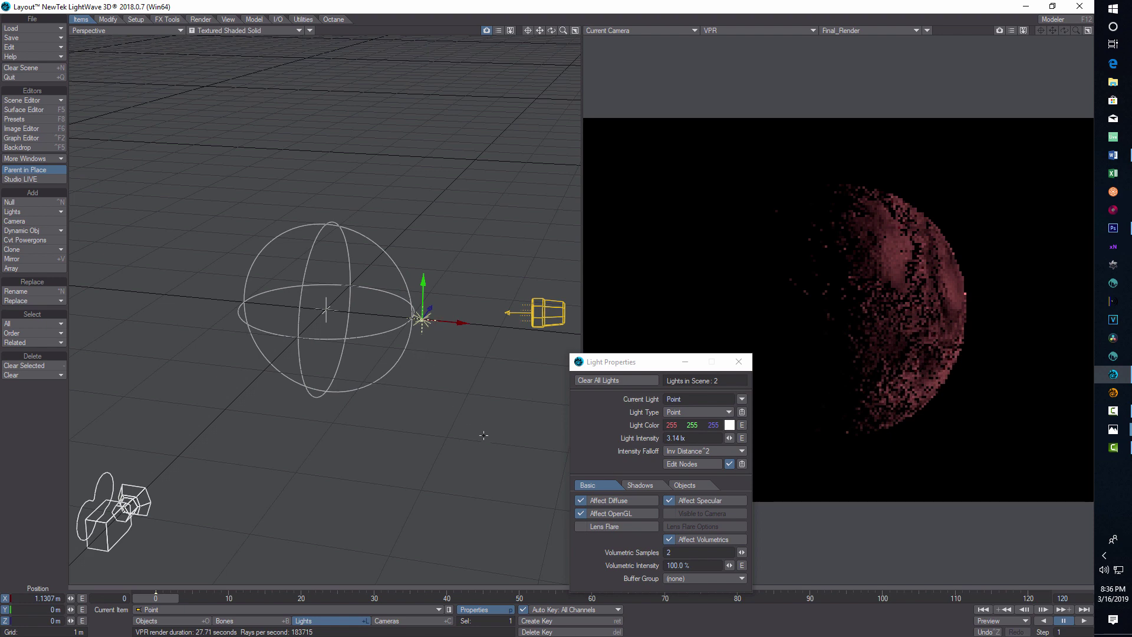
# Set the point light's intensity to 25 lx.
pyautogui.click(700, 437)
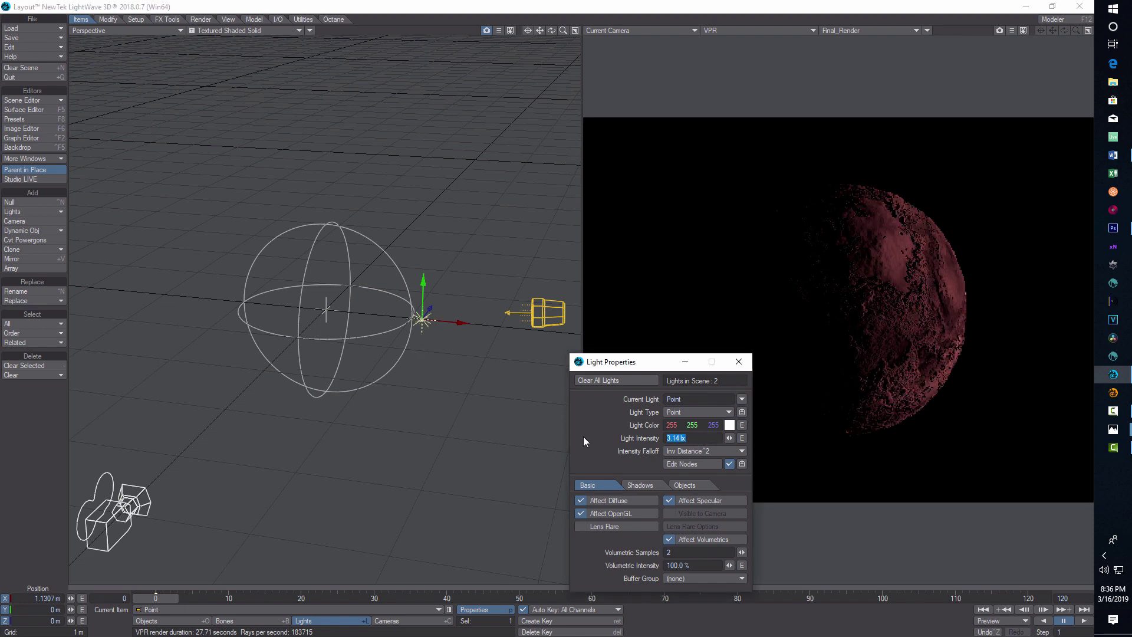
pyautogui.write('25')
pyautogui.press('Return')
# Move the light down, up and left to X 1.0656 m, Y 513.57 mm.
pyautogui.moveTo(422, 318); pyautogui.dragTo(400, 351)
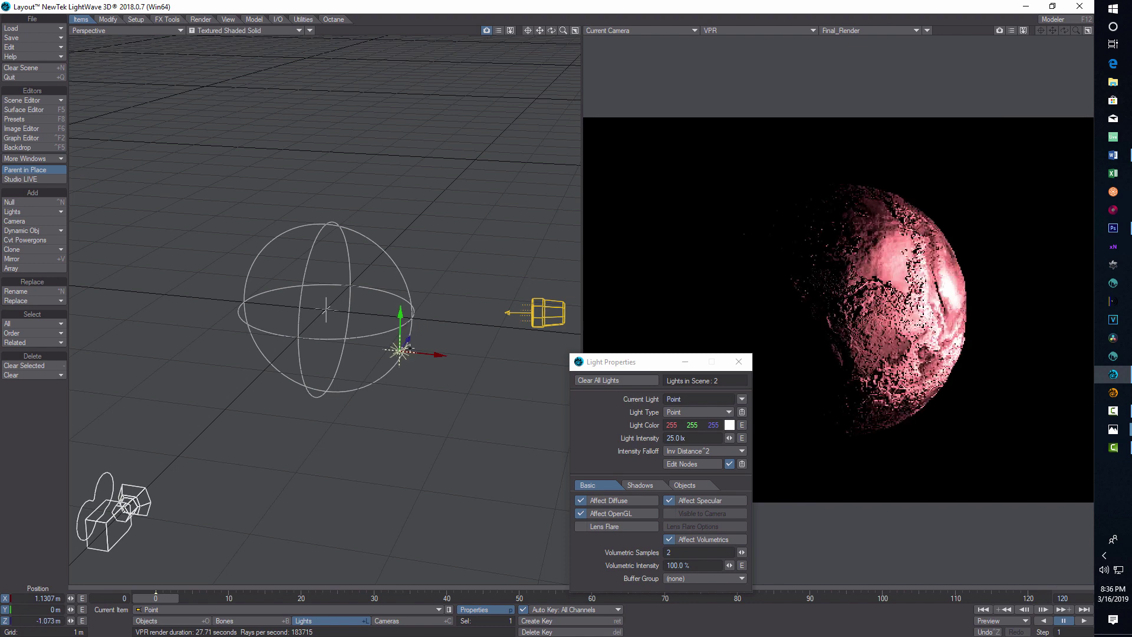
pyautogui.moveTo(400, 315); pyautogui.dragTo(401, 268)
pyautogui.moveTo(439, 306)
pyautogui.mouseDown()
pyautogui.moveTo(362, 299)
pyautogui.moveTo(453, 307)
pyautogui.moveTo(432, 305)
pyautogui.mouseUp()
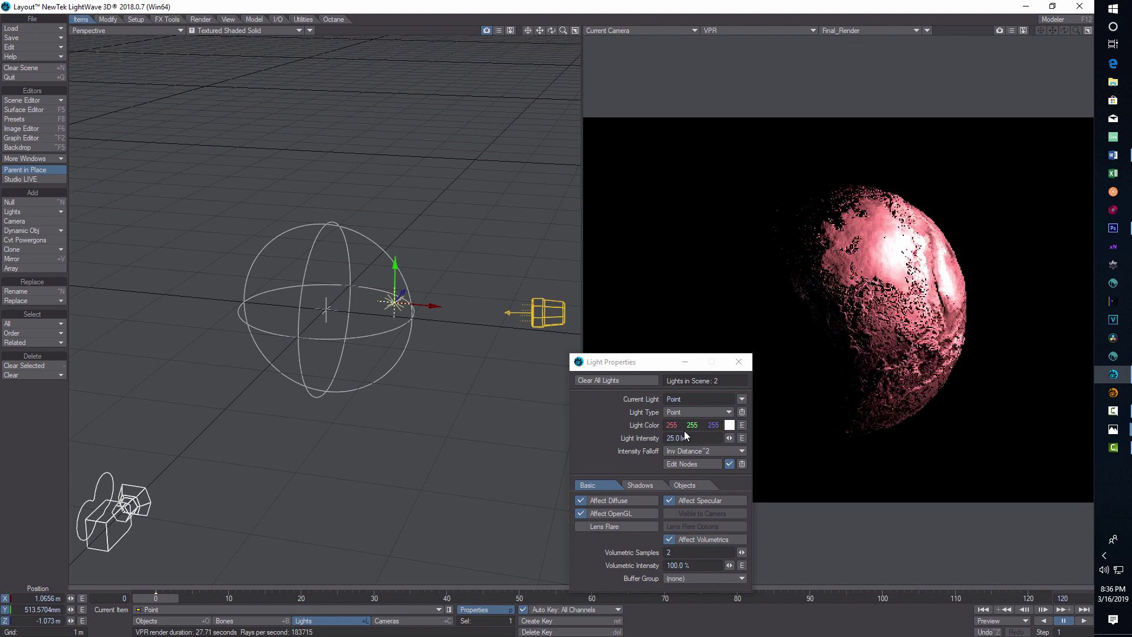
pyautogui.click(717, 440)
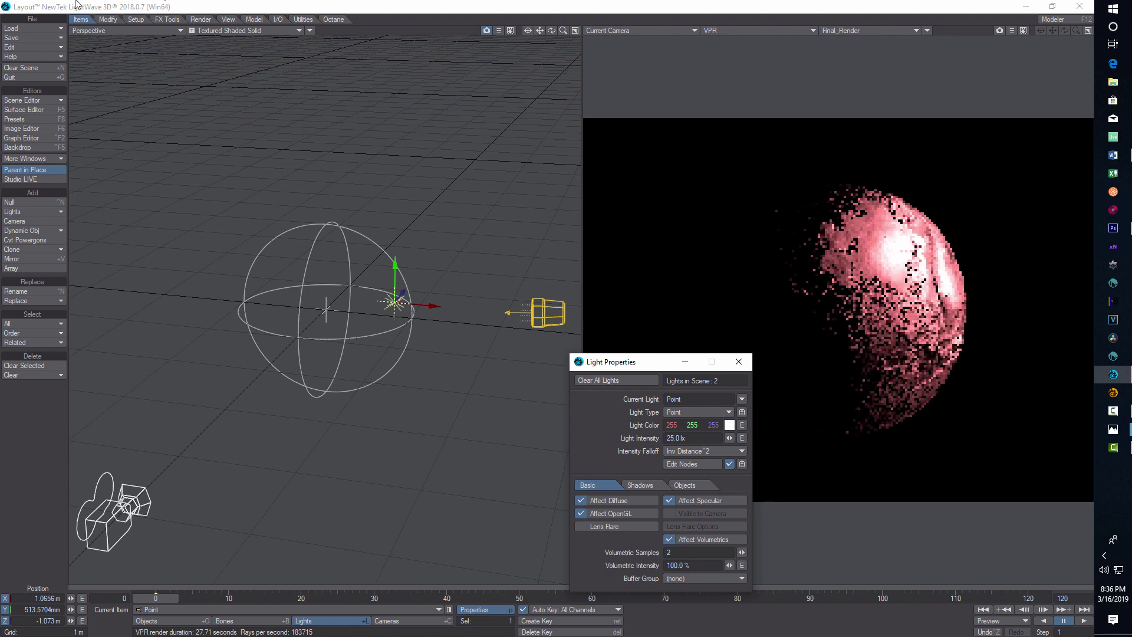
# In Top view, move the light to X 743.36 mm, Z -1.0084 m, then return to Perspective.
pyautogui.click(171, 32)
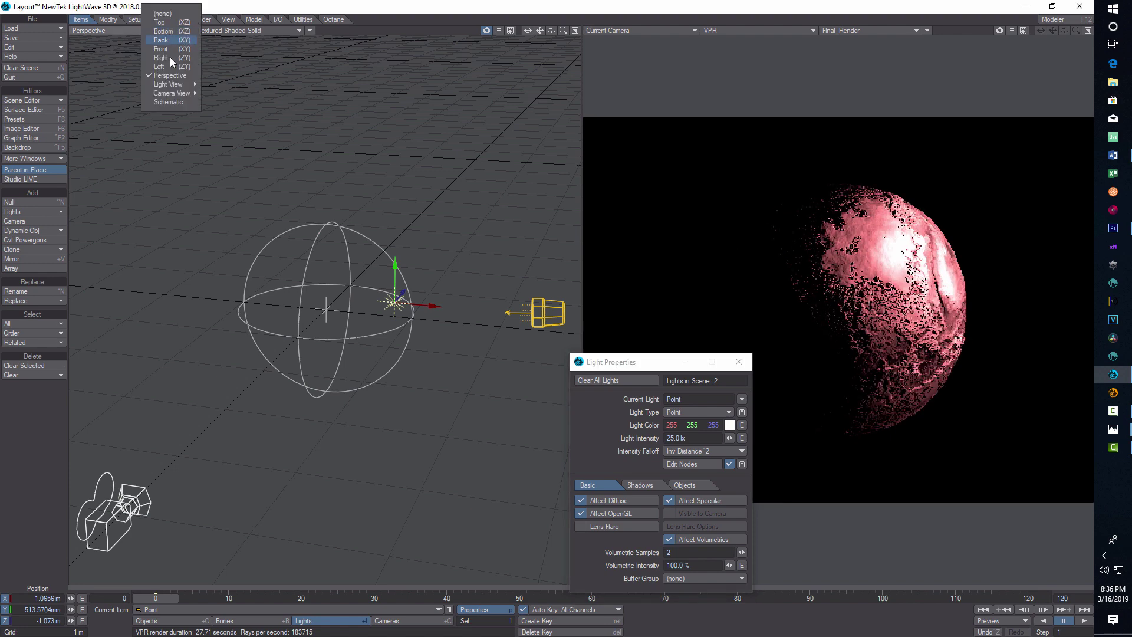
pyautogui.click(167, 23)
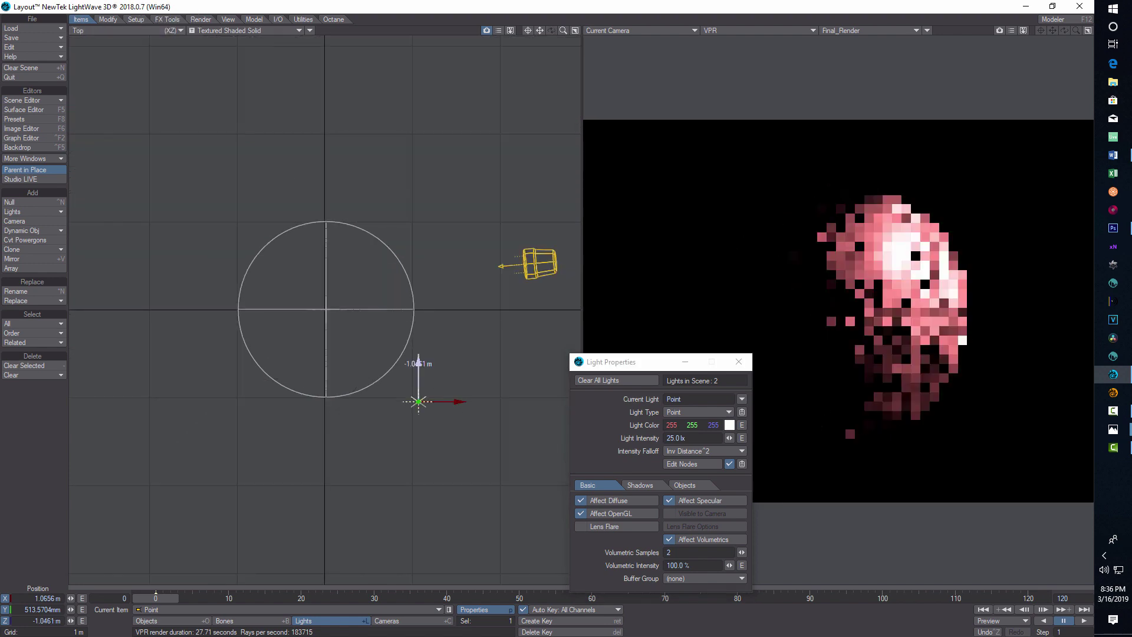
pyautogui.moveTo(419, 402); pyautogui.dragTo(394, 385)
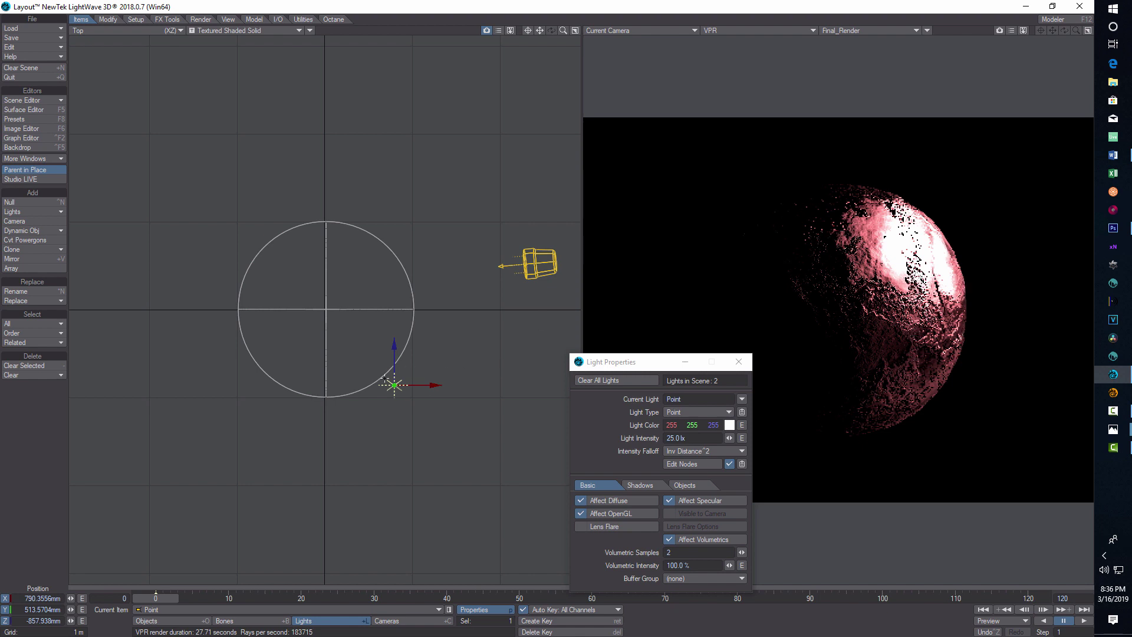
pyautogui.moveTo(384, 377); pyautogui.dragTo(379, 378)
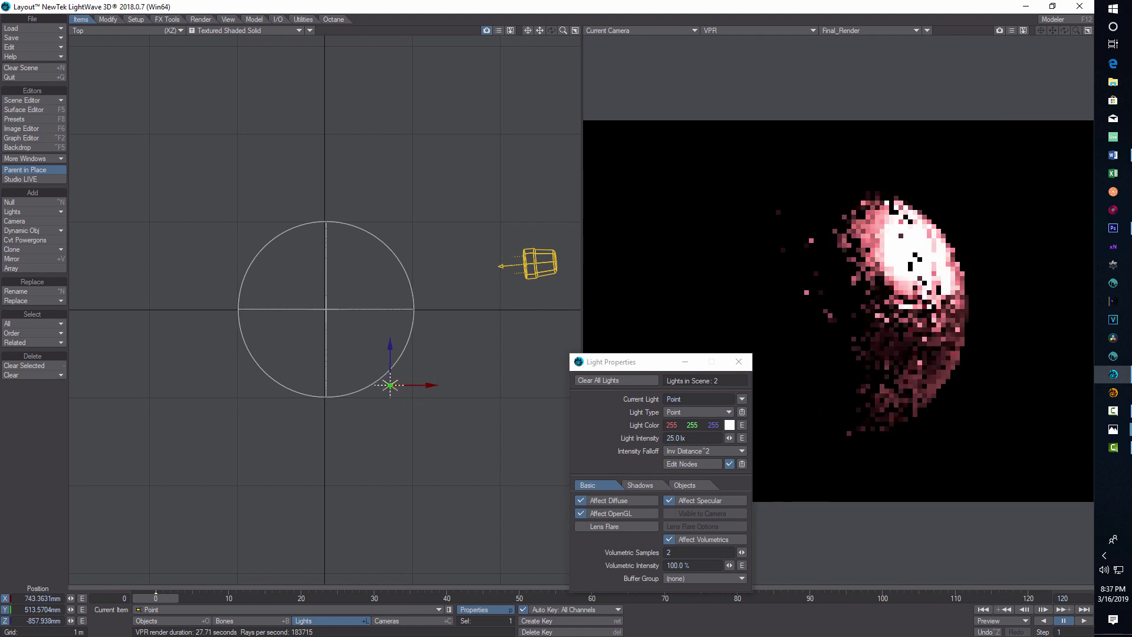
pyautogui.click(179, 30)
pyautogui.click(185, 81)
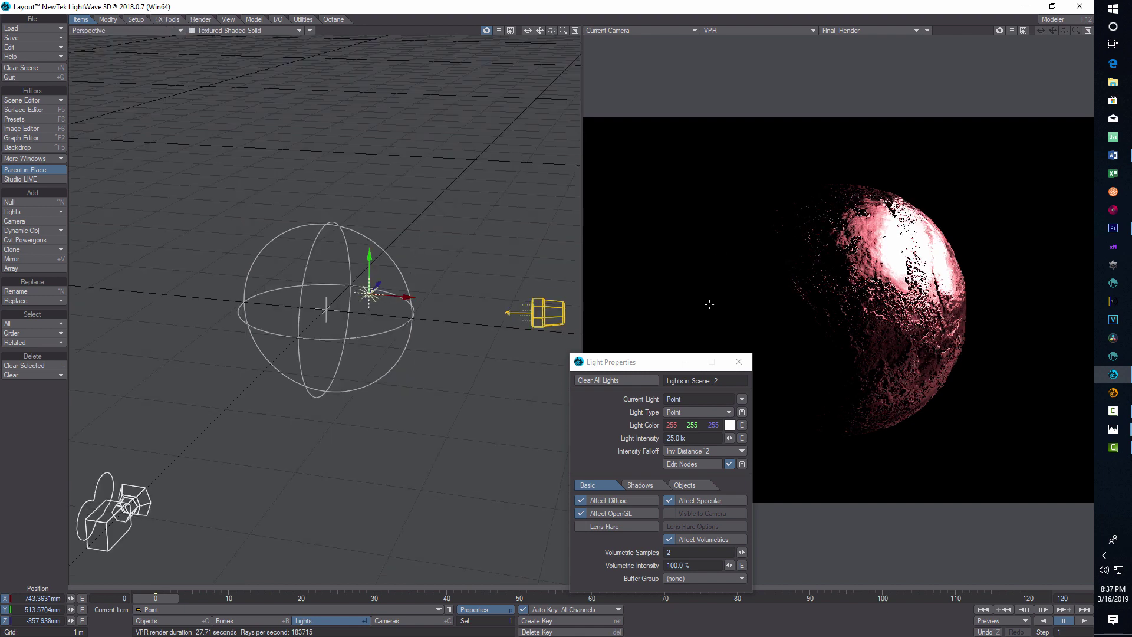
pyautogui.moveTo(377, 284); pyautogui.dragTo(373, 289)
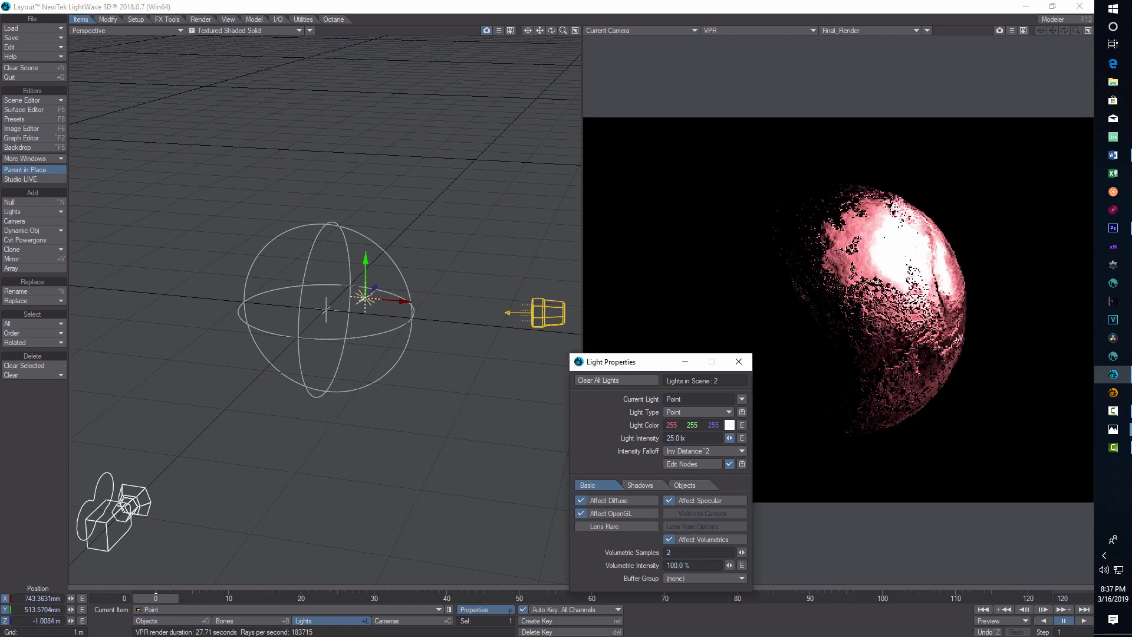
# Lower the point light's intensity to 10 lx.
pyautogui.moveTo(729, 437); pyautogui.dragTo(728, 438)
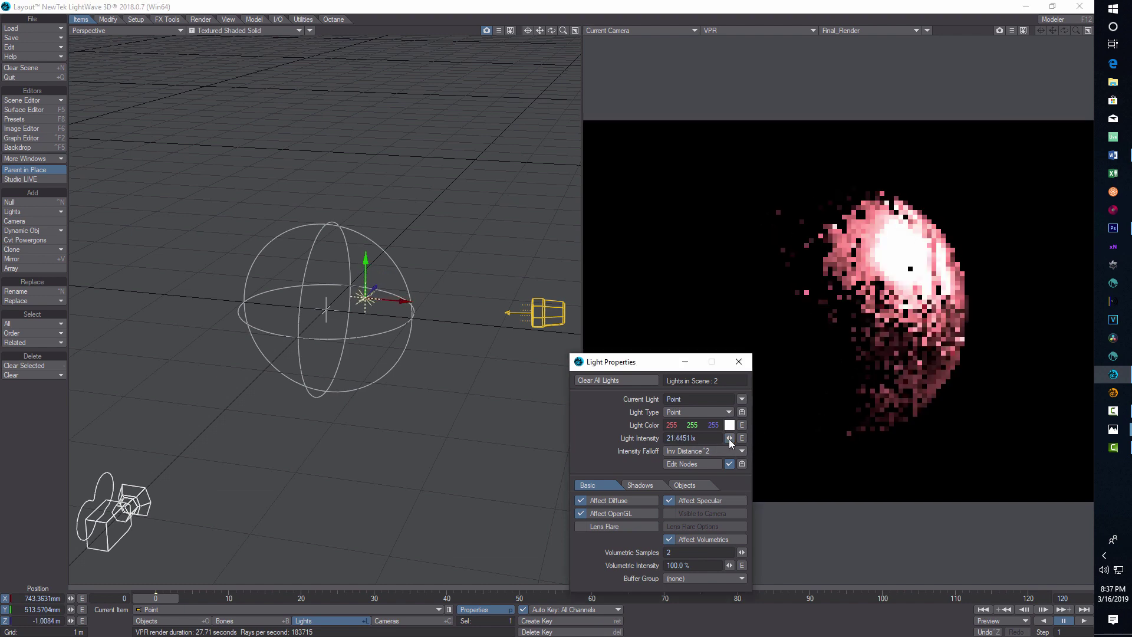
pyautogui.click(709, 440)
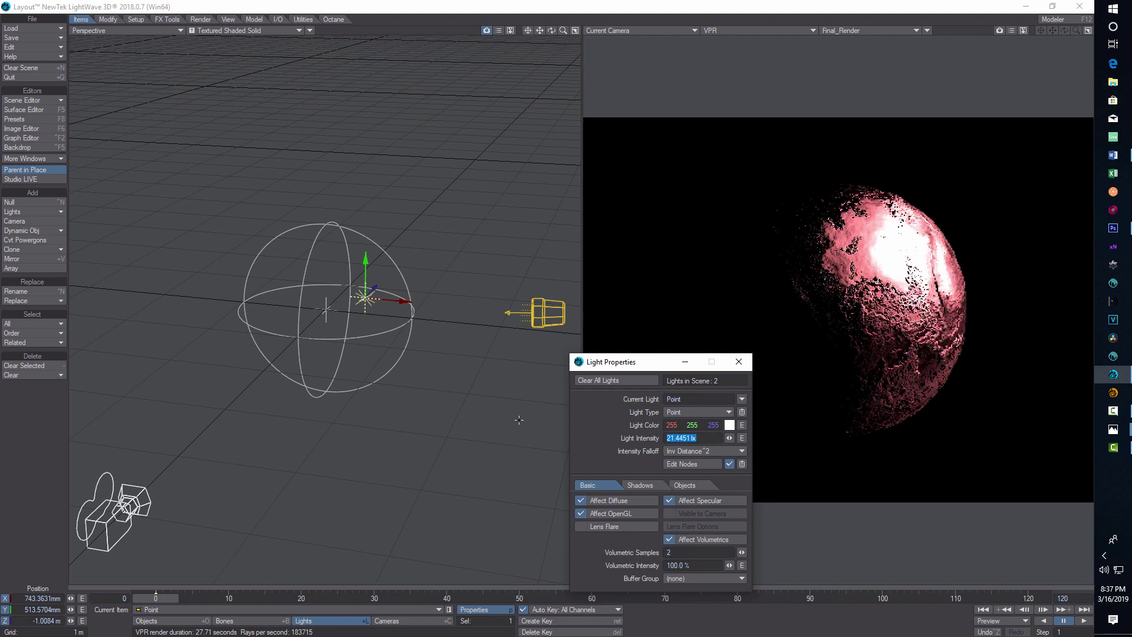
pyautogui.write('10')
pyautogui.press('Return')
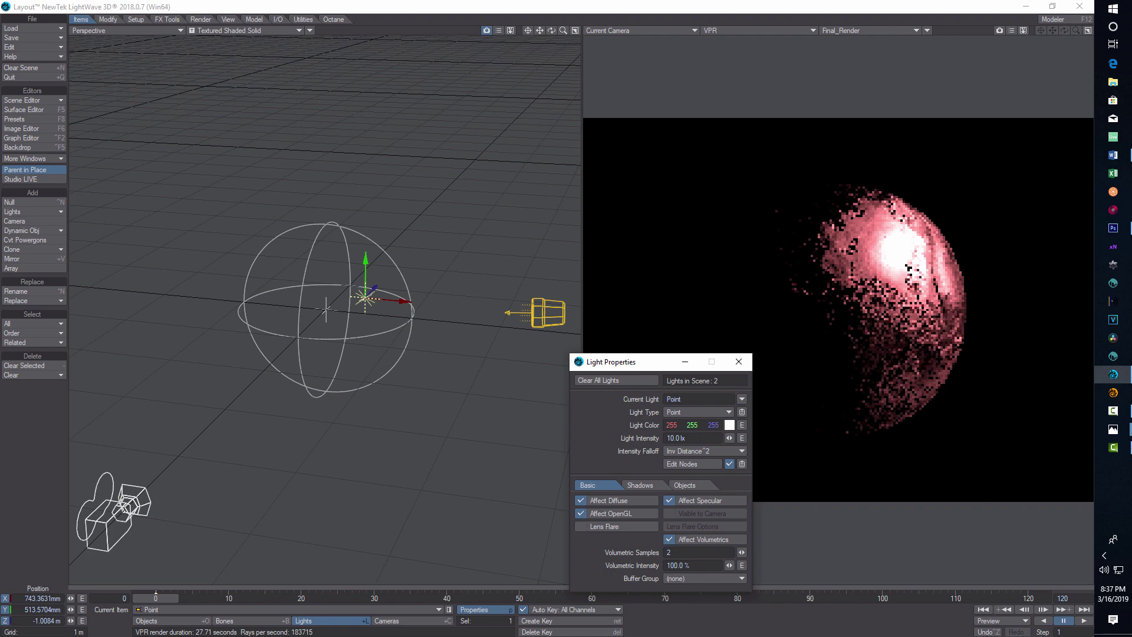
# Tint the point light dark red (64, 0, 0) and dim it to 4.935 lx.
pyautogui.click(730, 426)
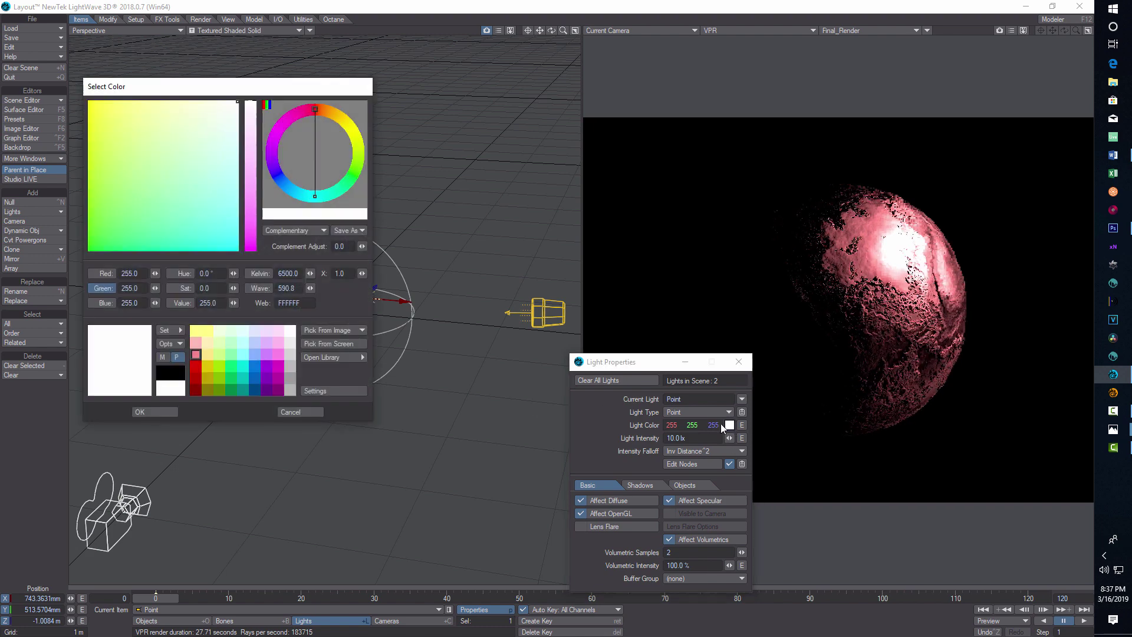
pyautogui.click(195, 378)
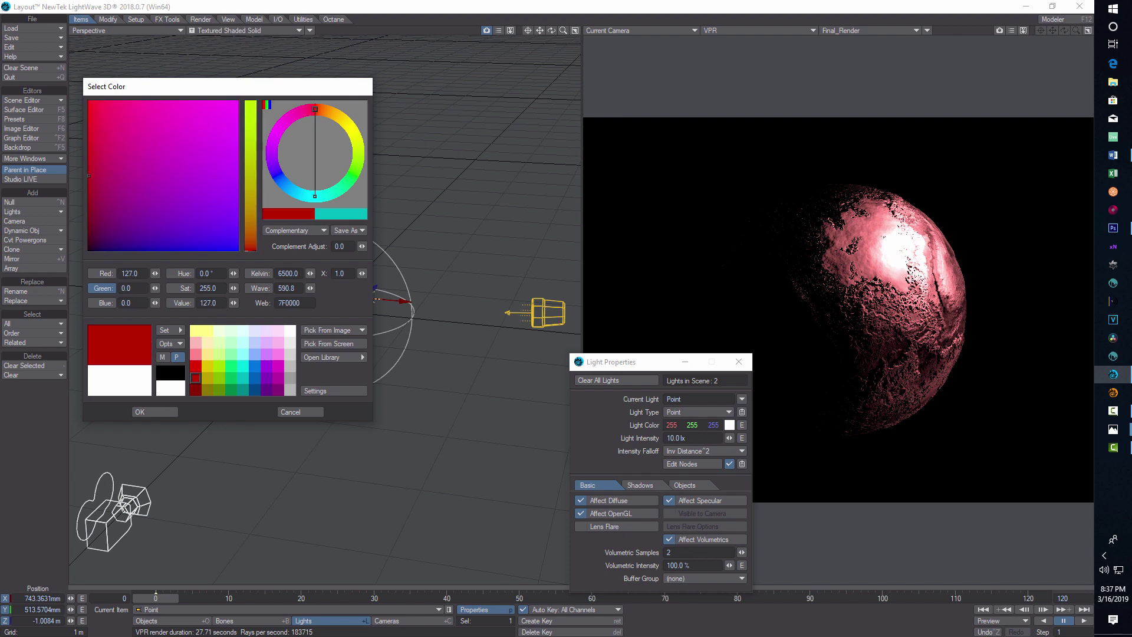
pyautogui.click(195, 390)
pyautogui.click(151, 412)
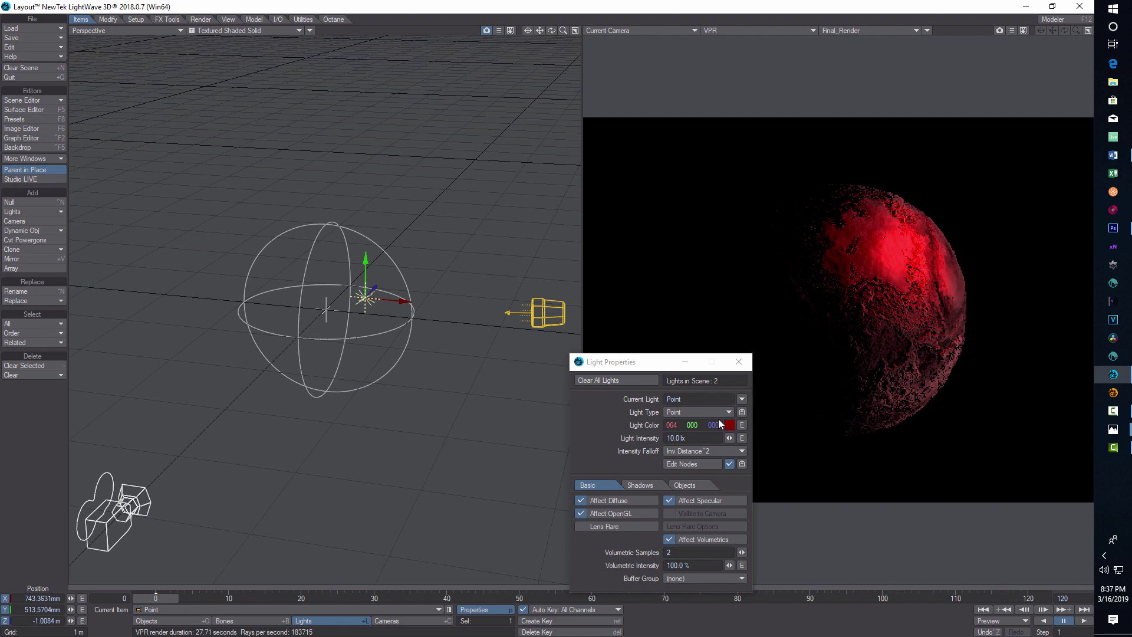
pyautogui.moveTo(729, 437)
pyautogui.mouseDown()
pyautogui.moveTo(709, 438)
pyautogui.moveTo(720, 440)
pyautogui.mouseUp()
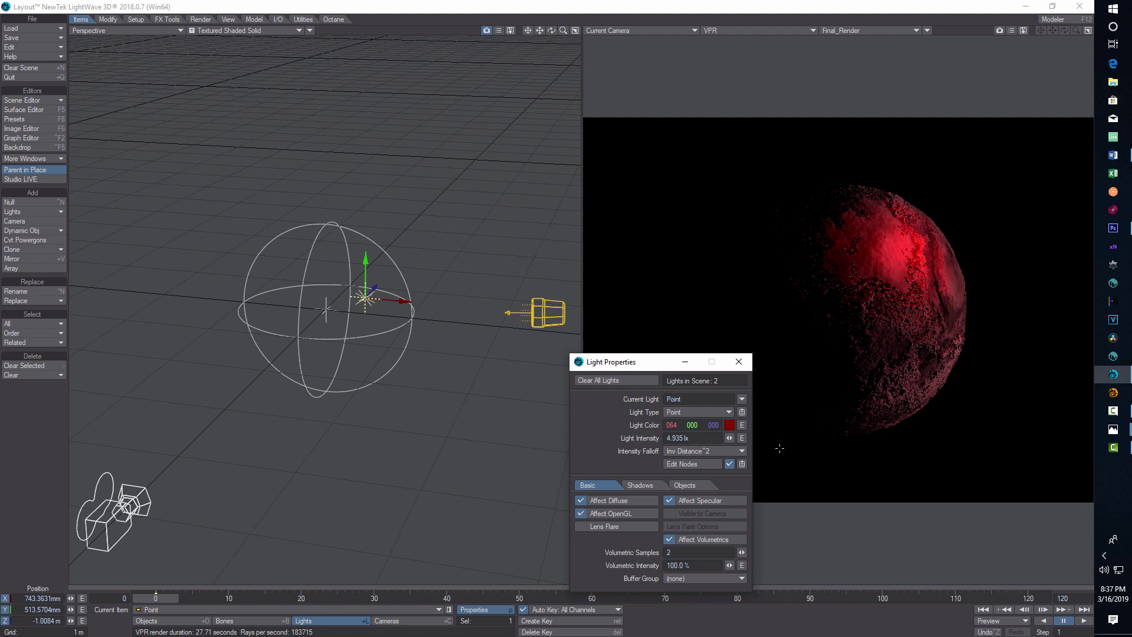
pyautogui.click(729, 424)
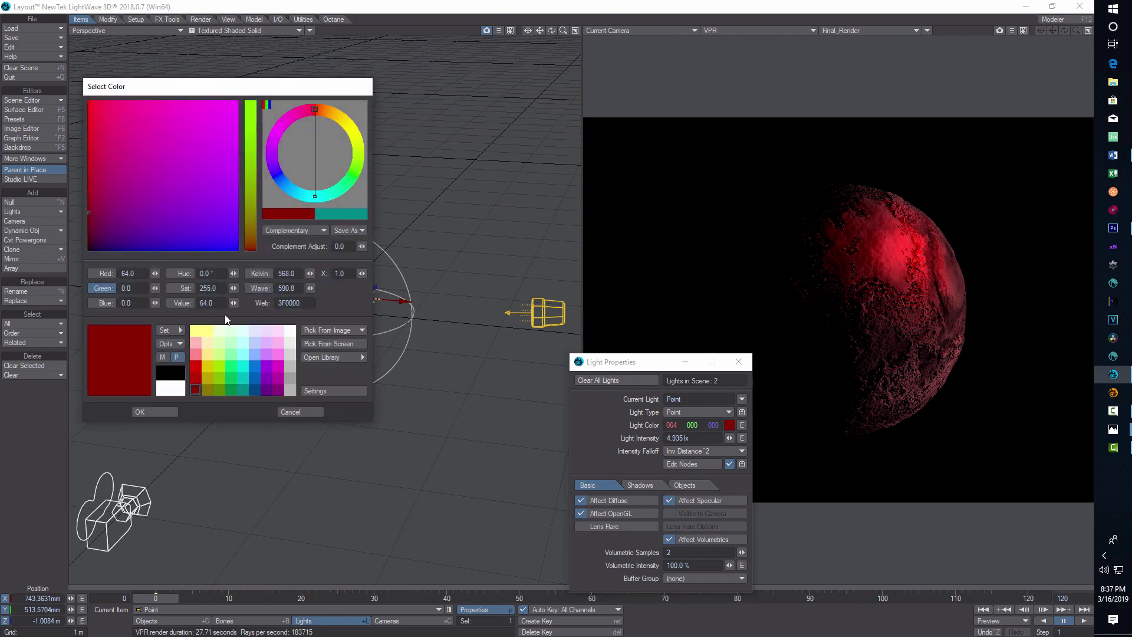
# Make the light yellow-orange (191, 143, 0) and dim it to 3.19 lx.
pyautogui.click(211, 366)
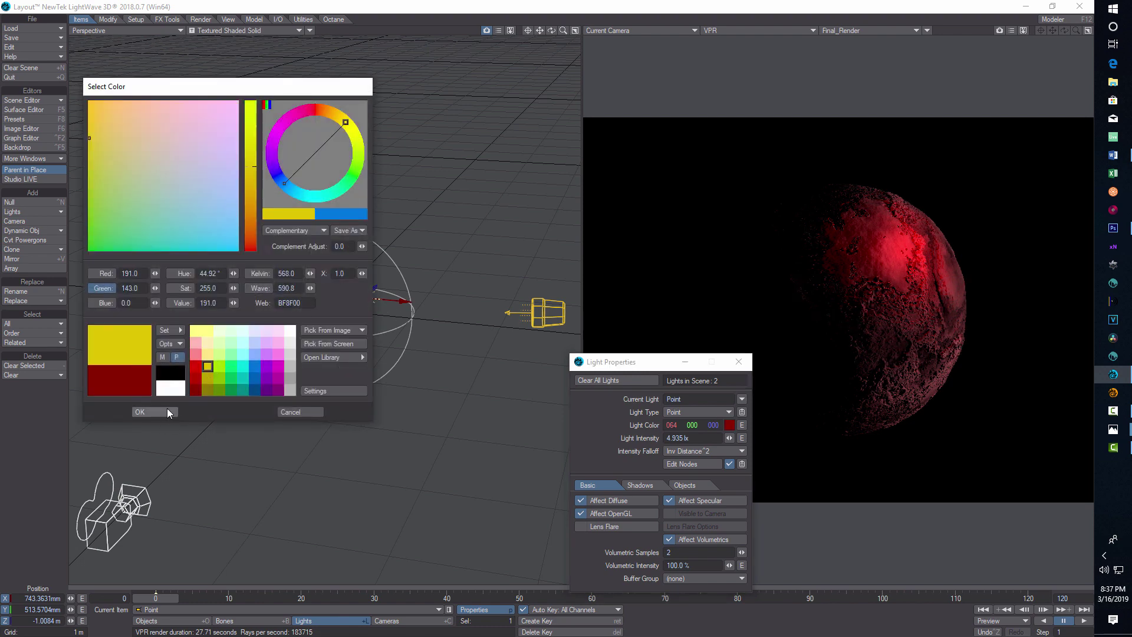
pyautogui.click(167, 408)
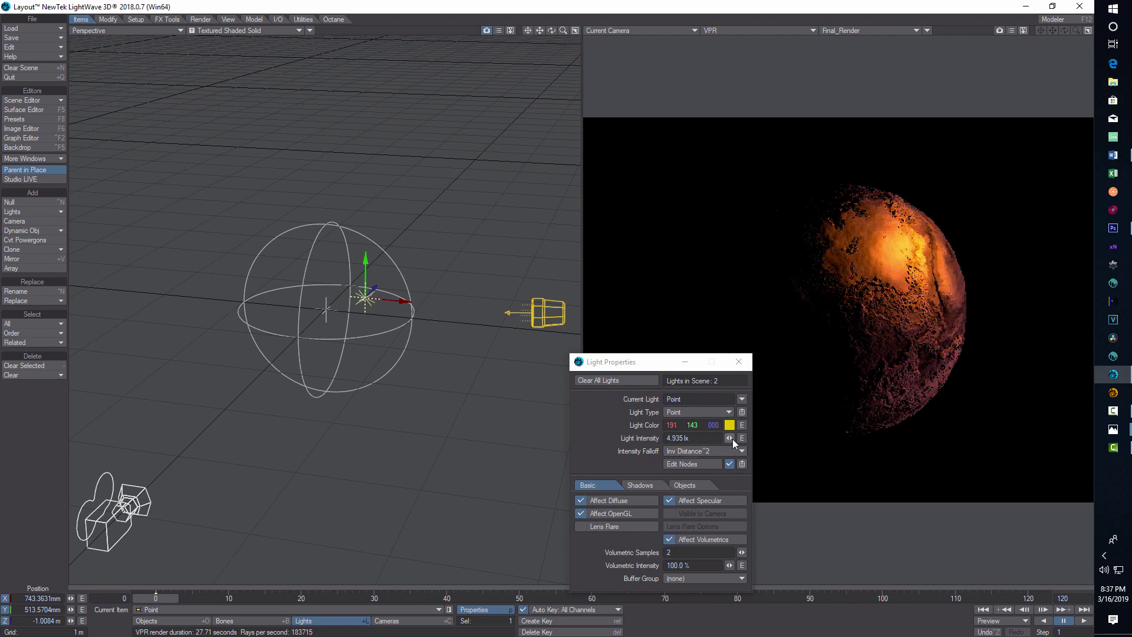
pyautogui.moveTo(731, 437); pyautogui.dragTo(711, 437)
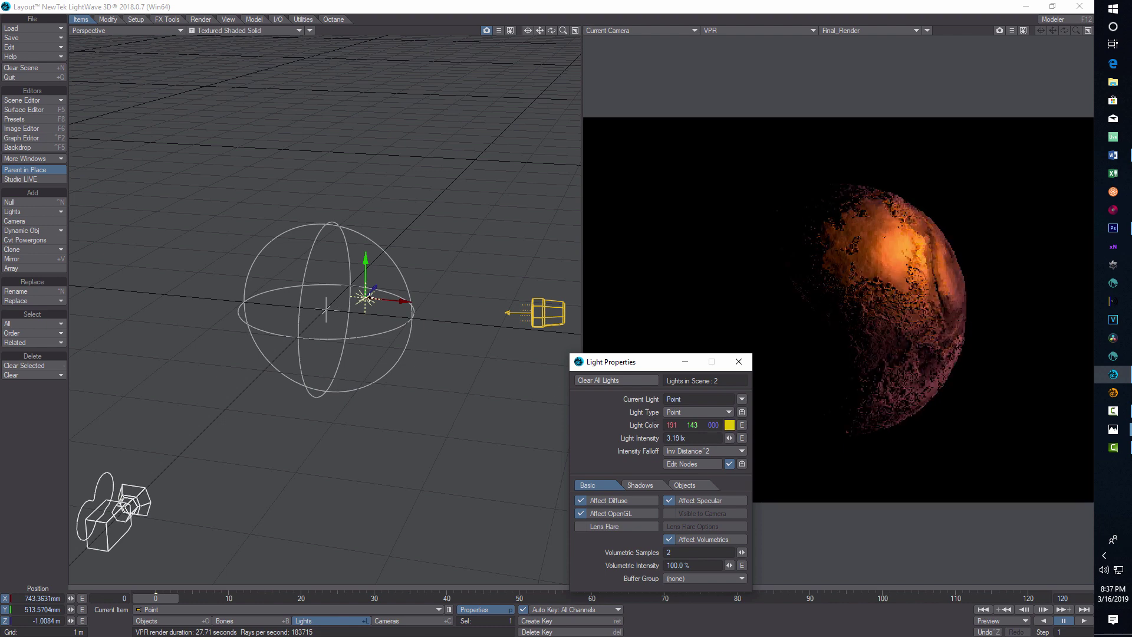
pyautogui.click(175, 29)
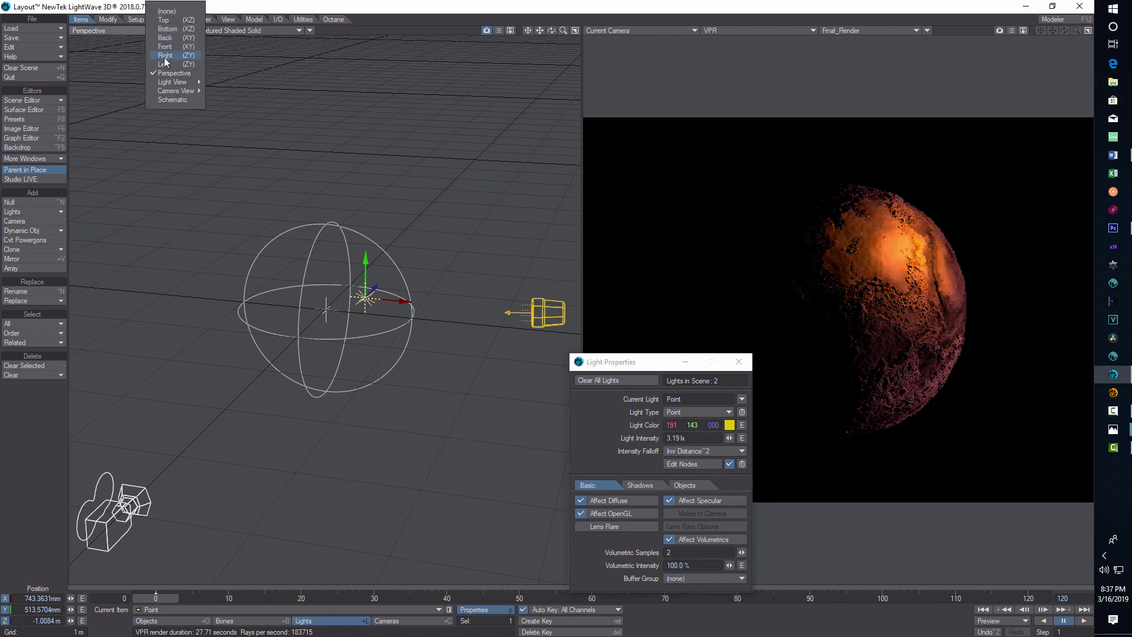
# In Top view, move the point light up-left toward the sphere.
pyautogui.click(164, 20)
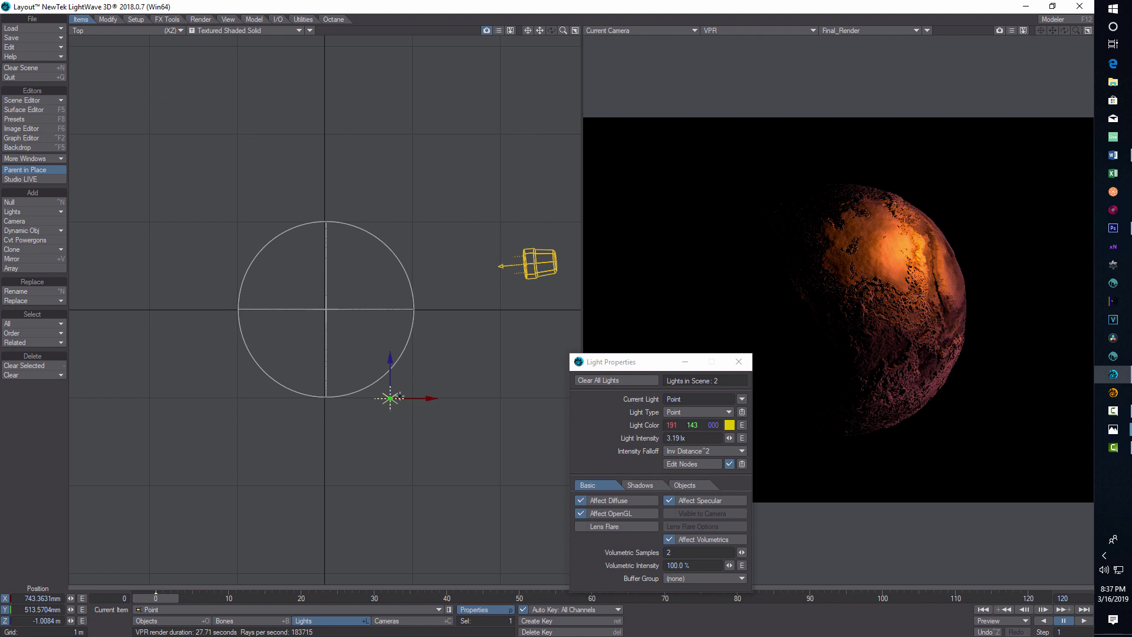
pyautogui.moveTo(399, 396)
pyautogui.mouseDown()
pyautogui.moveTo(370, 381)
pyautogui.moveTo(386, 386)
pyautogui.mouseUp()
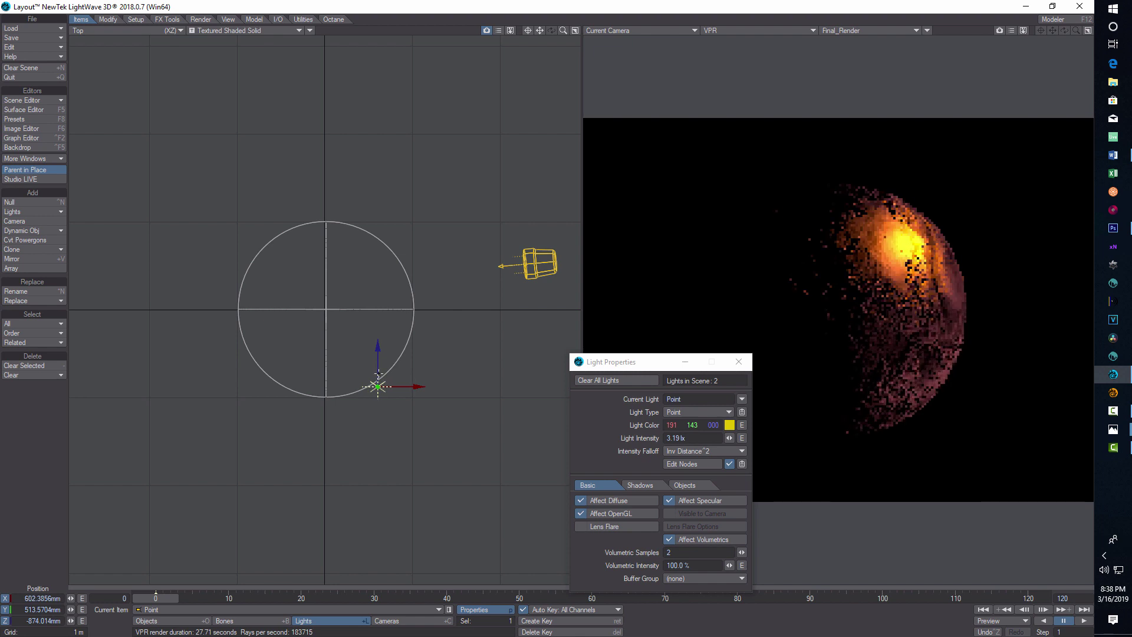
pyautogui.moveTo(378, 376); pyautogui.dragTo(378, 384, button='right')
# Dim the point light's intensity down to 0.3 lx.
pyautogui.moveTo(729, 439); pyautogui.dragTo(703, 439)
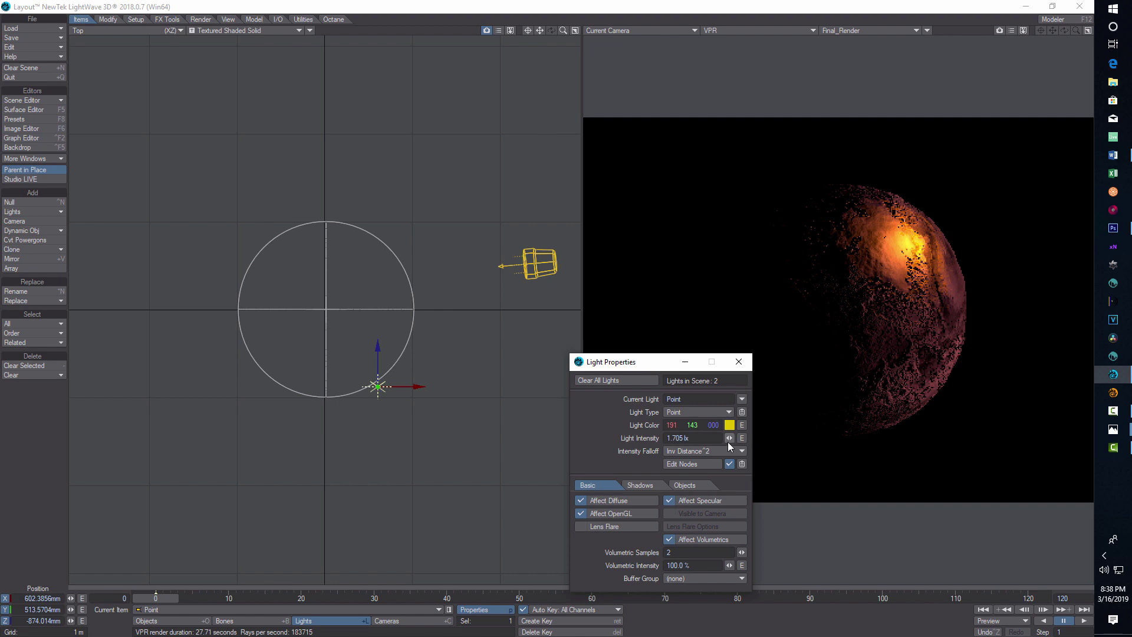
pyautogui.moveTo(728, 441)
pyautogui.mouseDown()
pyautogui.moveTo(713, 441)
pyautogui.moveTo(730, 441)
pyautogui.mouseUp()
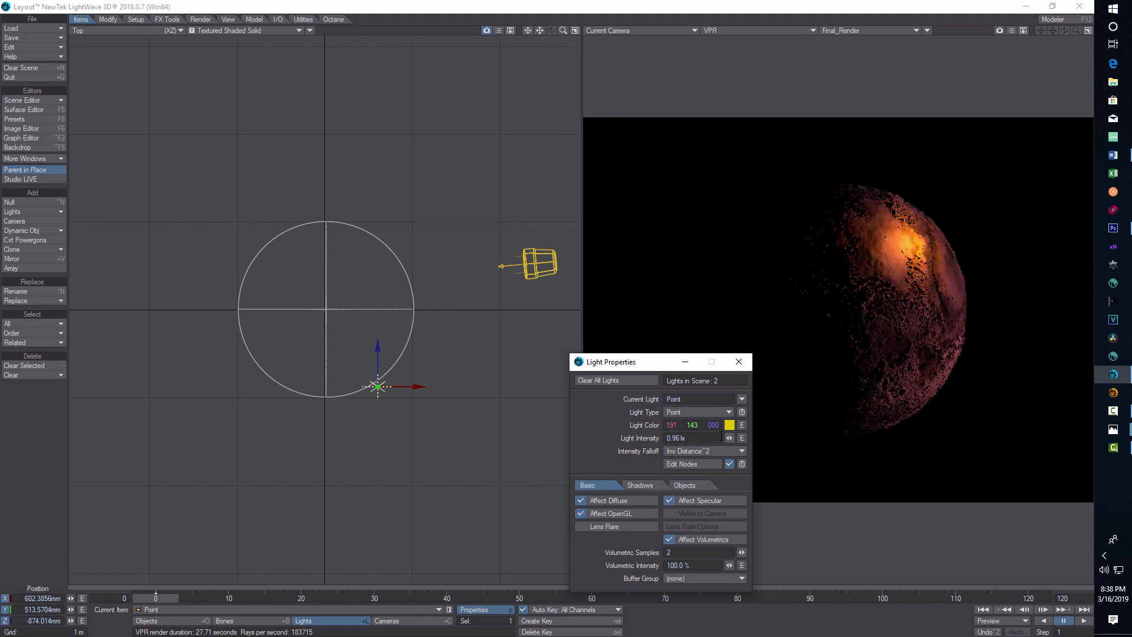
pyautogui.moveTo(729, 437)
pyautogui.mouseDown()
pyautogui.moveTo(719, 437)
pyautogui.moveTo(729, 437)
pyautogui.mouseUp()
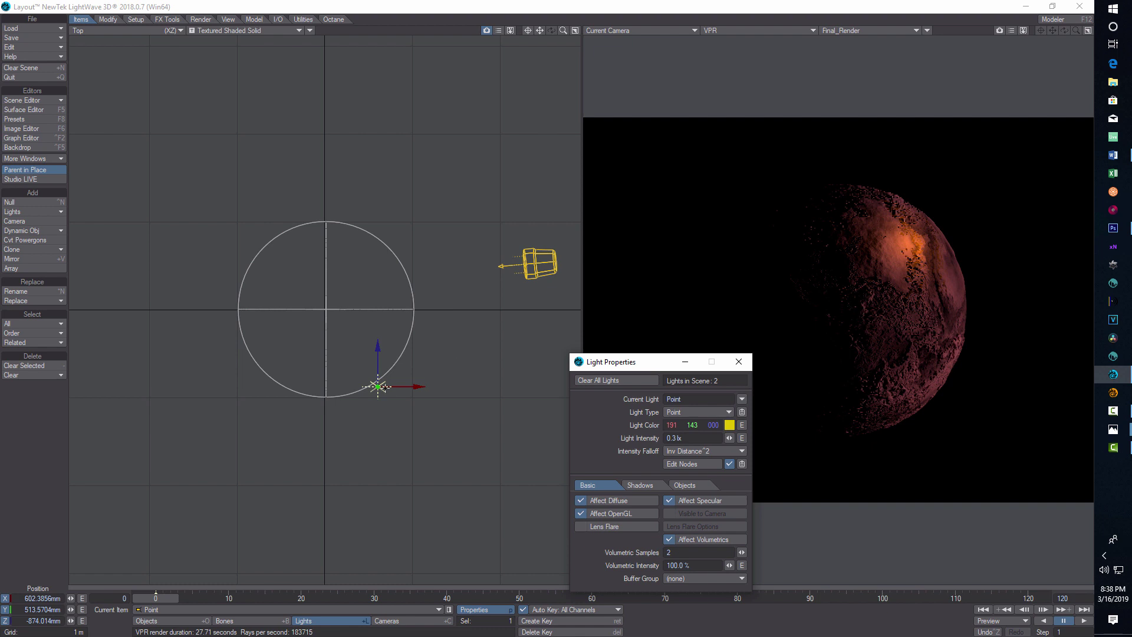
# Move the light right of the planet to X 1.0656 m, Z -524.551 mm, in Perspective view.
pyautogui.moveTo(406, 387); pyautogui.dragTo(418, 326)
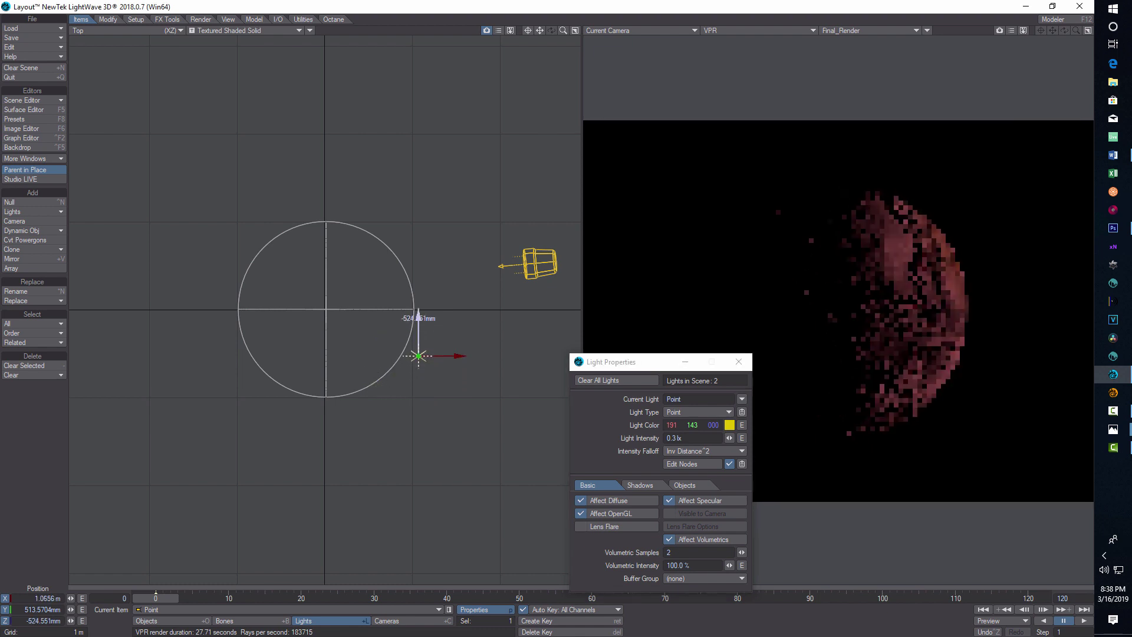
pyautogui.click(176, 30)
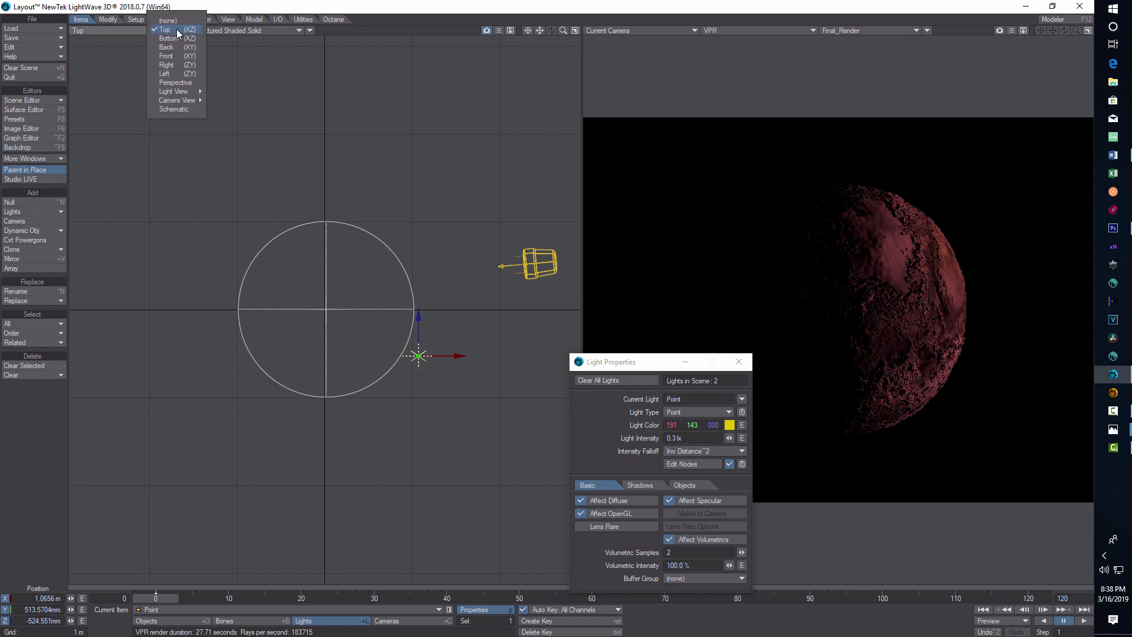
pyautogui.click(179, 83)
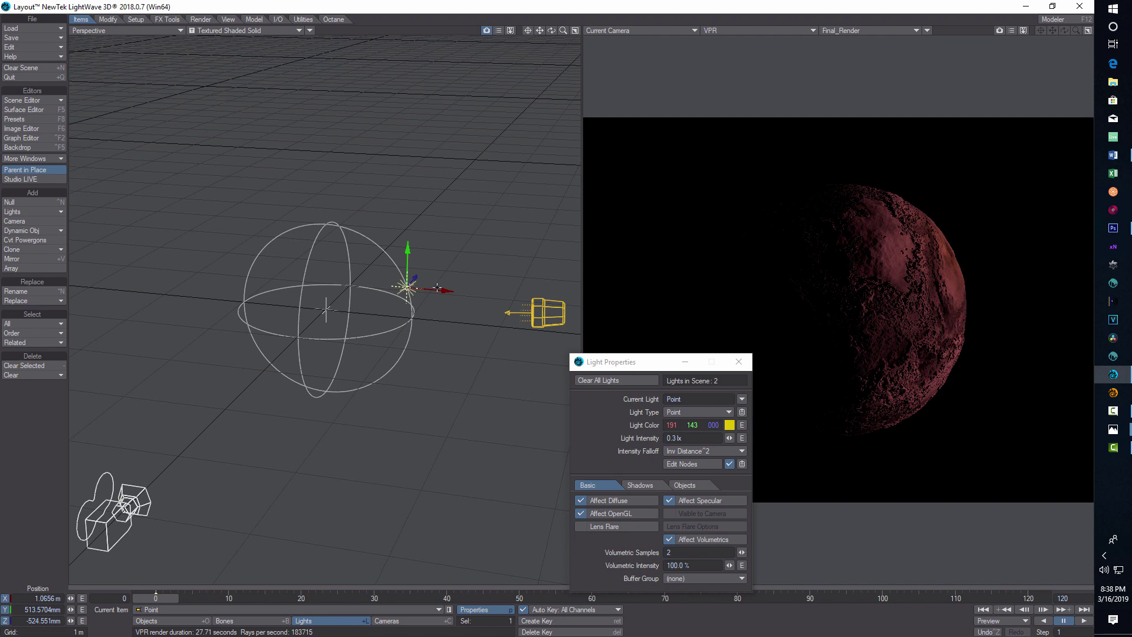
# Position the light beside the planet's lit limb at X 1.021 m, Z -749.15 mm.
pyautogui.moveTo(437, 287); pyautogui.dragTo(474, 291)
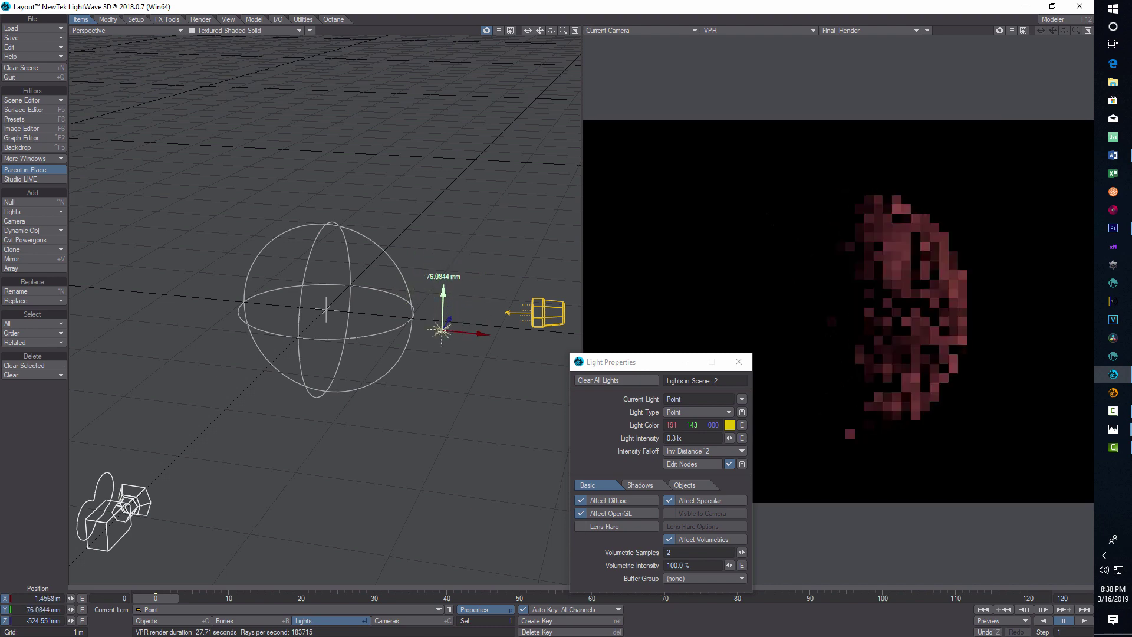
pyautogui.moveTo(448, 322); pyautogui.dragTo(435, 271)
pyautogui.moveTo(456, 331); pyautogui.dragTo(393, 330)
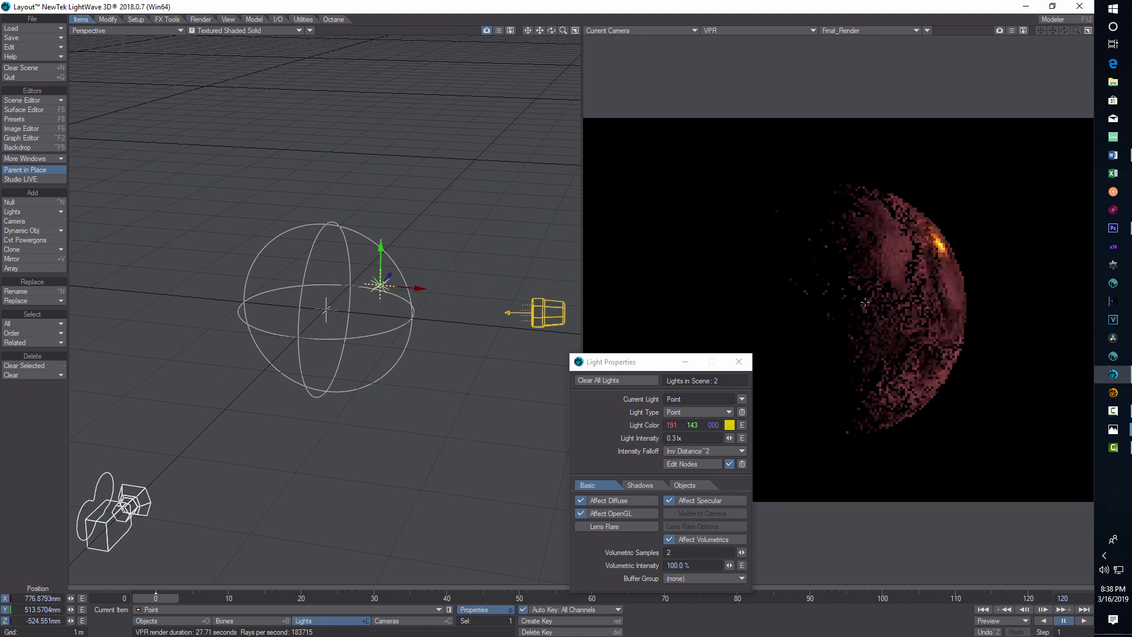
pyautogui.moveTo(381, 252)
pyautogui.mouseDown()
pyautogui.moveTo(381, 266)
pyautogui.moveTo(381, 238)
pyautogui.moveTo(380, 269)
pyautogui.mouseUp()
pyautogui.moveTo(413, 304)
pyautogui.mouseDown()
pyautogui.moveTo(448, 306)
pyautogui.moveTo(403, 299)
pyautogui.mouseUp()
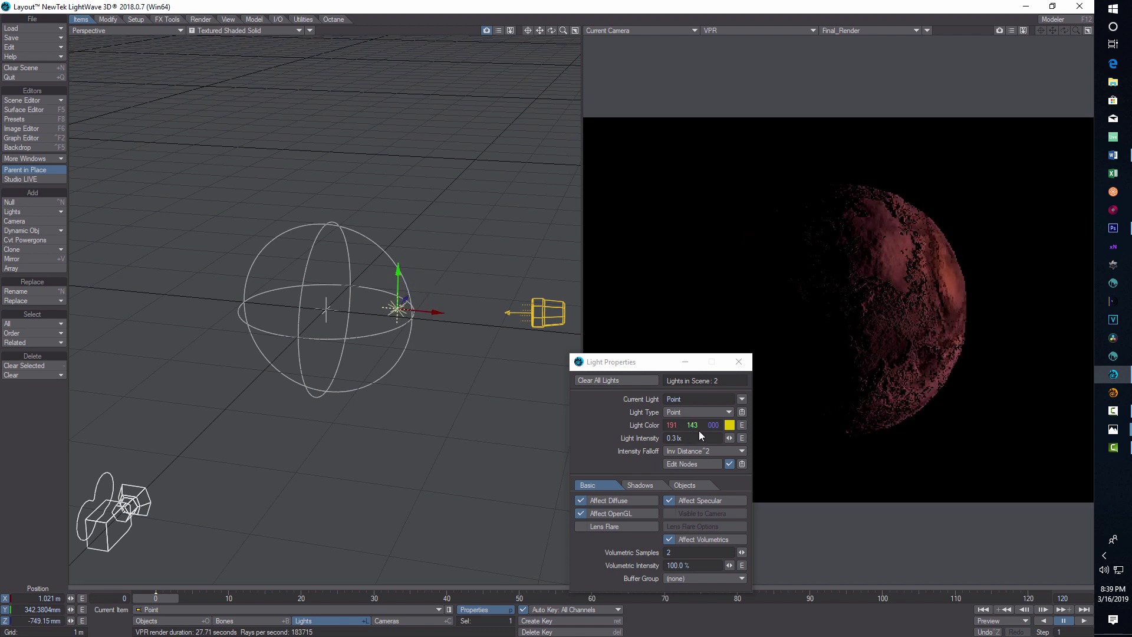
# Raise the light intensity to 1.47 lx and close Light Properties.
pyautogui.moveTo(729, 437); pyautogui.dragTo(761, 438)
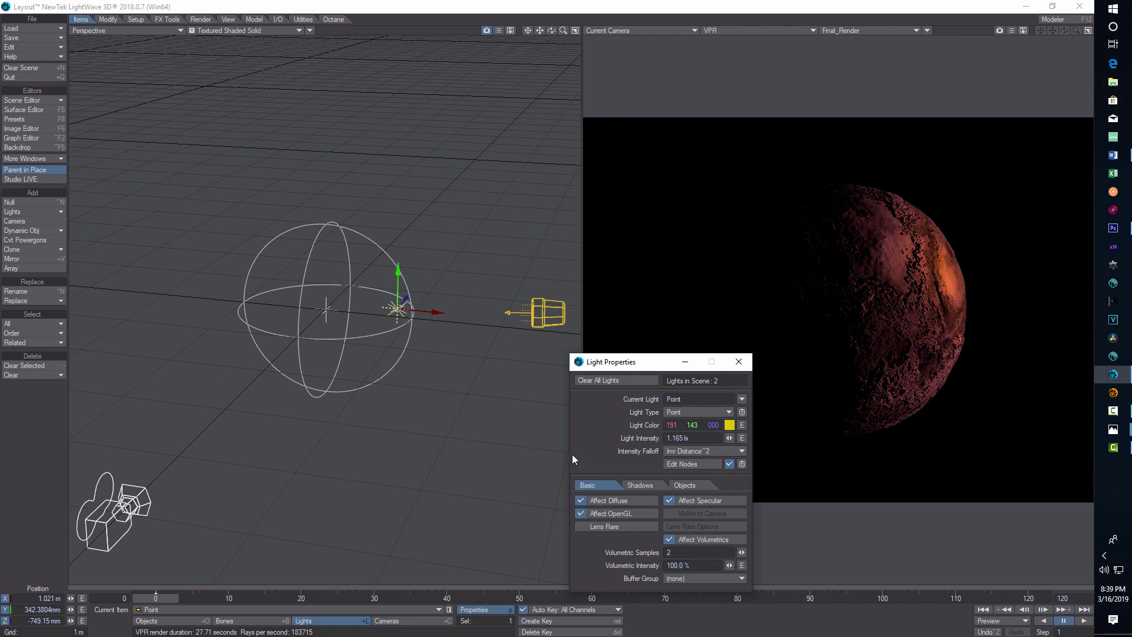
pyautogui.moveTo(732, 439); pyautogui.dragTo(732, 439)
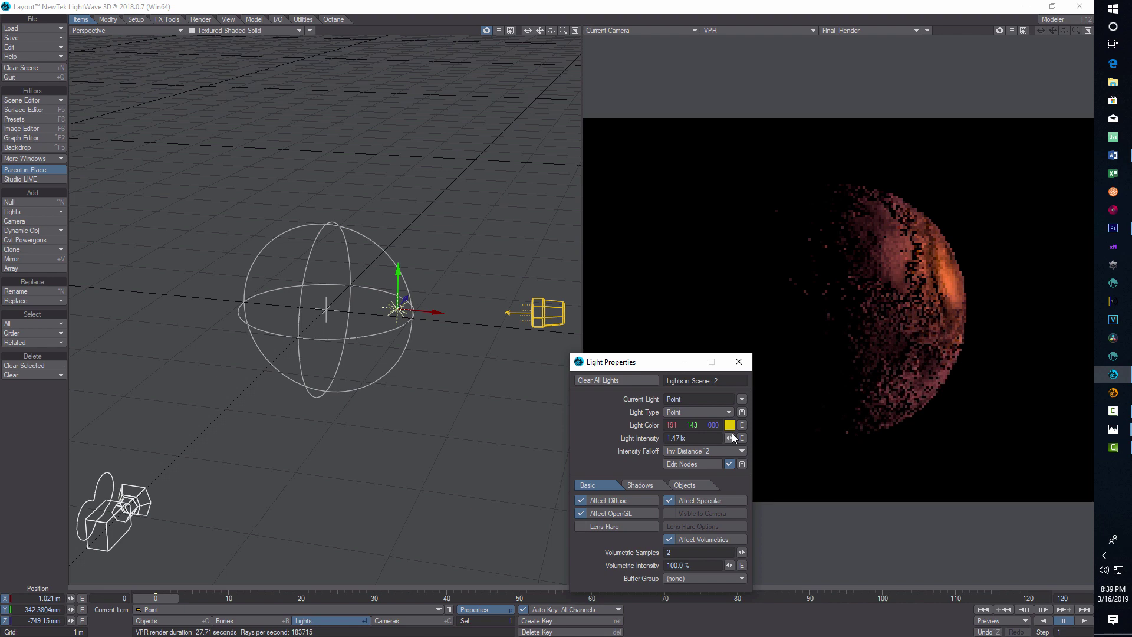
pyautogui.click(737, 363)
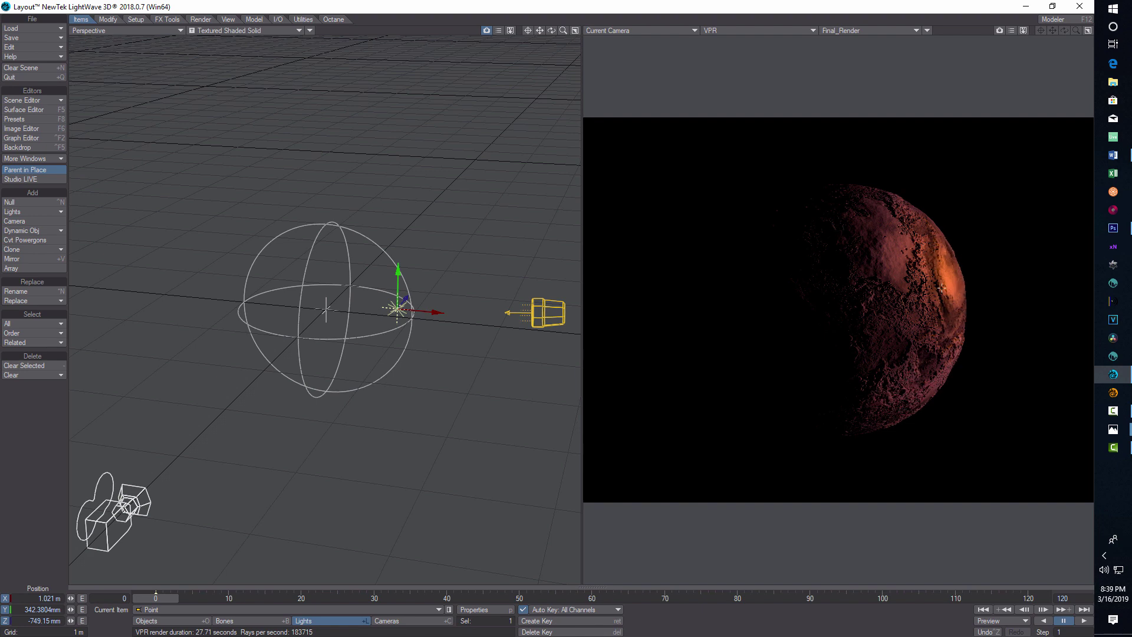
# Try red and then pink as the point light's colour.
pyautogui.click(472, 610)
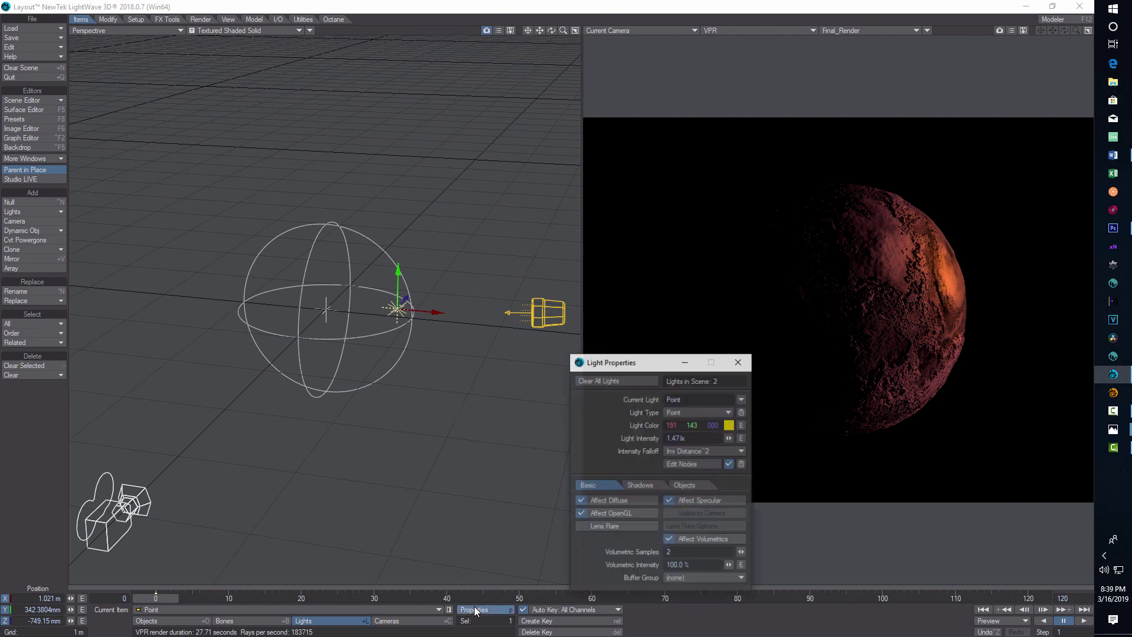
pyautogui.click(729, 424)
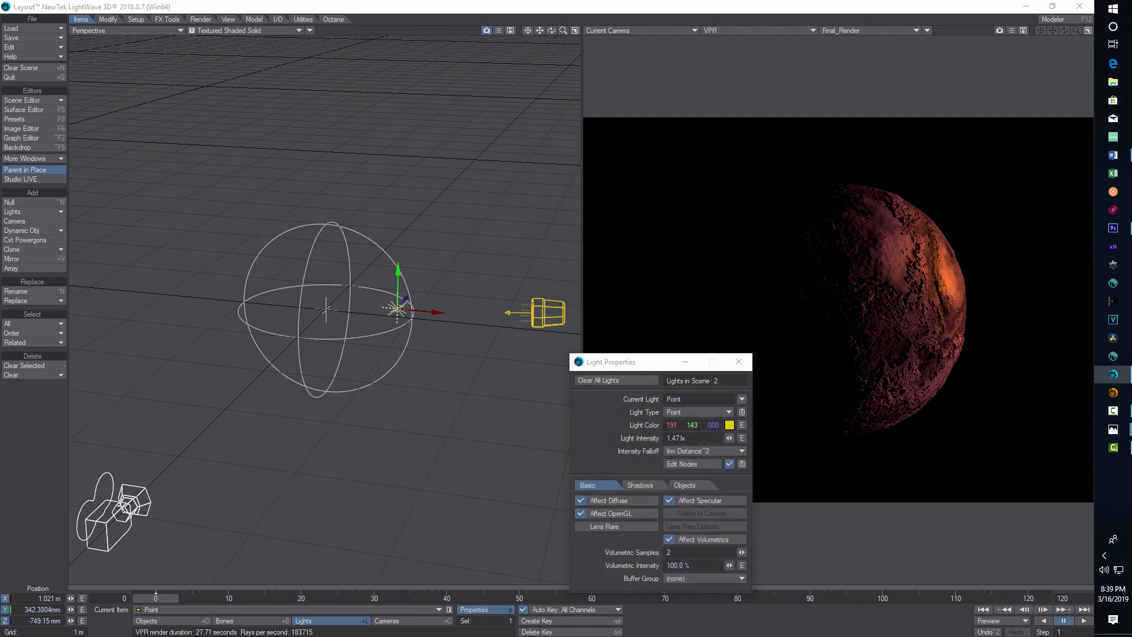
pyautogui.click(195, 366)
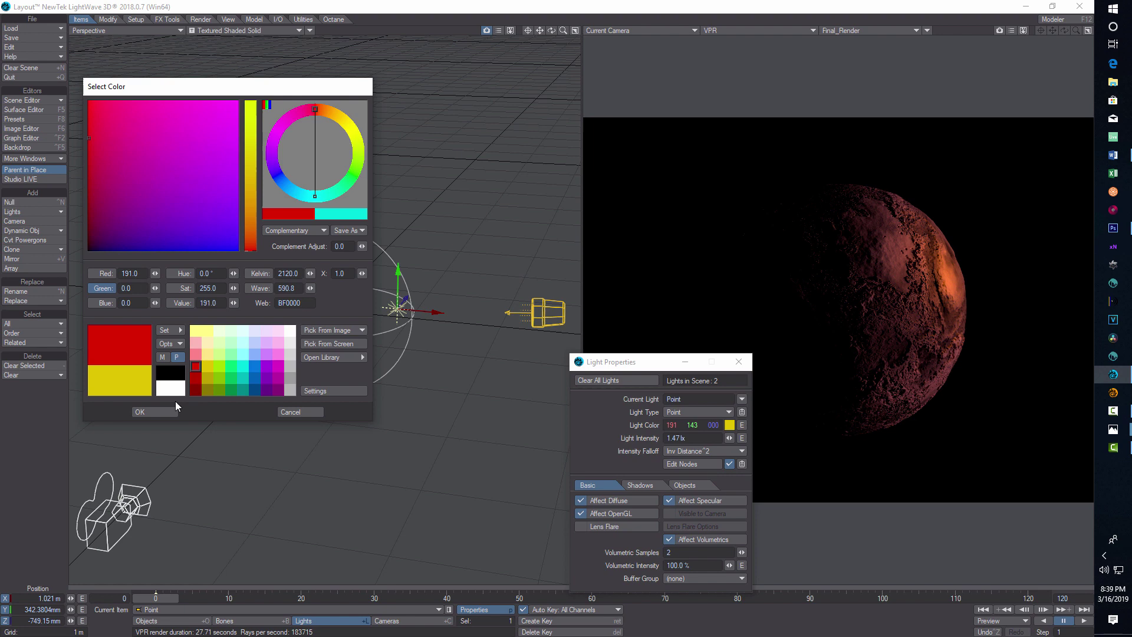
pyautogui.click(141, 412)
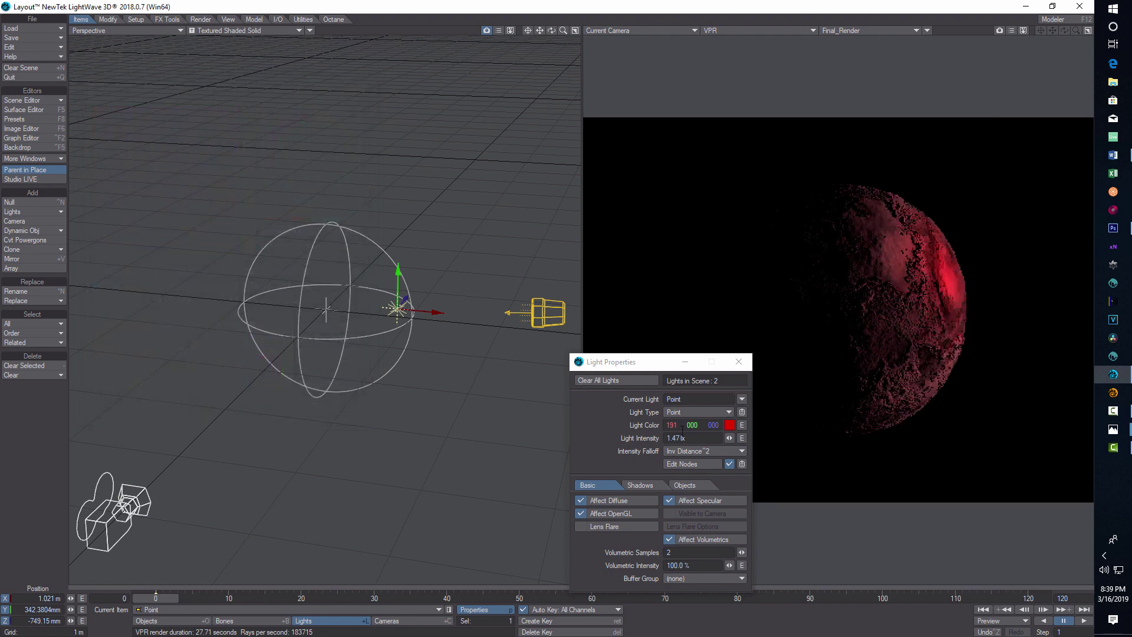
pyautogui.click(730, 426)
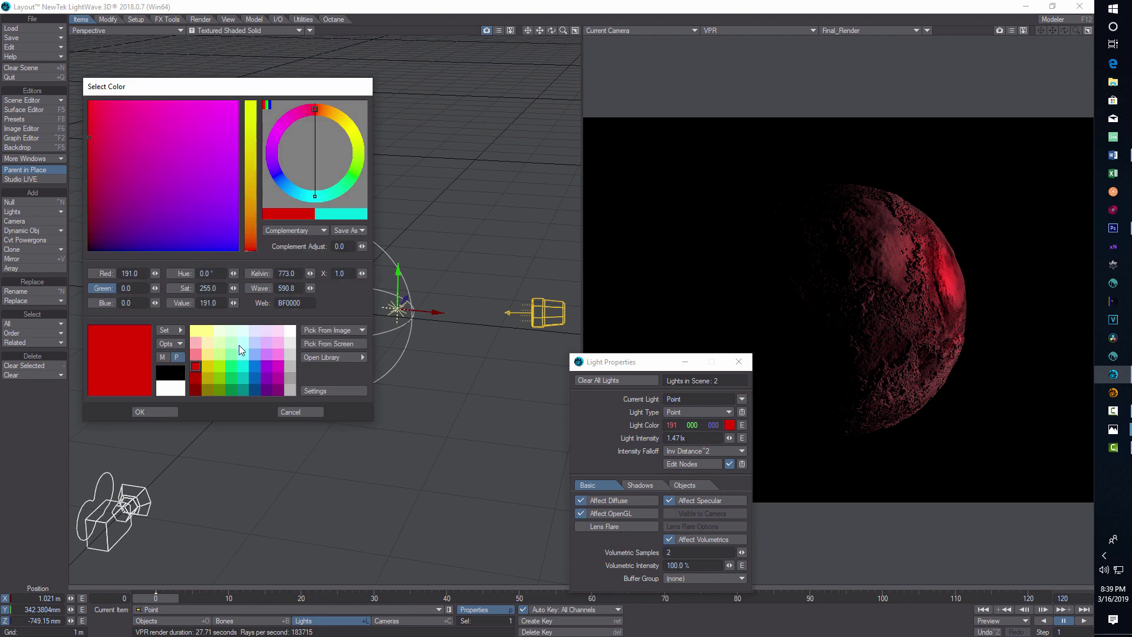
pyautogui.click(193, 354)
pyautogui.click(174, 409)
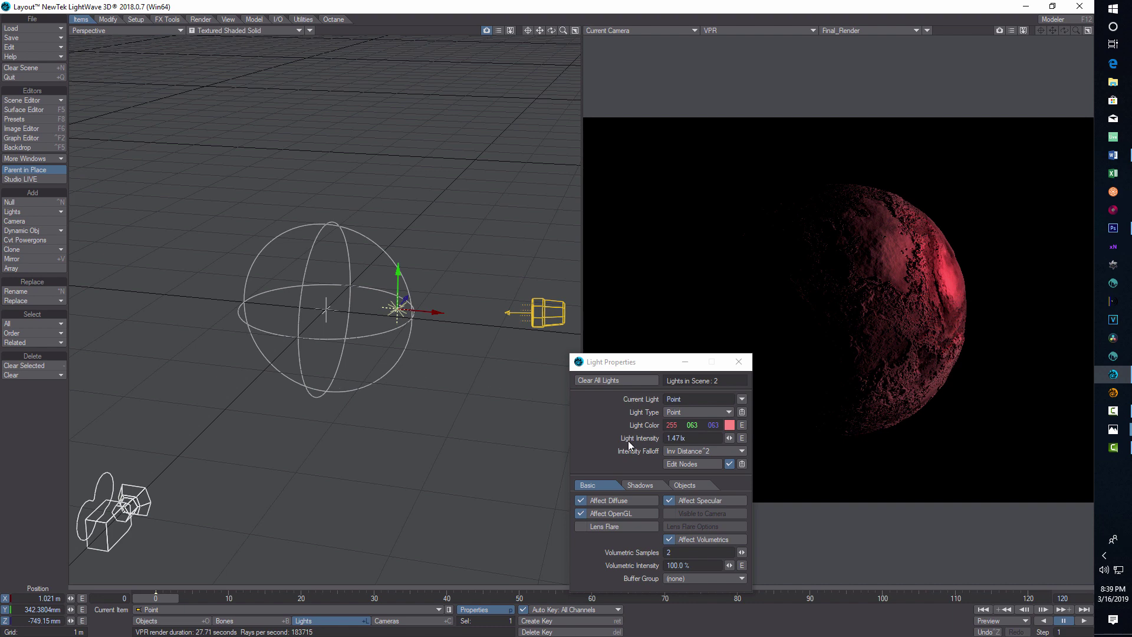
# Set the light colour to warm yellow (255, 207, 062) and close Light Properties.
pyautogui.click(734, 434)
pyautogui.click(730, 425)
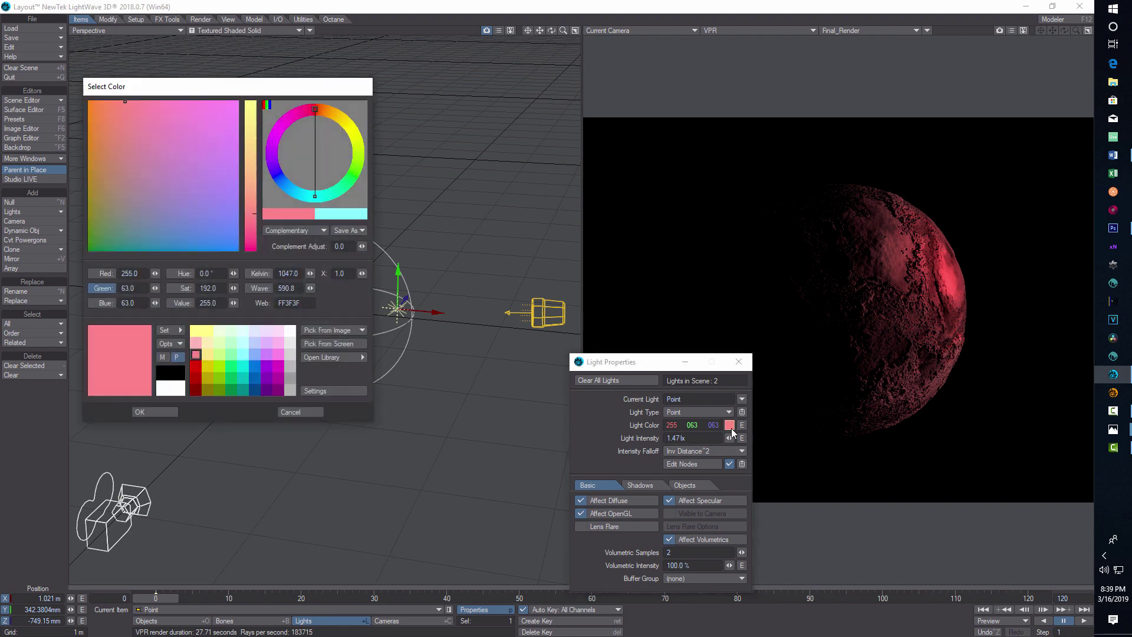
pyautogui.click(210, 358)
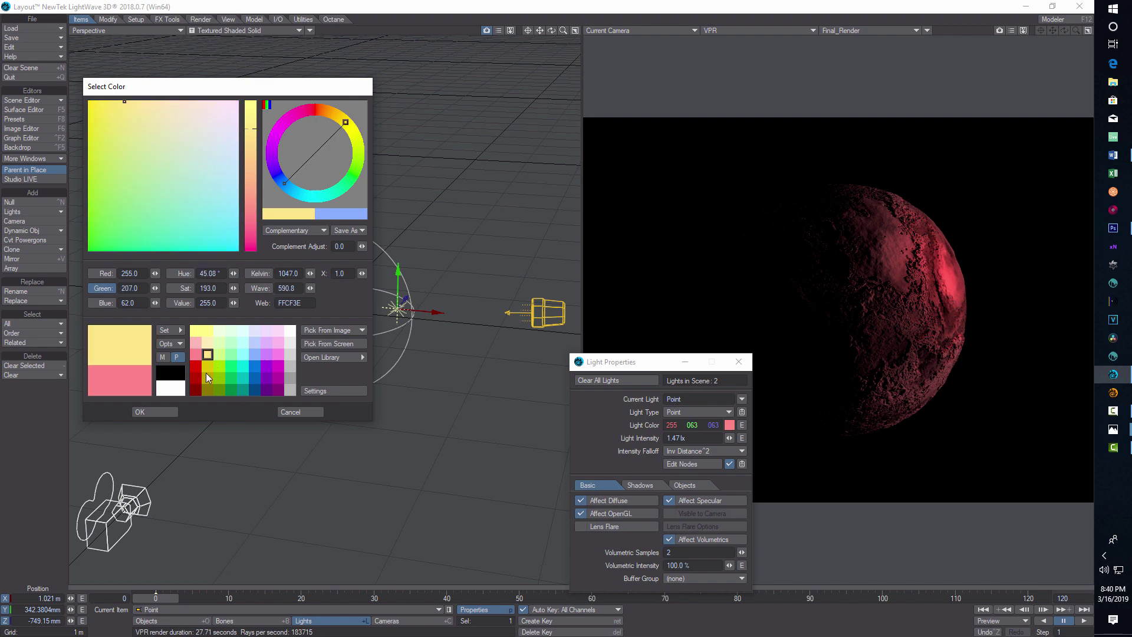
pyautogui.click(156, 411)
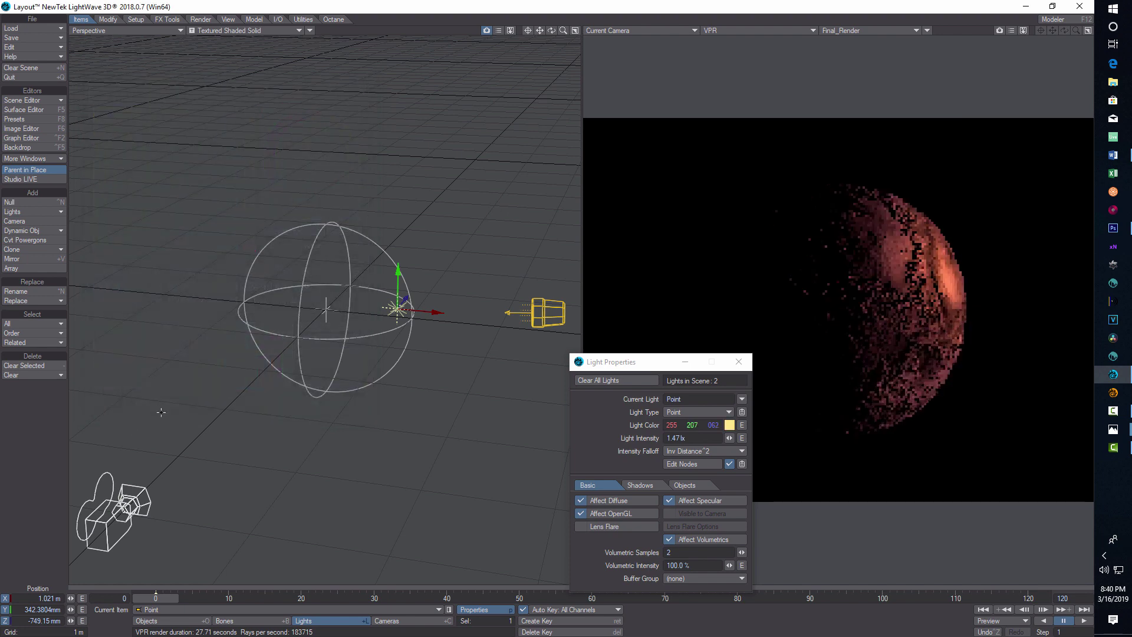
pyautogui.click(739, 361)
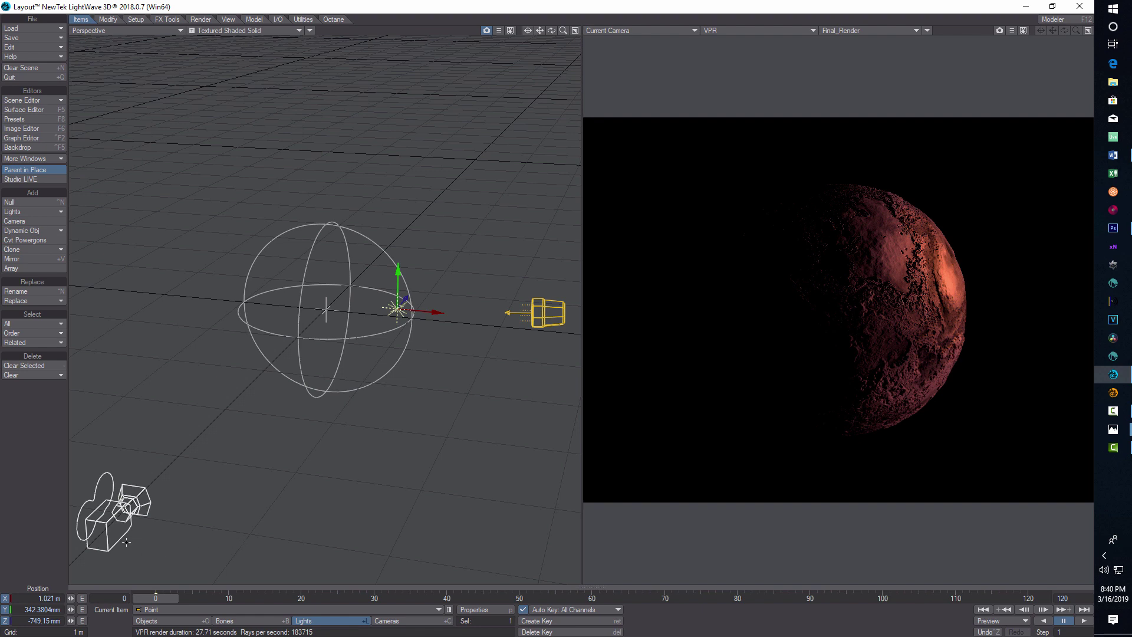
# With Planet selected, set the scene's end frame to 240 and switch to the Rotate tool.
pyautogui.click(159, 620)
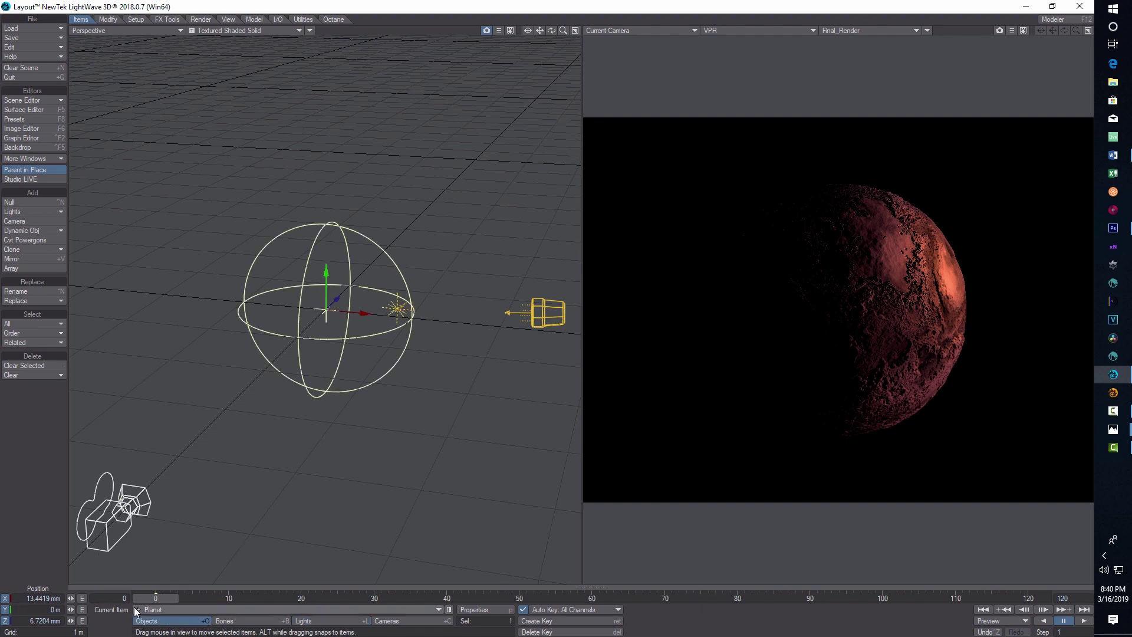
pyautogui.click(1080, 599)
pyautogui.write('247')
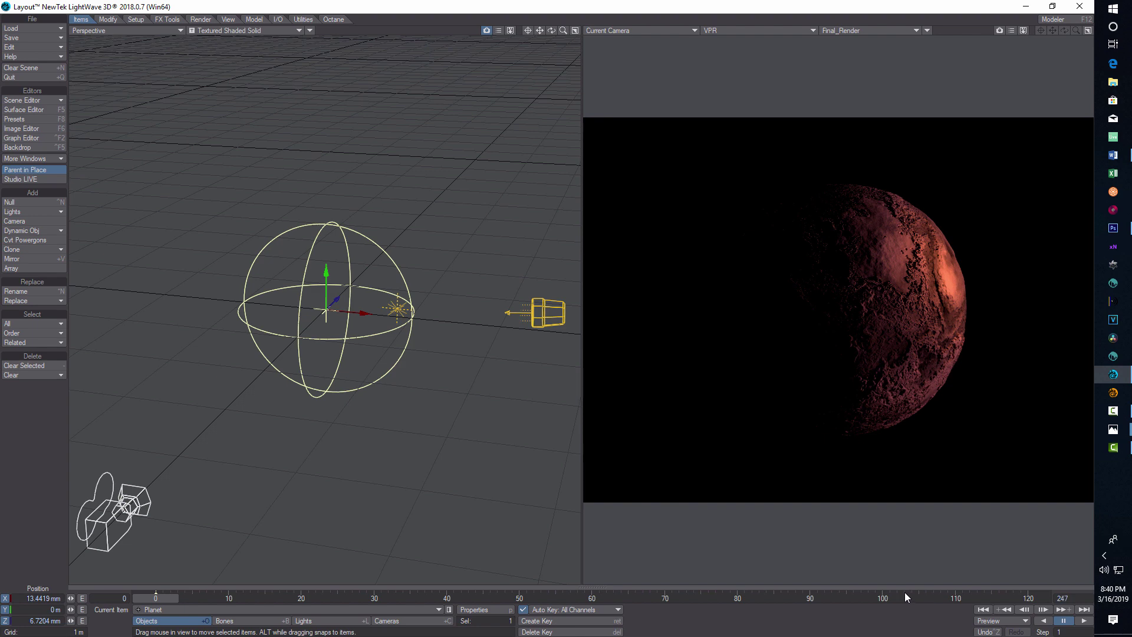
pyautogui.press('BackSpace')
pyautogui.press('Return')
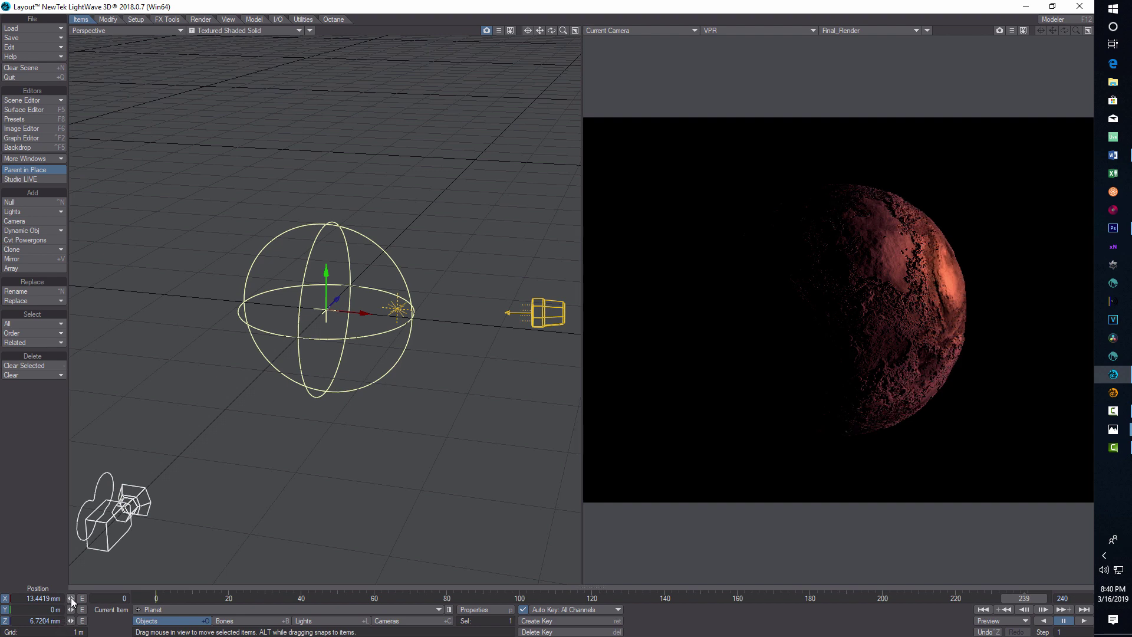
pyautogui.press('y')
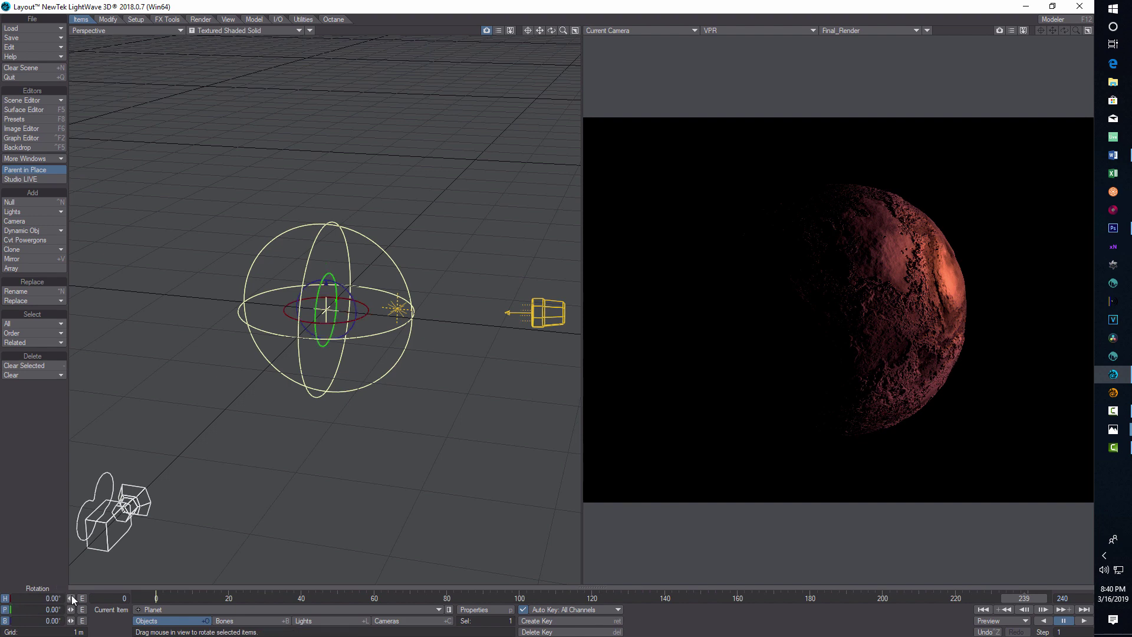
# Rotate Planet's heading to 9.50°, leaving pitch and bank at 0°.
pyautogui.moveTo(72, 600); pyautogui.dragTo(92, 600)
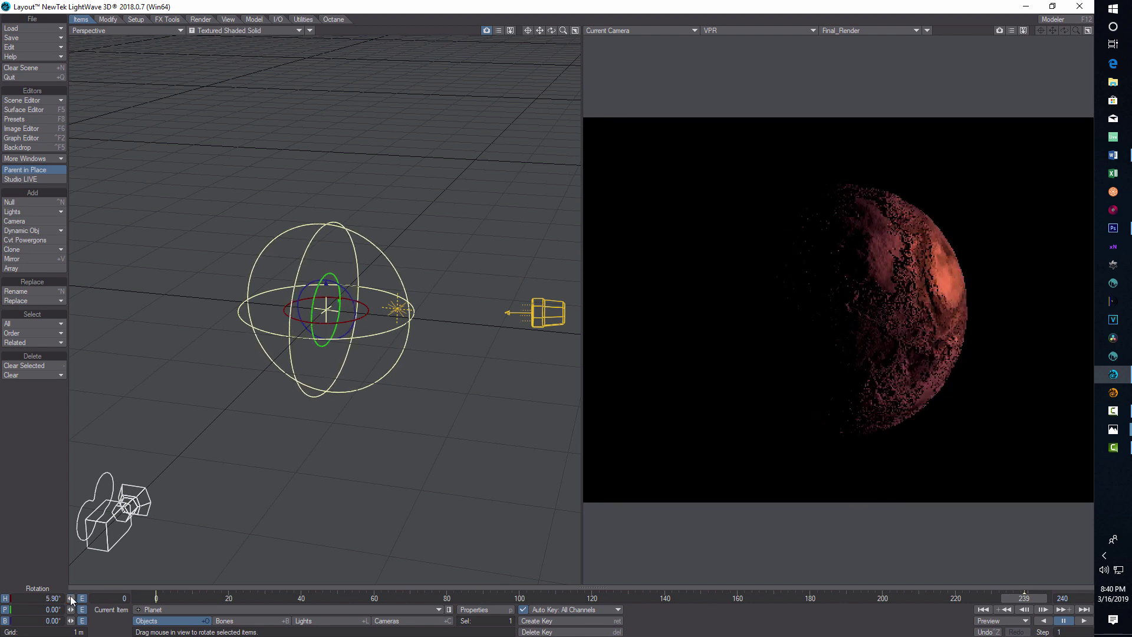
pyautogui.moveTo(70, 598); pyautogui.dragTo(76, 598)
pyautogui.moveTo(433, 580); pyautogui.dragTo(410, 580)
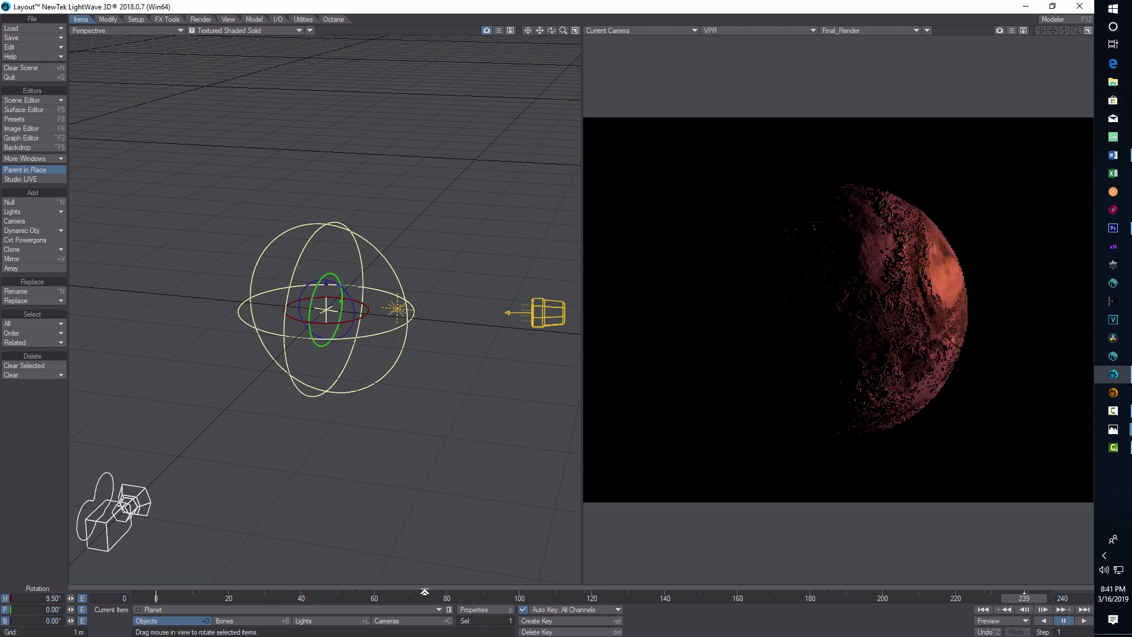